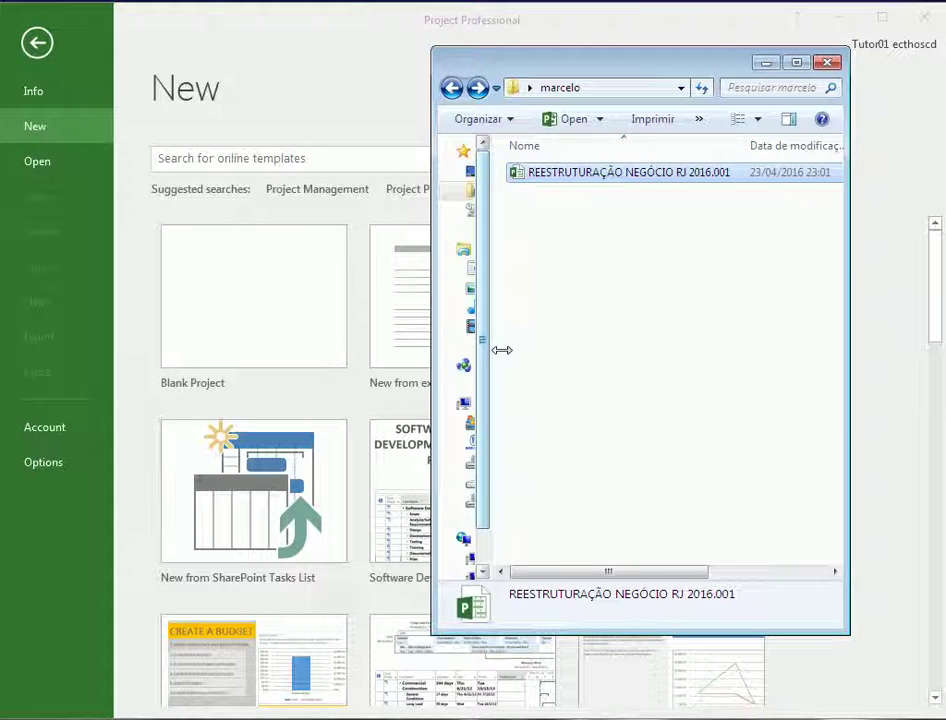
left_click_drag(500, 351, 527, 346)
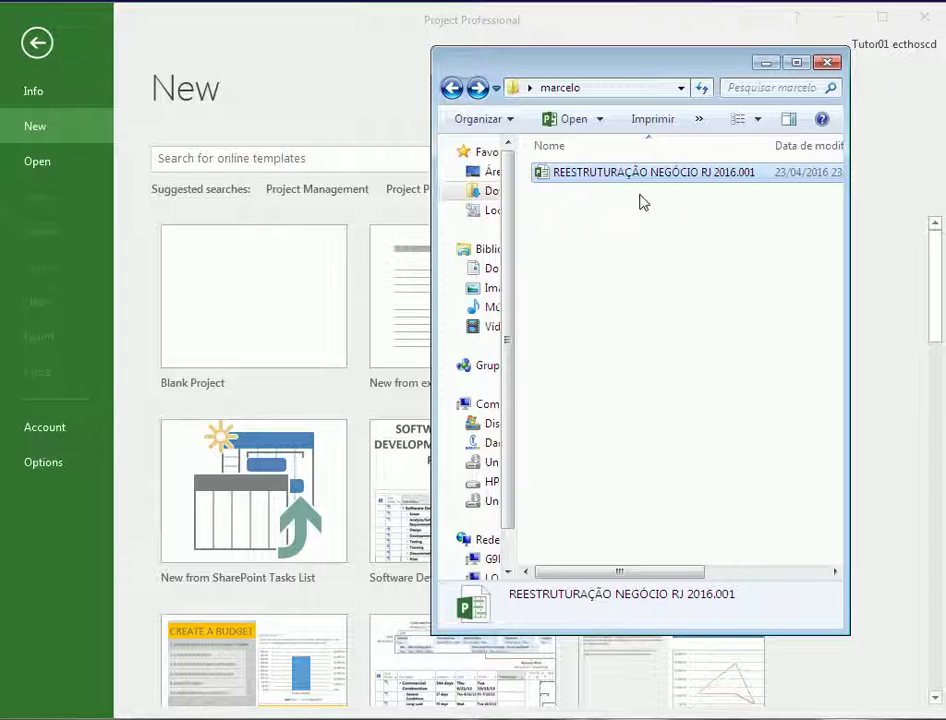
left_click(733, 264)
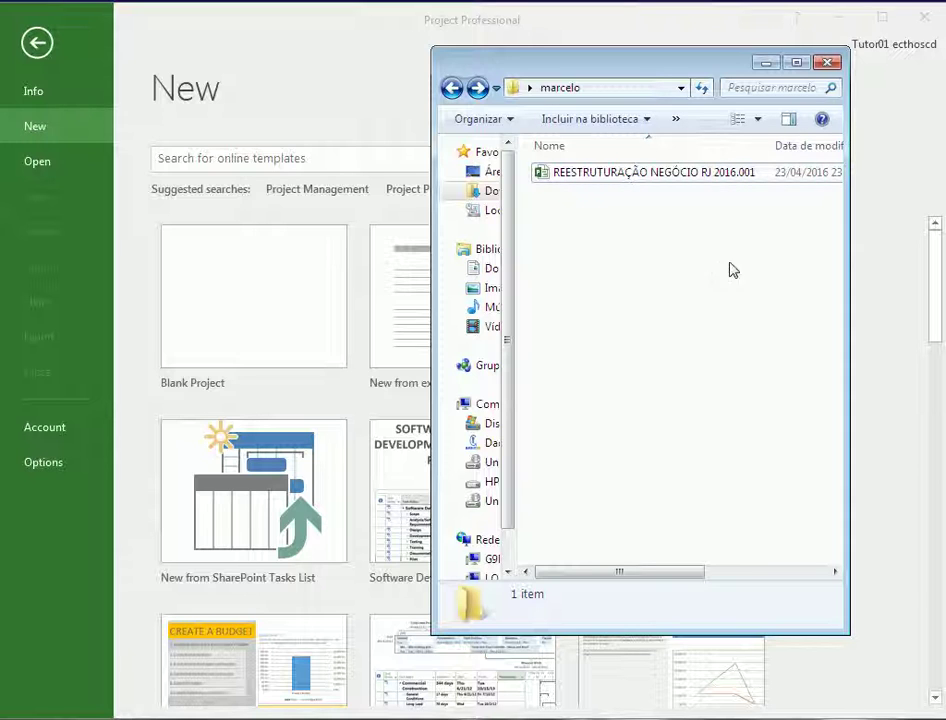
left_click(705, 181)
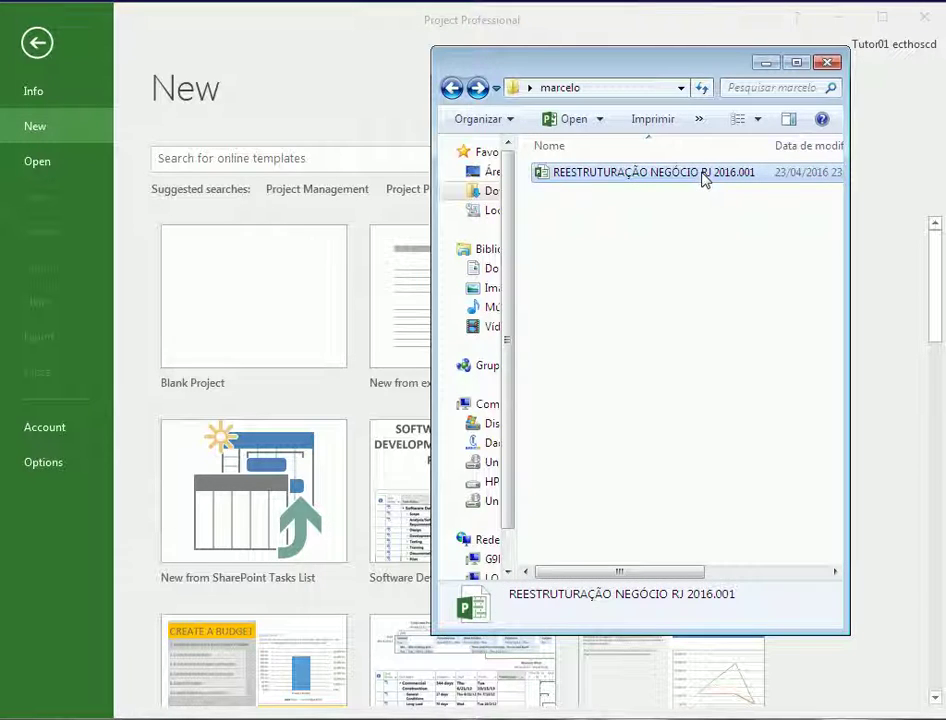
left_click(703, 175)
type("ECD-F89")
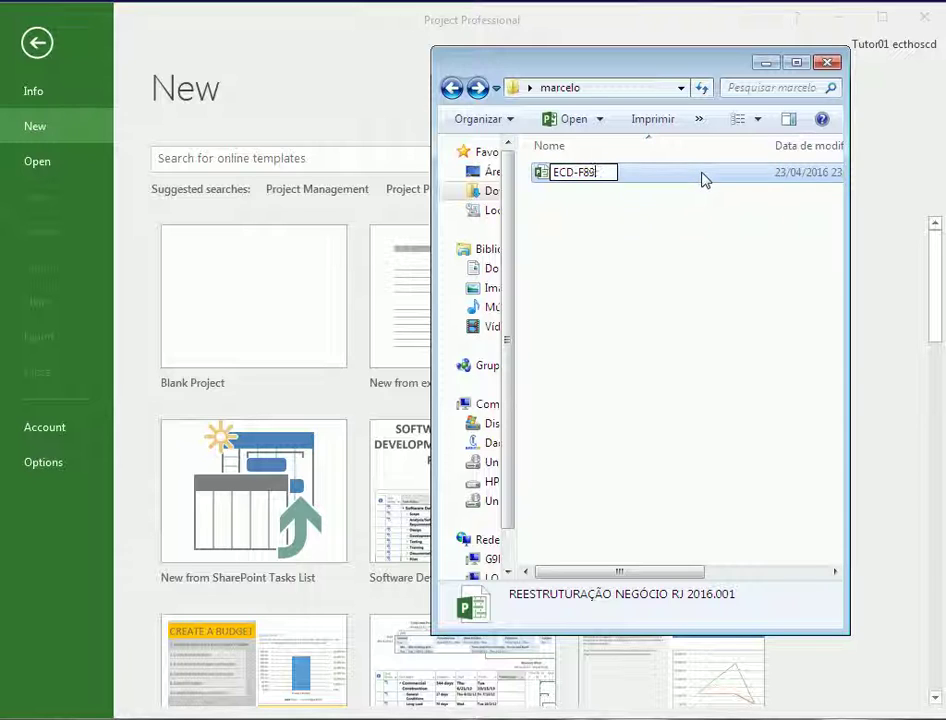
type("16-002")
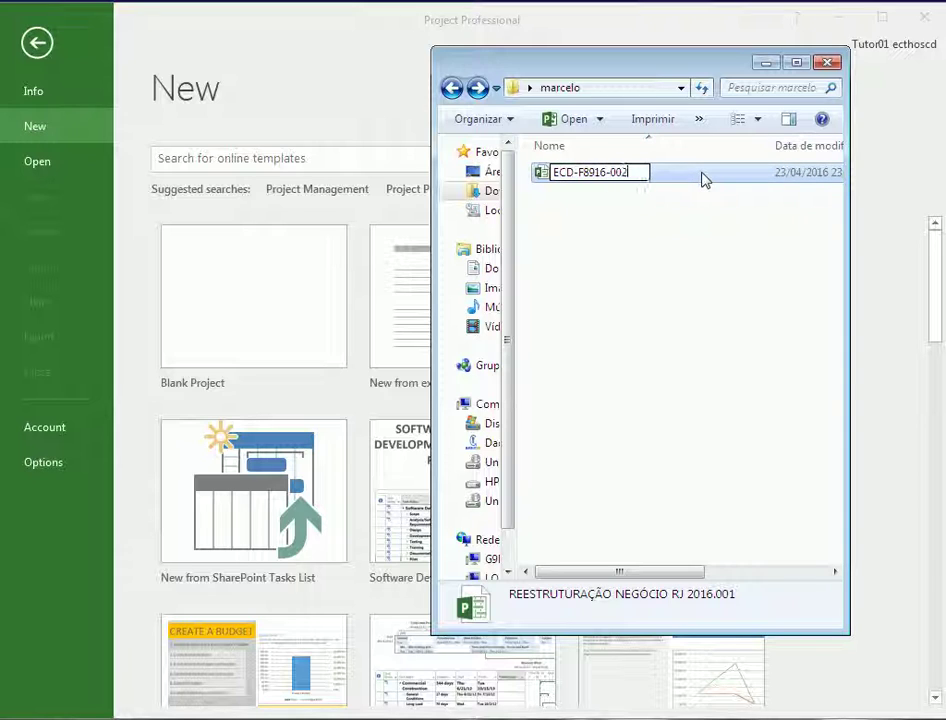
key("slash")
type("-E2")
key("Escape")
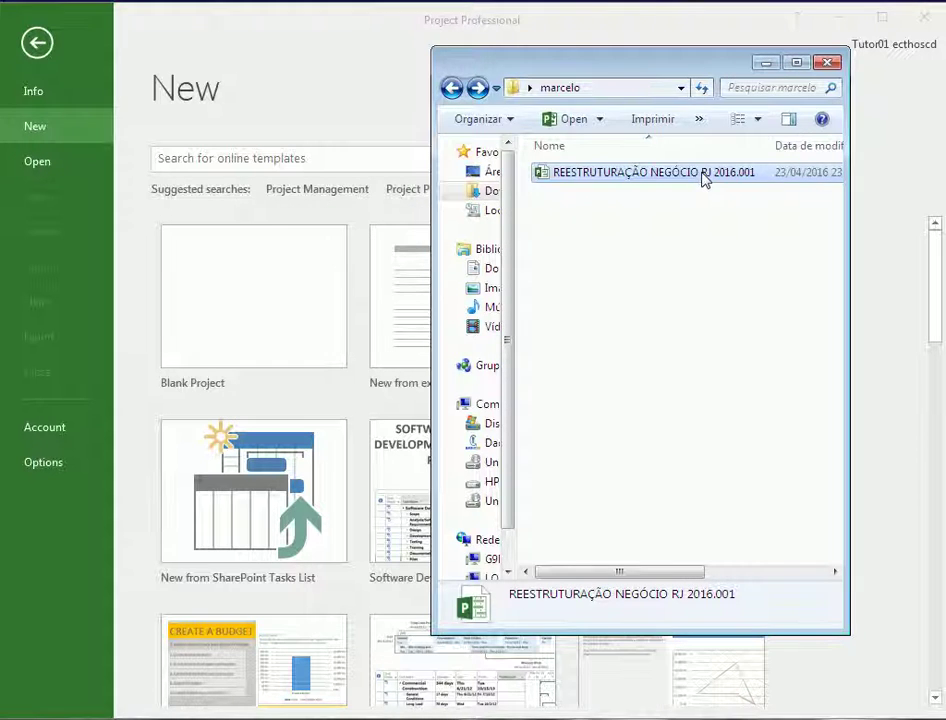
- Open the project file REESTRUTURAÇÃO NEGÓCIO RJ 2016.001 and switch it to the EAP 001 (Detalhado) view
double_click(704, 179)
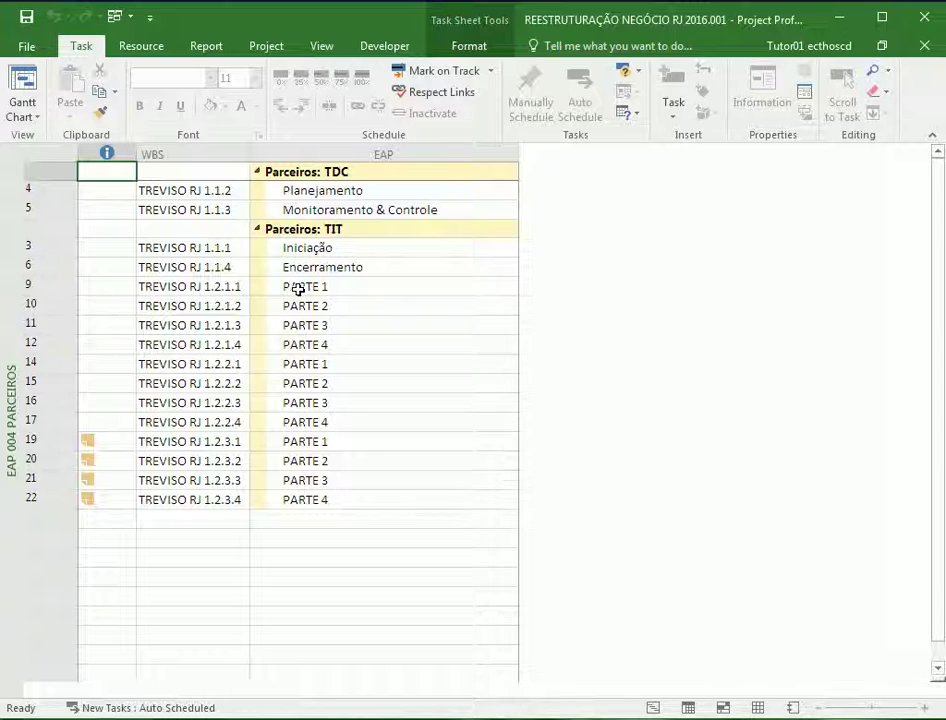
left_click(330, 325)
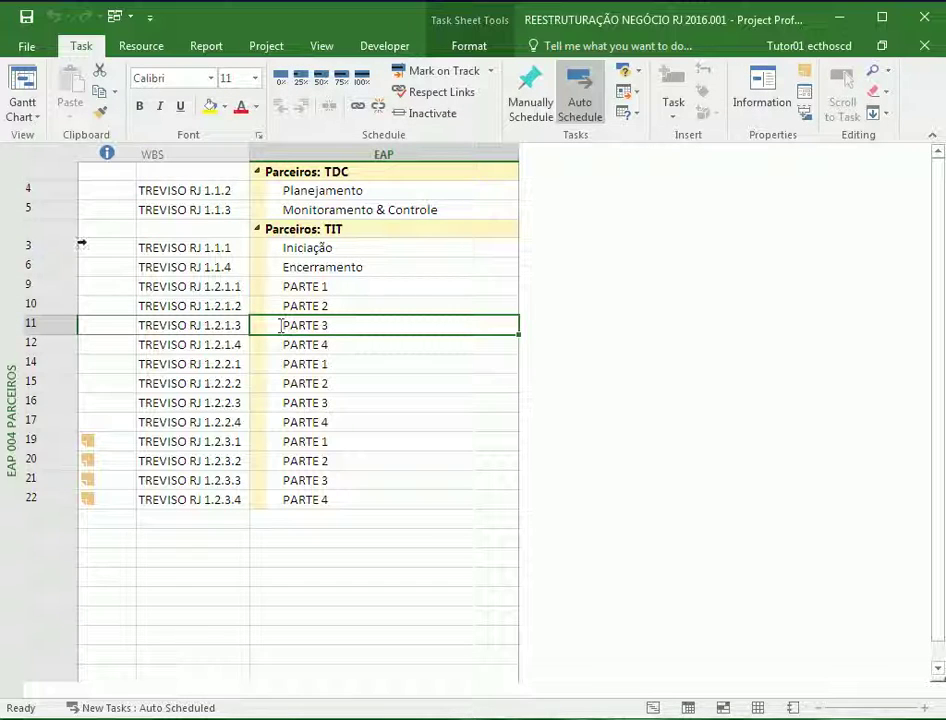
right_click(15, 176)
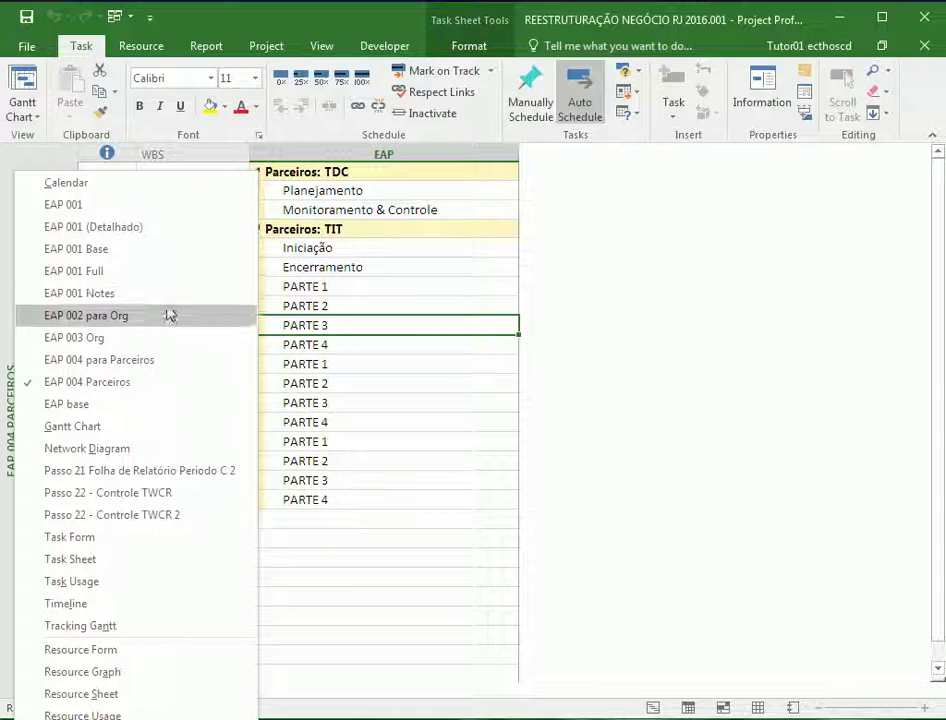
left_click(155, 230)
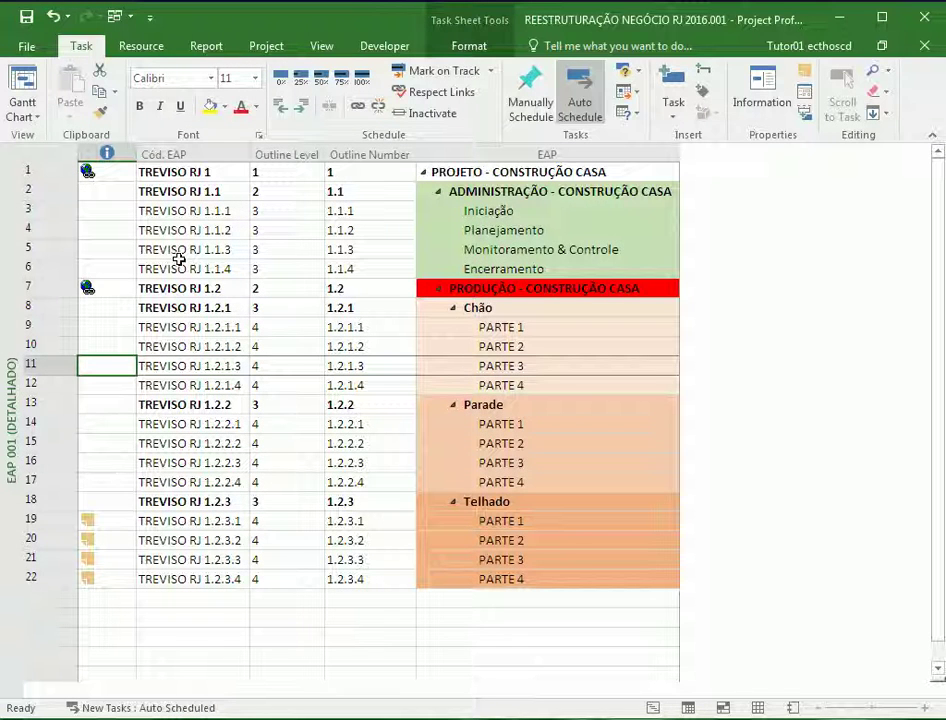
- Display the EAP 001 Base view to review its cost column, followed by the EAP 001 Full view
right_click(22, 202)
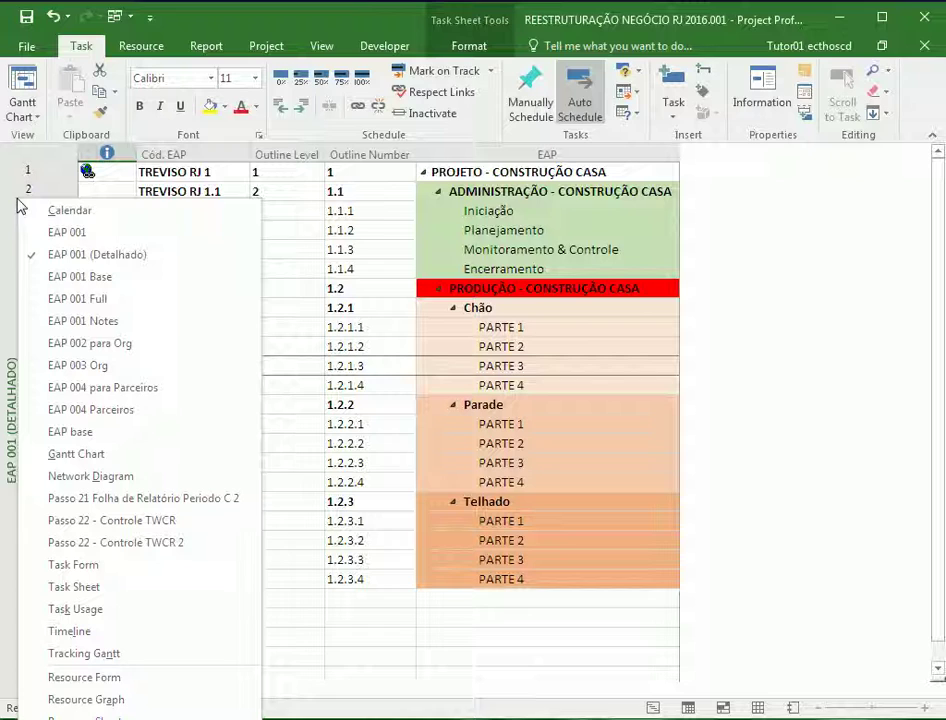
left_click(112, 278)
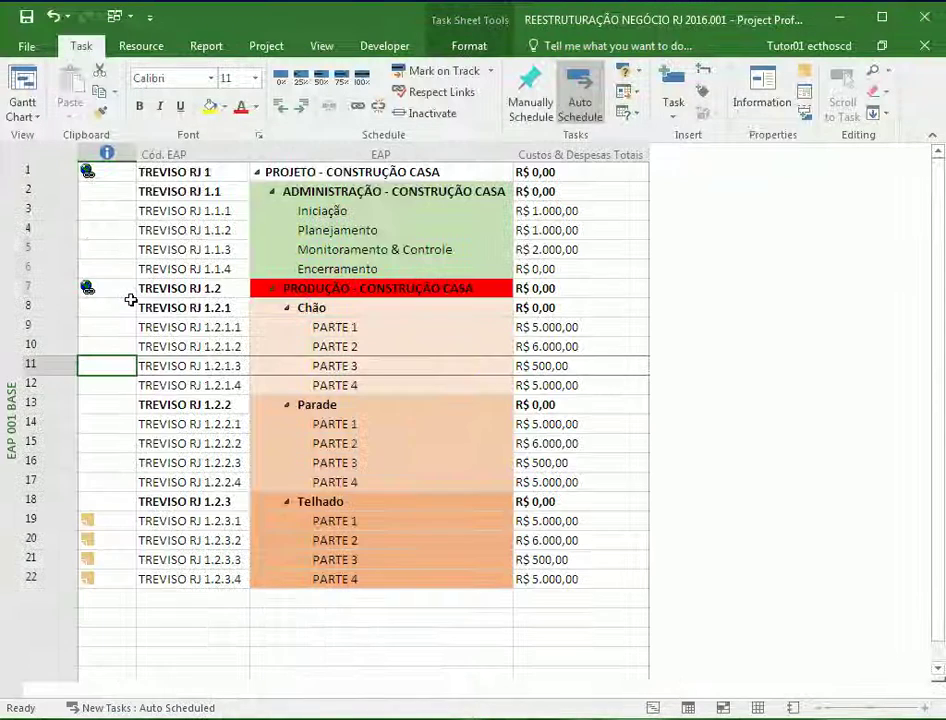
right_click(5, 296)
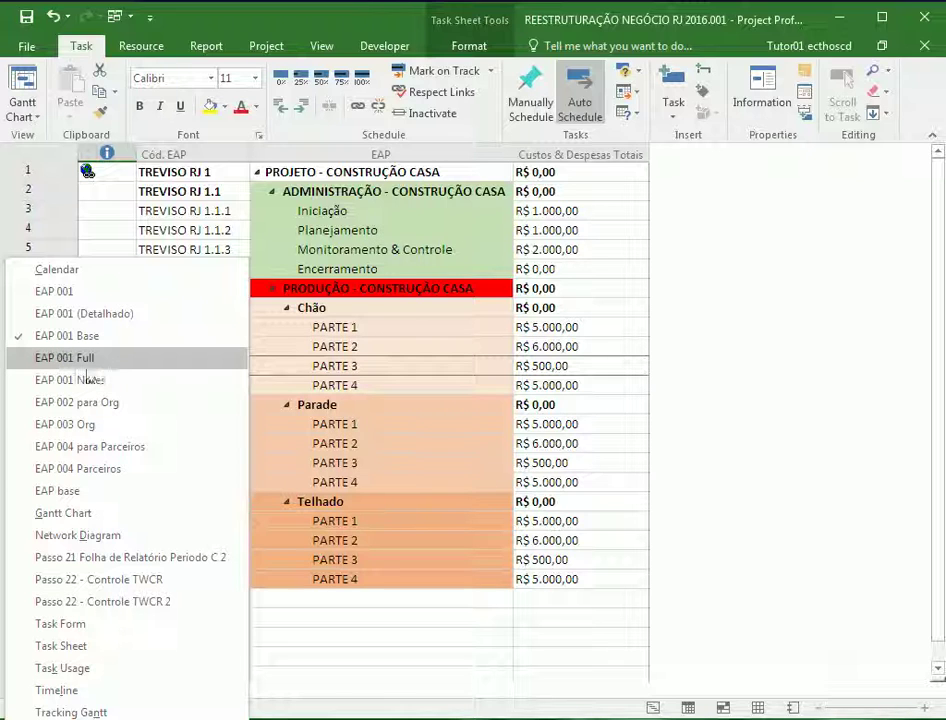
left_click(110, 358)
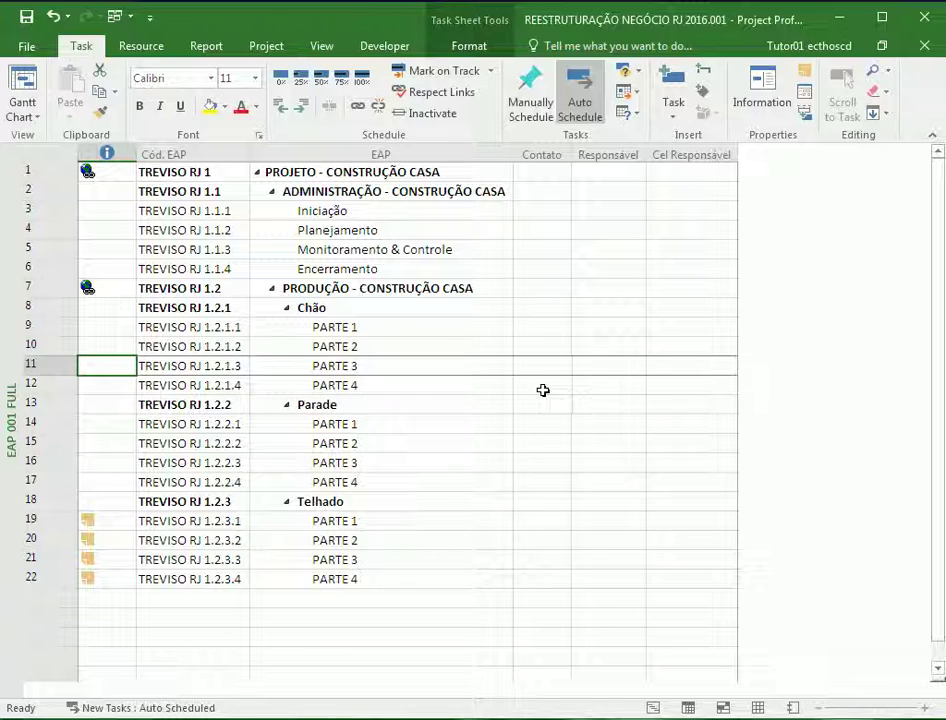
- Display the EAP 001 Notes view and enlarge its task sheet area to review the tasks above the form
right_click(13, 262)
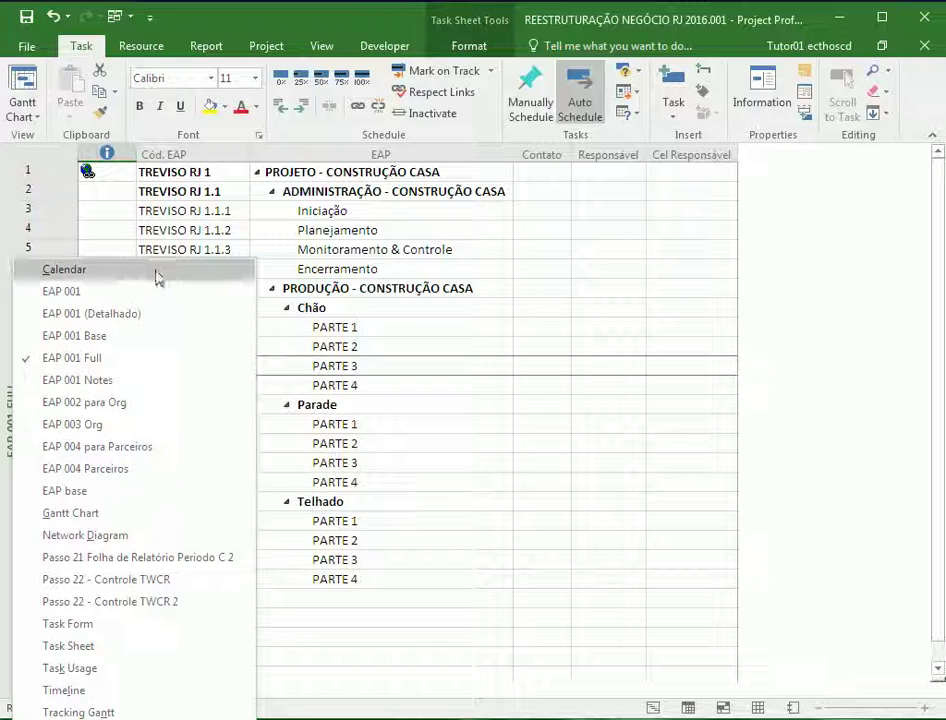
left_click(143, 386)
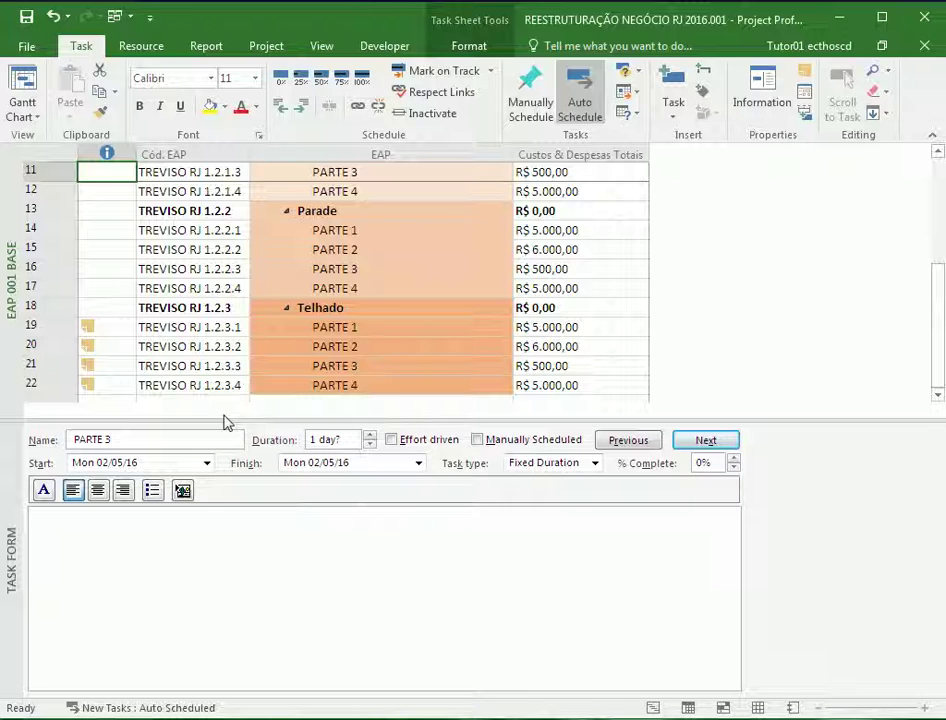
left_click_drag(217, 410, 270, 480)
scroll(443, 413, "up", 4)
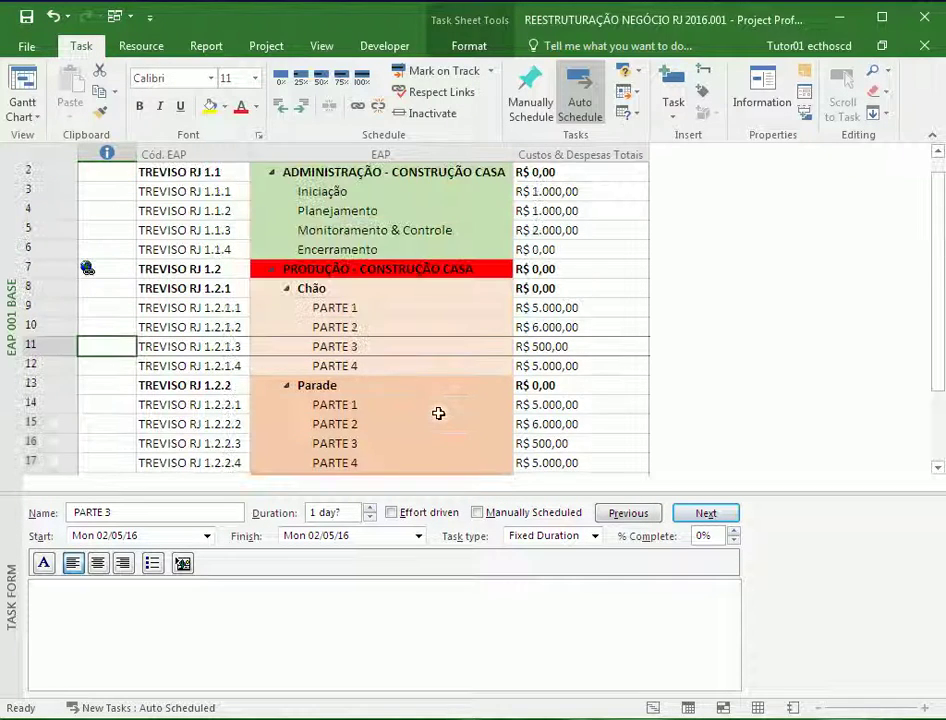
left_click(604, 251)
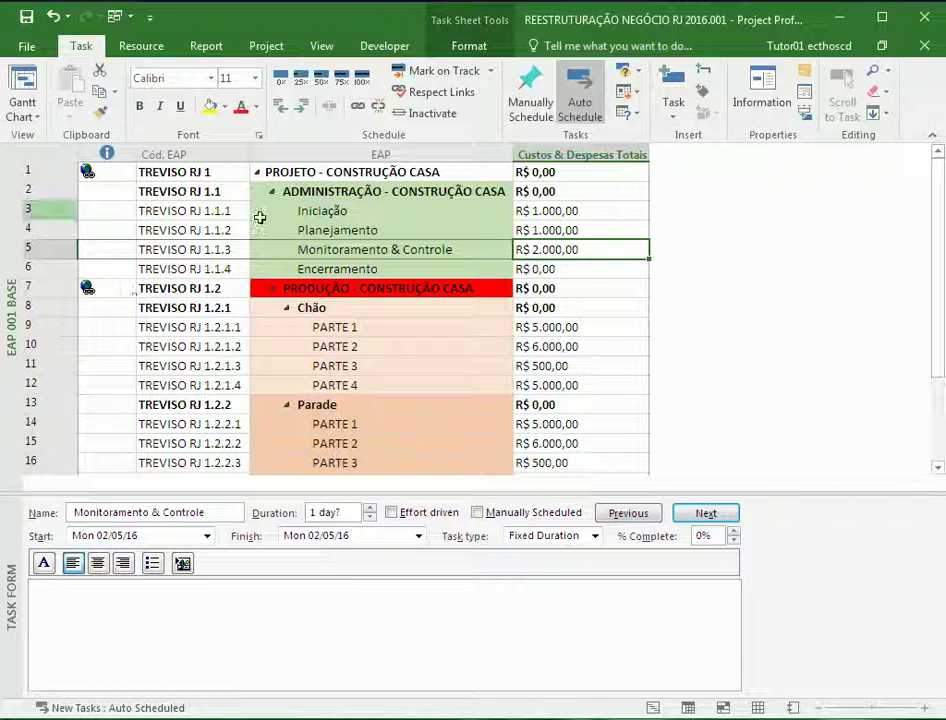
- Review the EAP 003 Org view with the lower form pane closed, followed by the EAP 002 para Org view
right_click(8, 203)
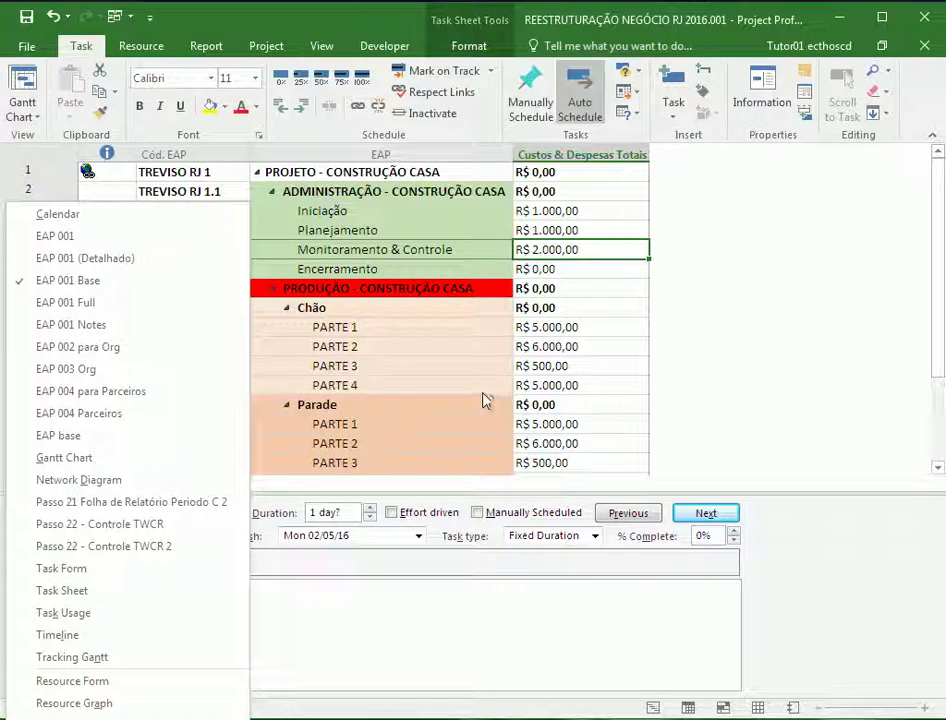
left_click(116, 369)
left_click_drag(279, 506, 270, 709)
left_click(300, 416)
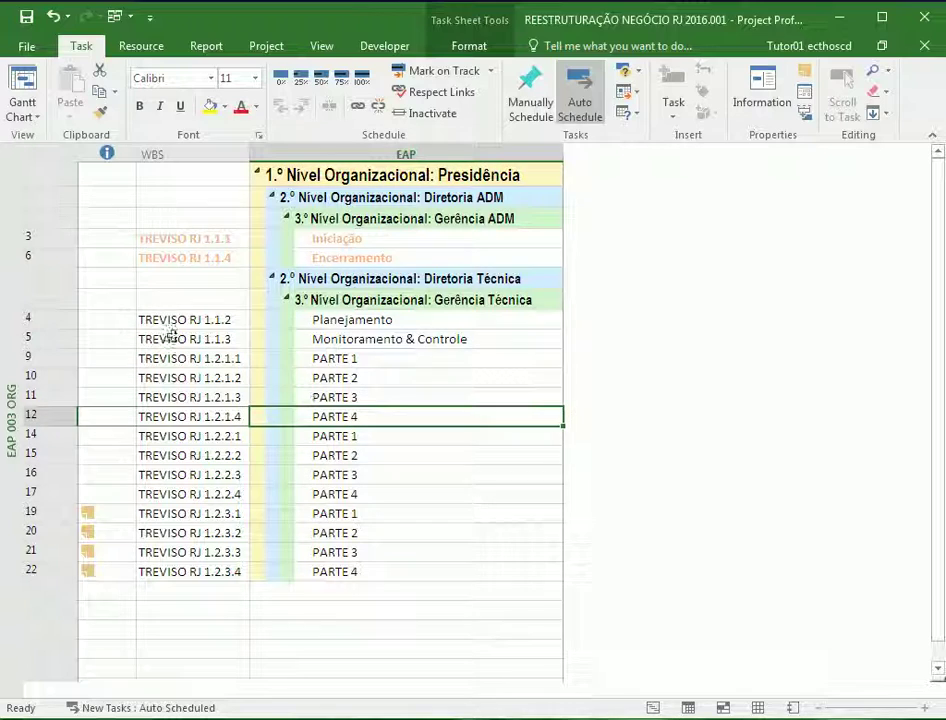
right_click(23, 222)
left_click(160, 382)
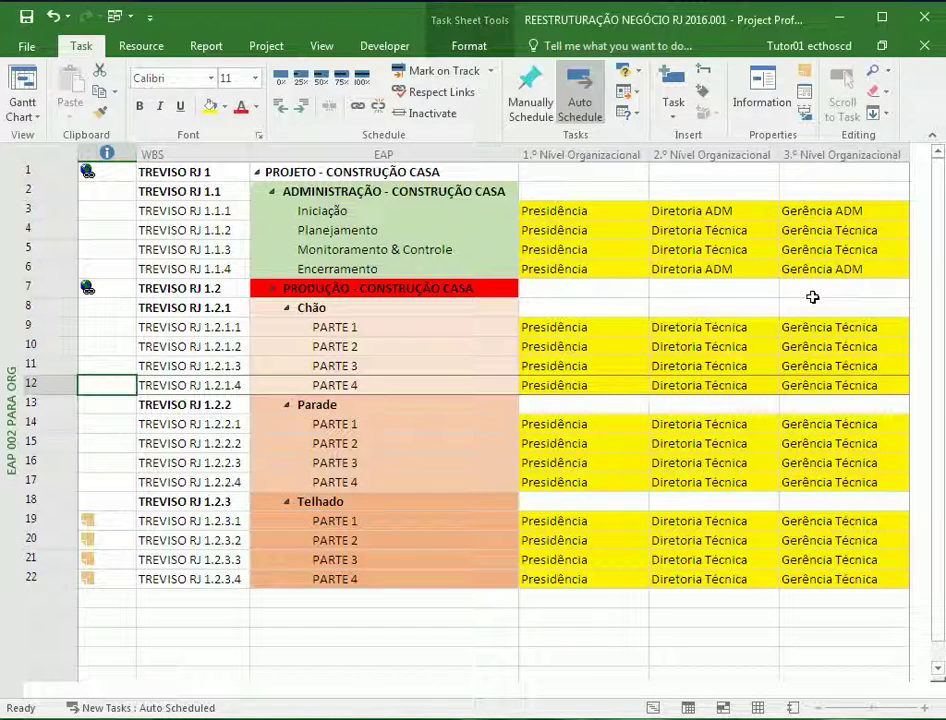
- Review the partner breakdown in the EAP 004 para Parceiros view and the EAP 004 Parceiros view
right_click(24, 205)
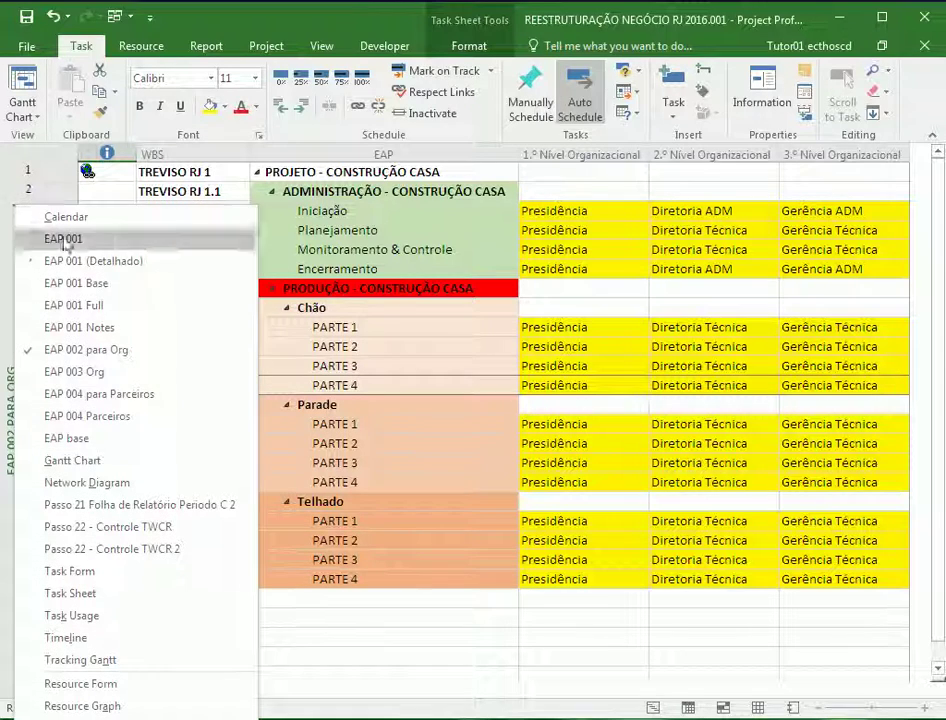
left_click(161, 398)
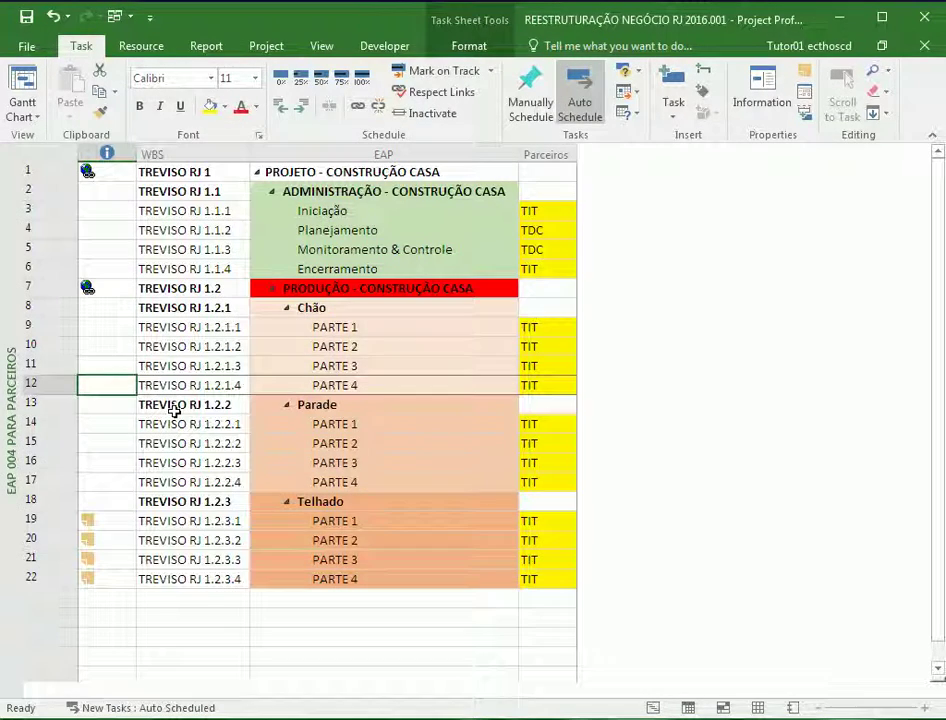
right_click(21, 253)
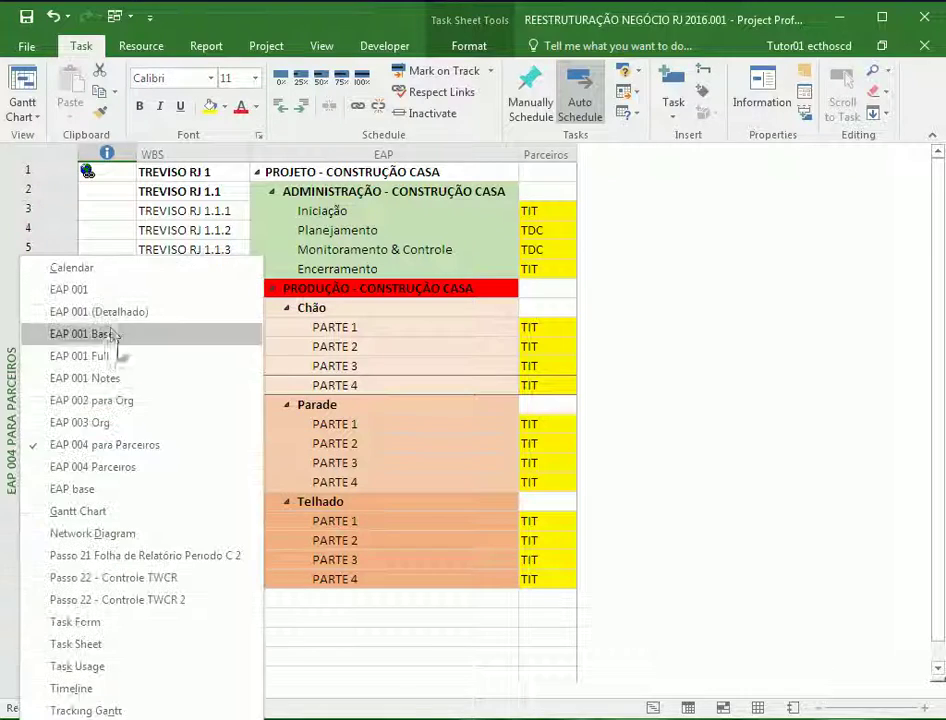
left_click(155, 468)
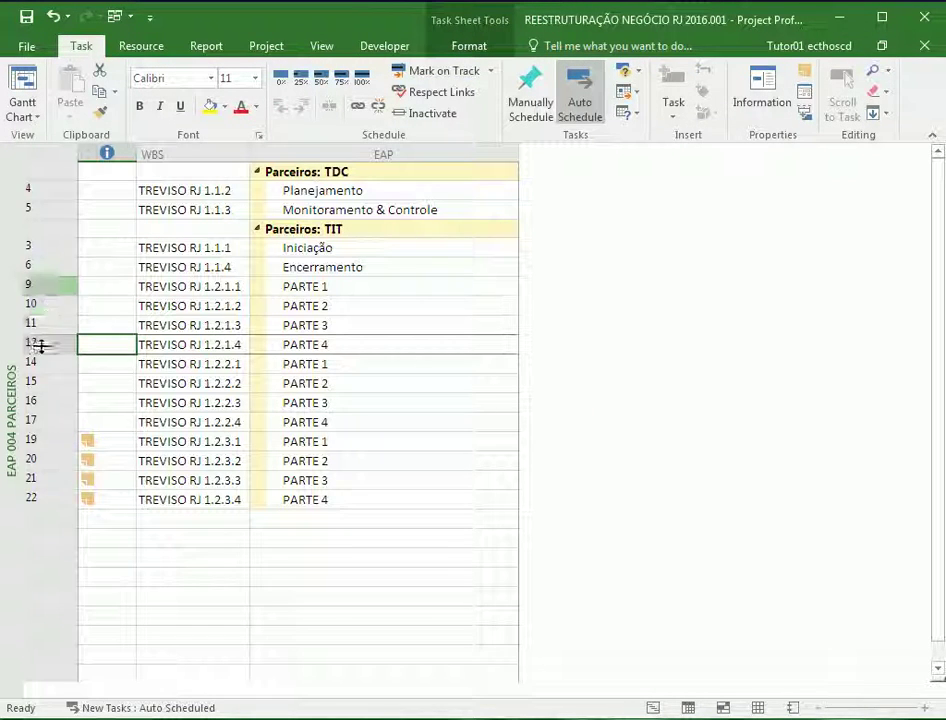
- Switch to the EAP 001 view and open the definition of the EAP 001 task table
right_click(10, 289)
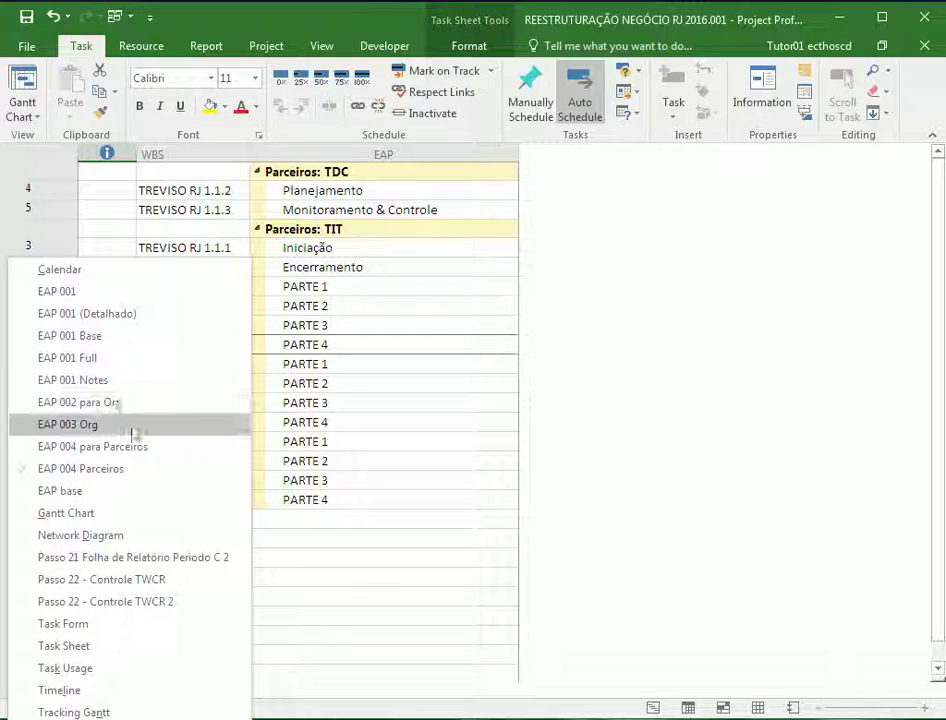
left_click(128, 294)
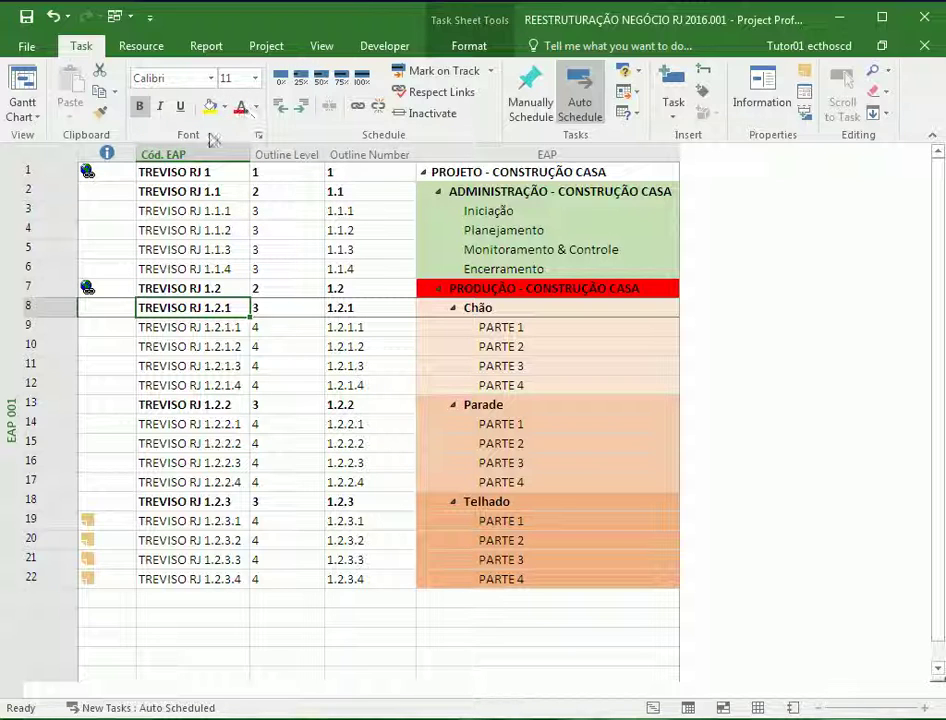
left_click(318, 46)
left_click(320, 112)
left_click(340, 512)
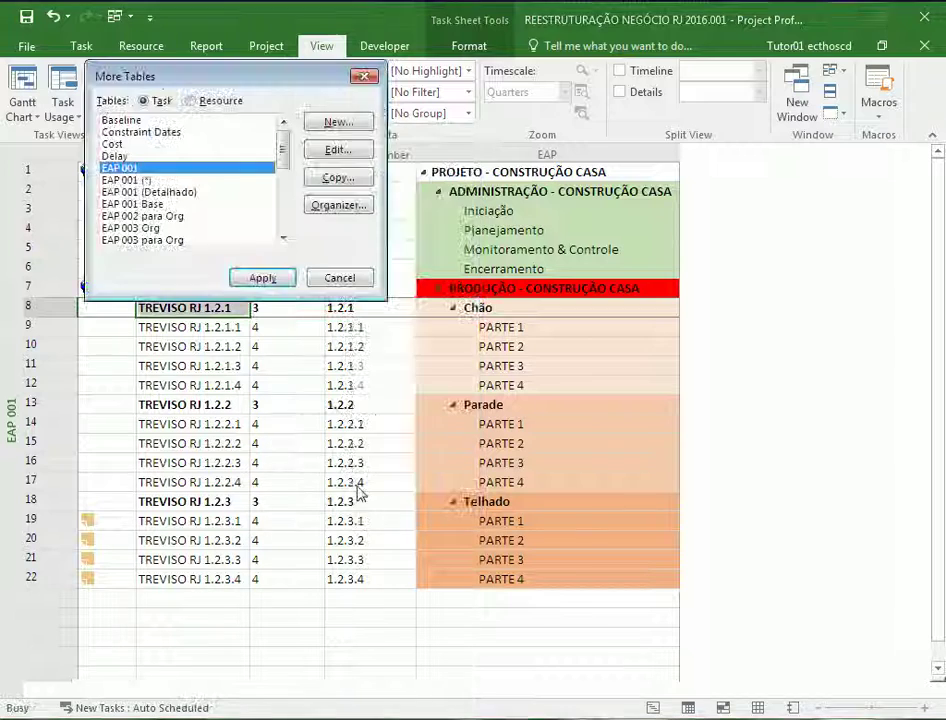
left_click(335, 150)
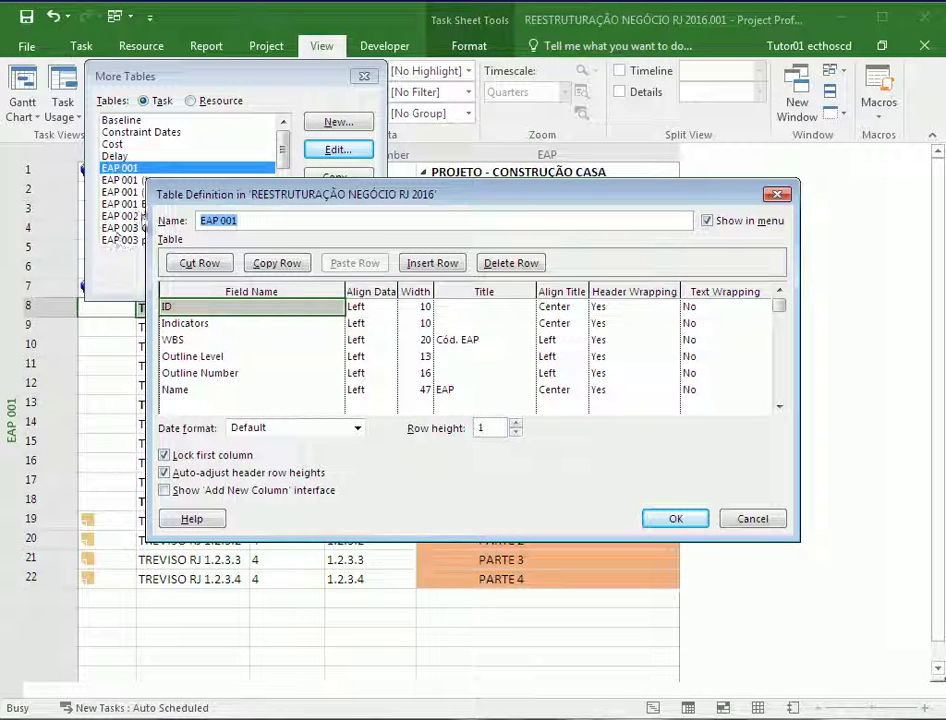
mouse_move(210, 194)
left_mouse_down()
mouse_move(381, 194)
mouse_move(225, 205)
left_mouse_up()
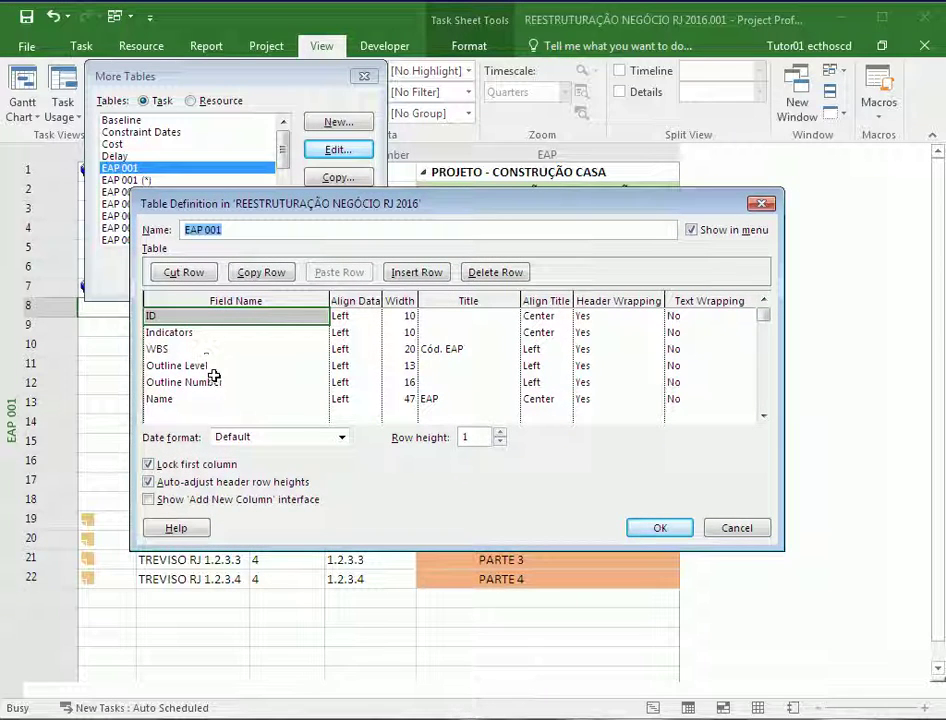
- Examine the Outline Level and Outline Number fields in the EAP 001 table definition and close it without changes
left_click(190, 366)
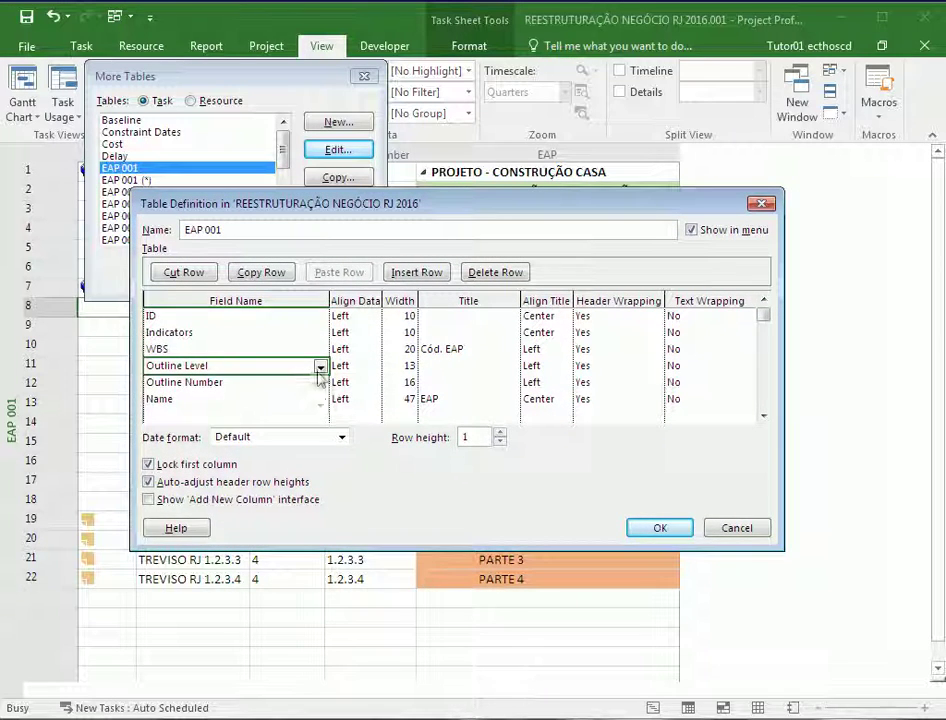
left_click(320, 366)
left_click(320, 380)
left_click(318, 384)
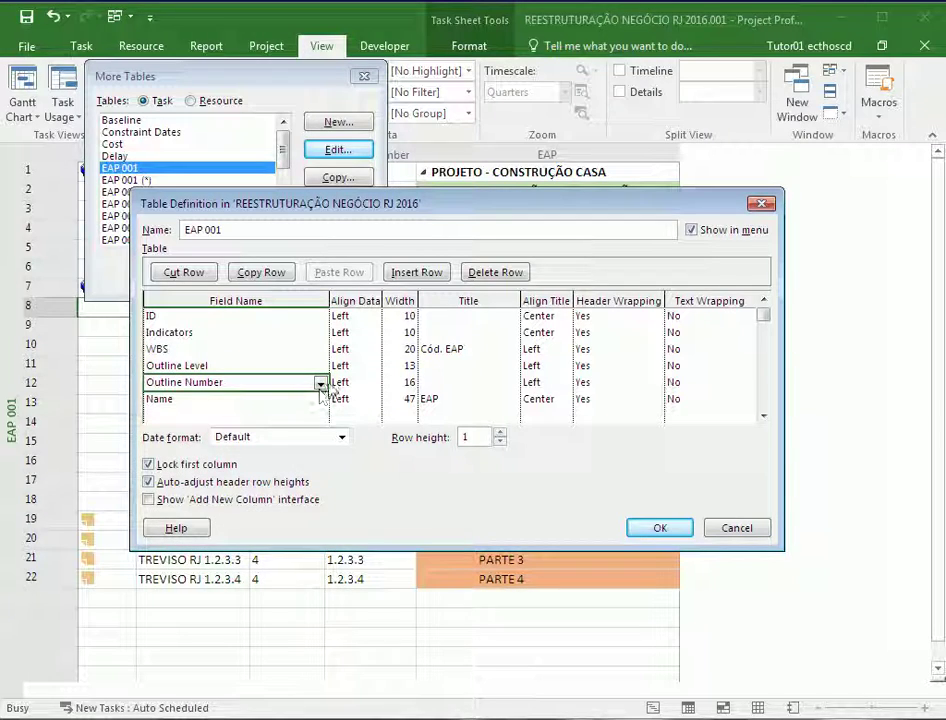
left_click(320, 383)
left_click(320, 383)
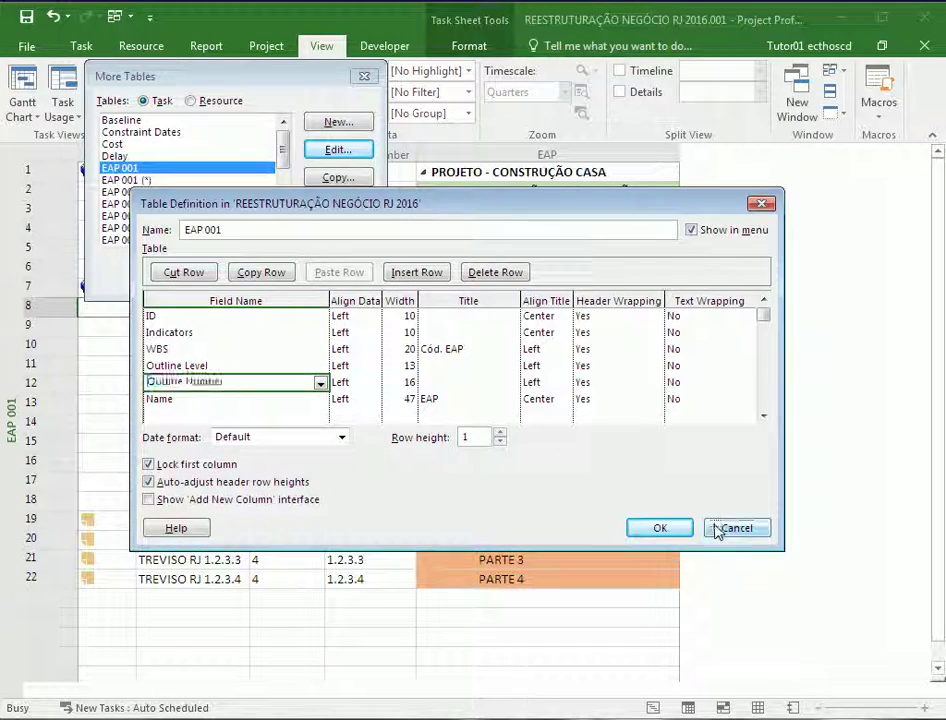
left_click(737, 527)
left_click(341, 280)
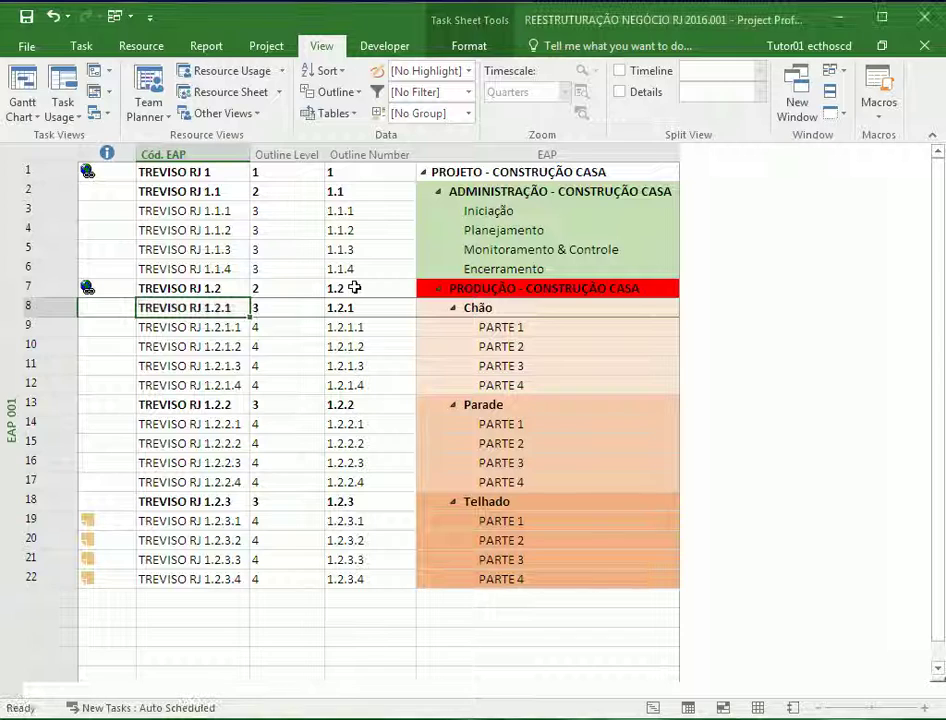
left_click(379, 269)
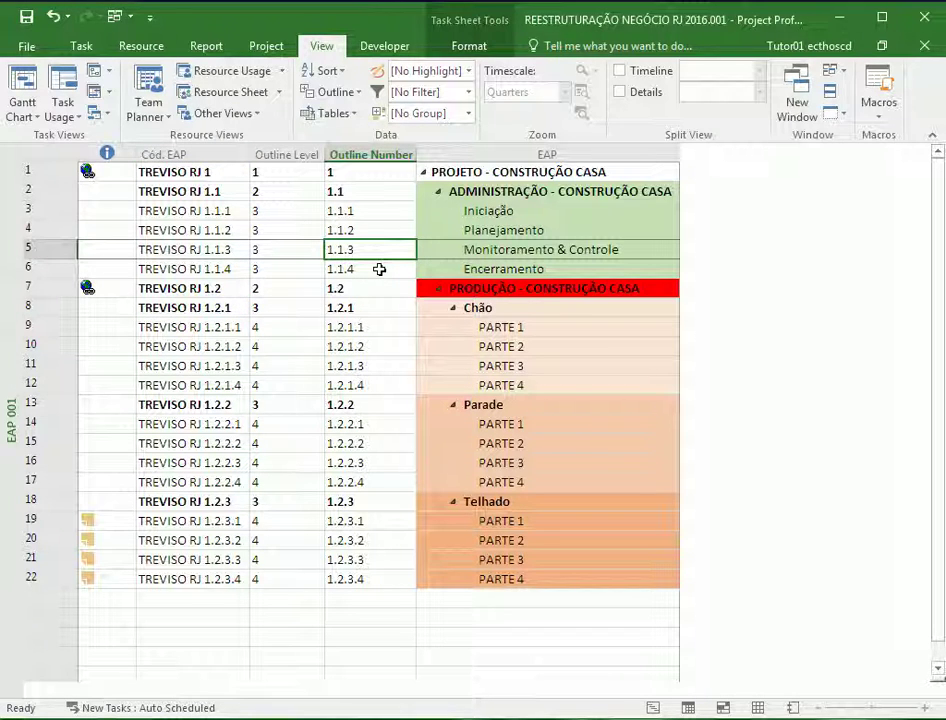
- Remove the Outline Level and Outline Number columns from the EAP 001 table
left_click_drag(300, 156, 358, 157)
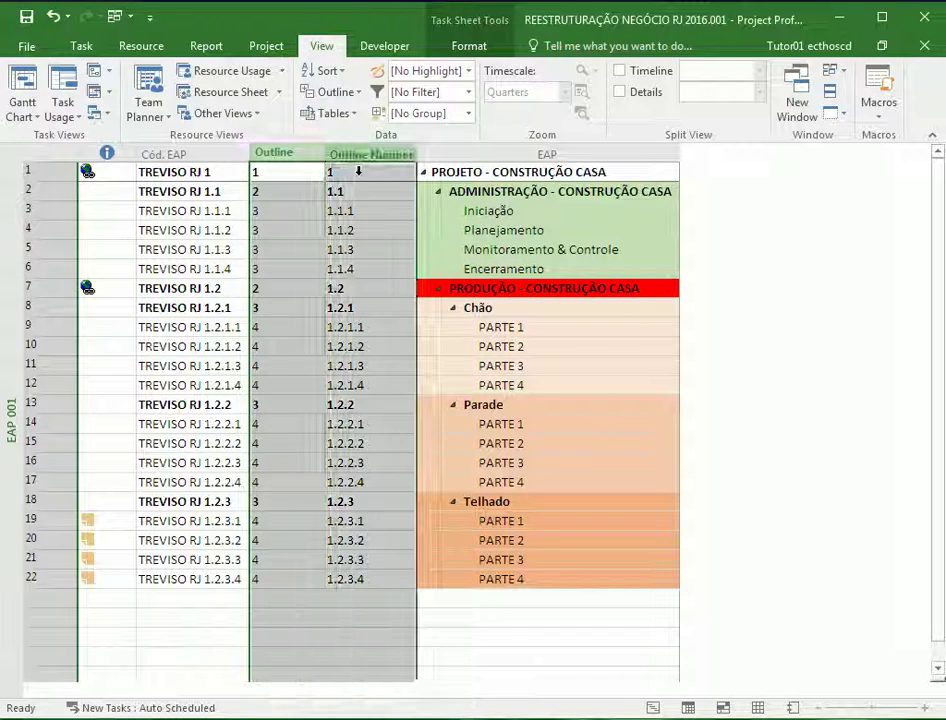
key("Delete")
left_click(368, 213)
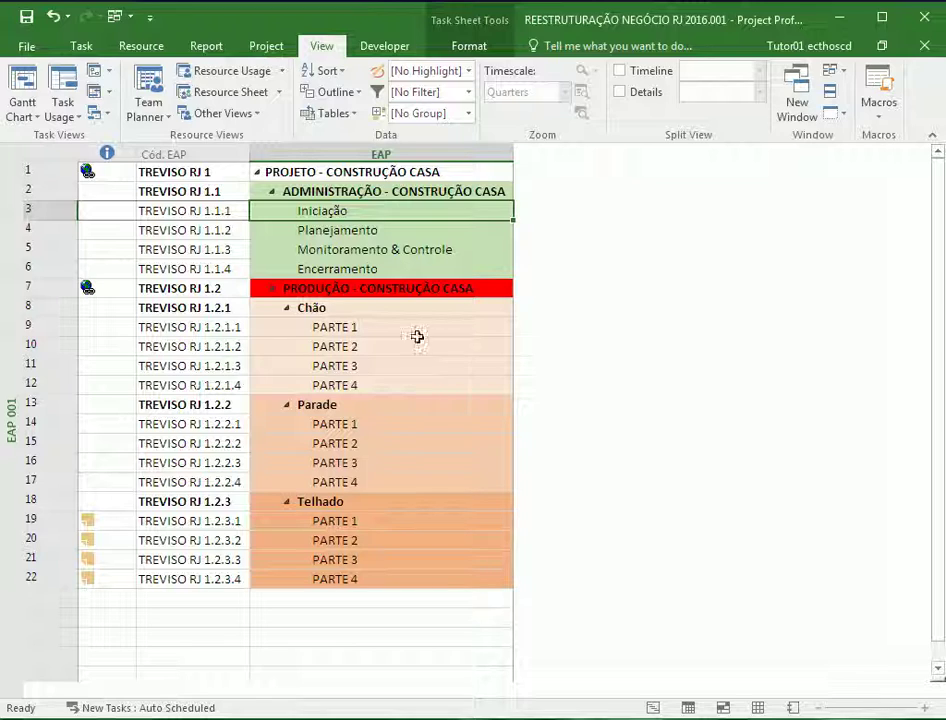
- Collapse Chão, Parade and Telhado, the PRODUÇÃO and ADMINISTRAÇÃO branches, and the PROJETO - CONSTRUÇÃO CASA summary task
left_click(379, 154)
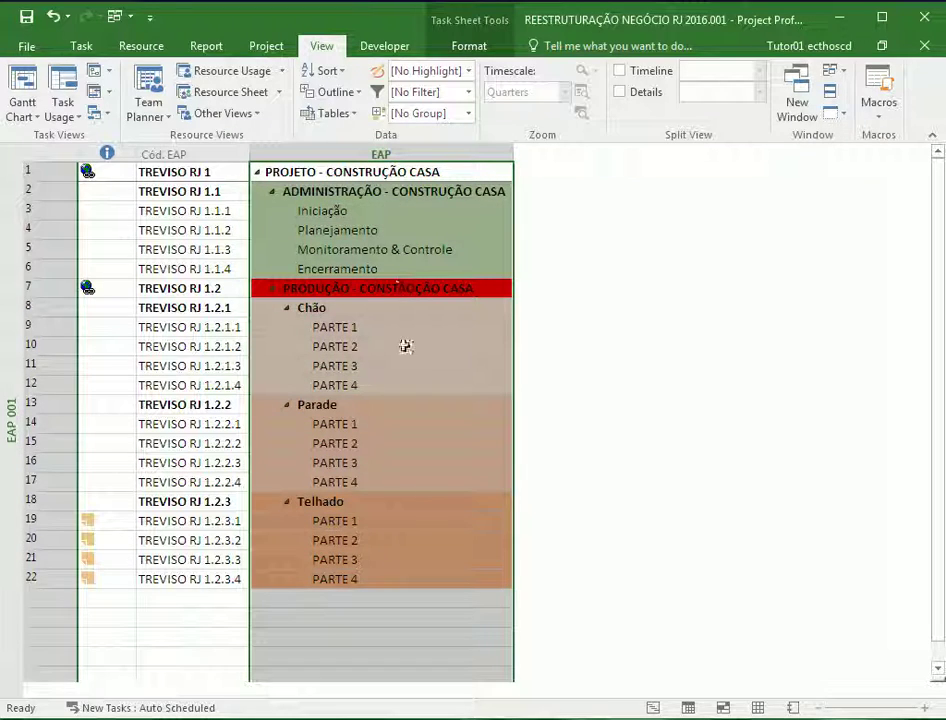
left_click(400, 308)
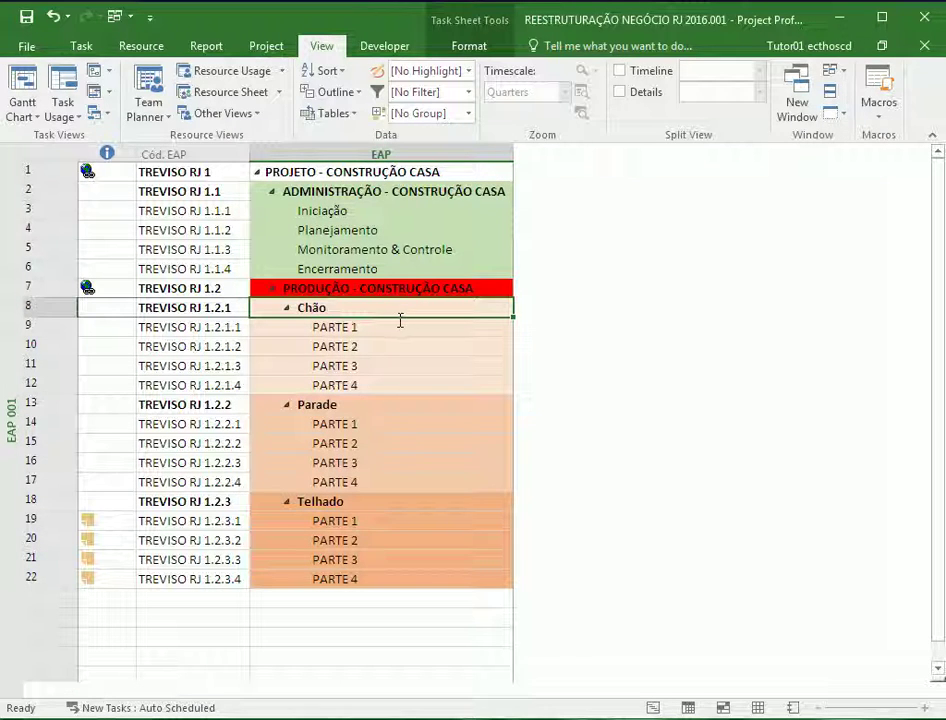
left_click(287, 308)
left_click(286, 327)
left_click(286, 346)
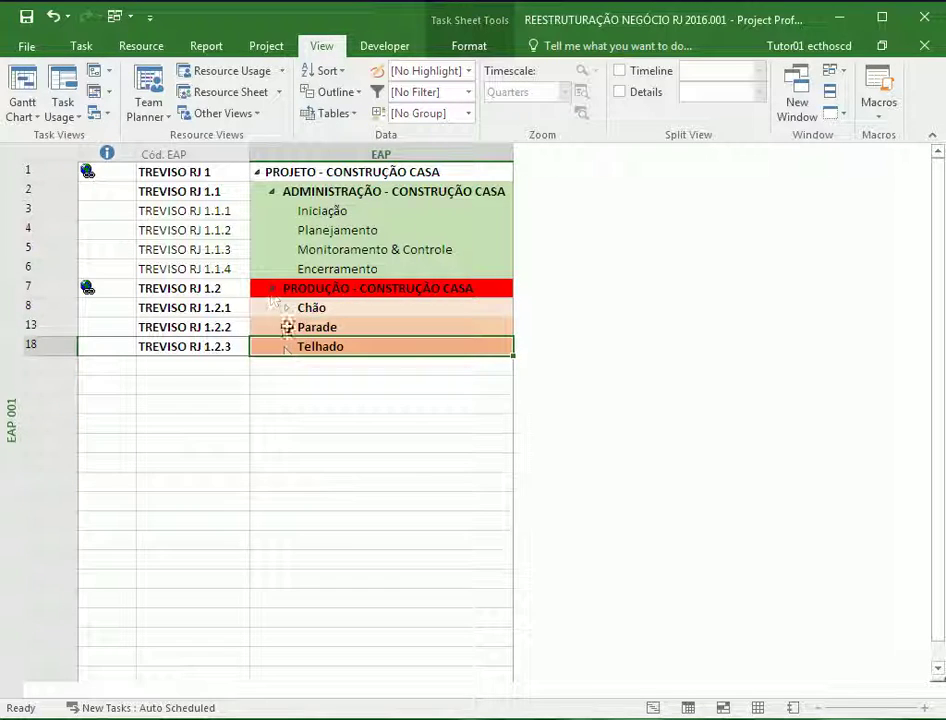
left_click(272, 288)
left_click(272, 191)
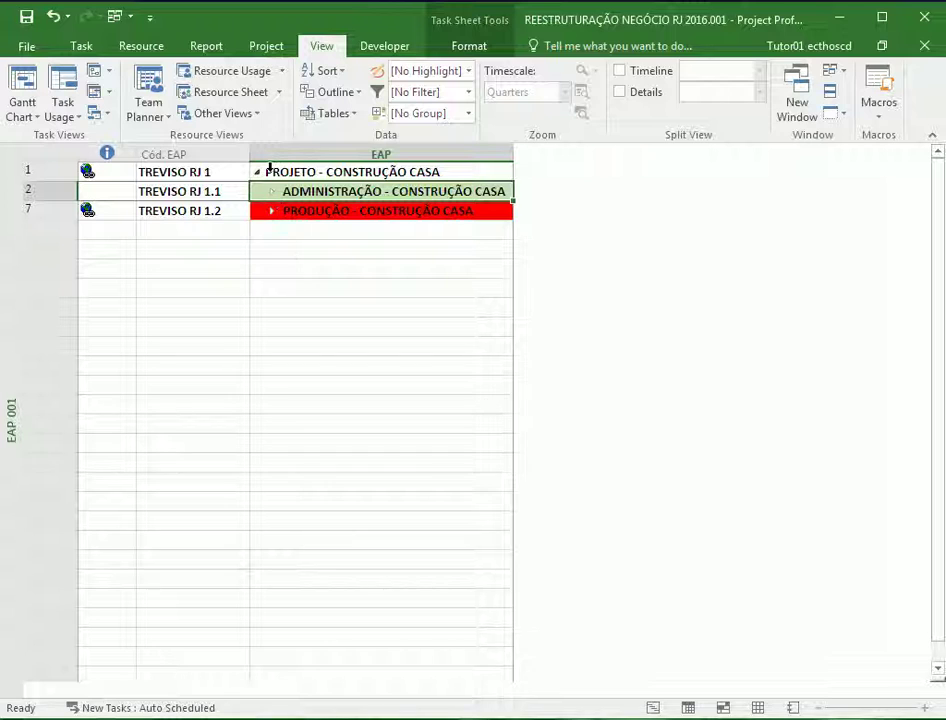
left_click(260, 172)
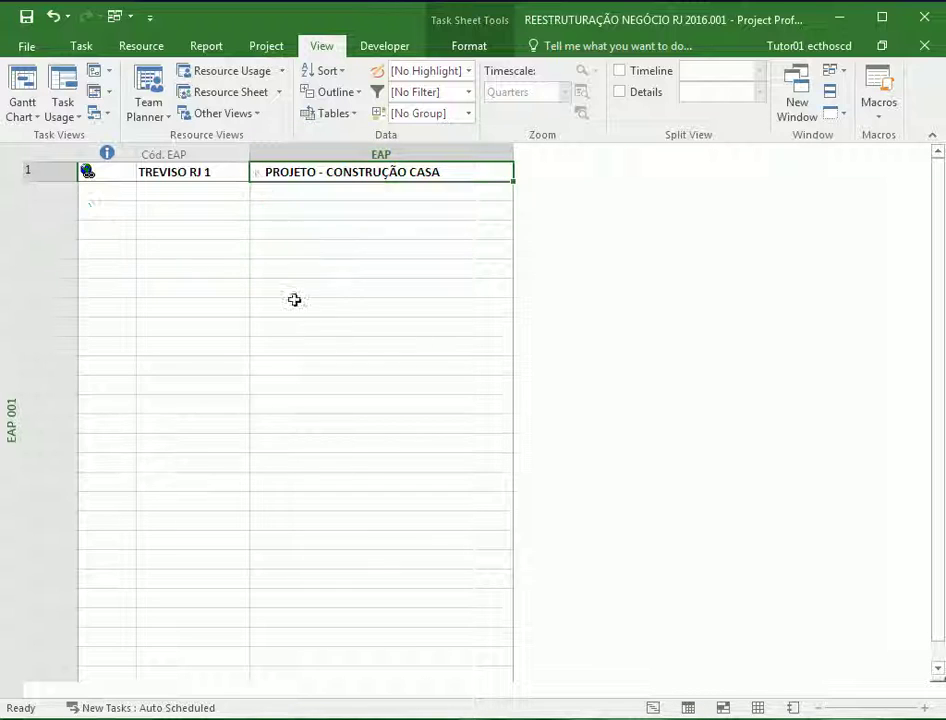
- Expand the whole PROJETO - CONSTRUÇÃO CASA outline down to the PARTE tasks under Chão, Parade and Telhado
left_click(258, 173)
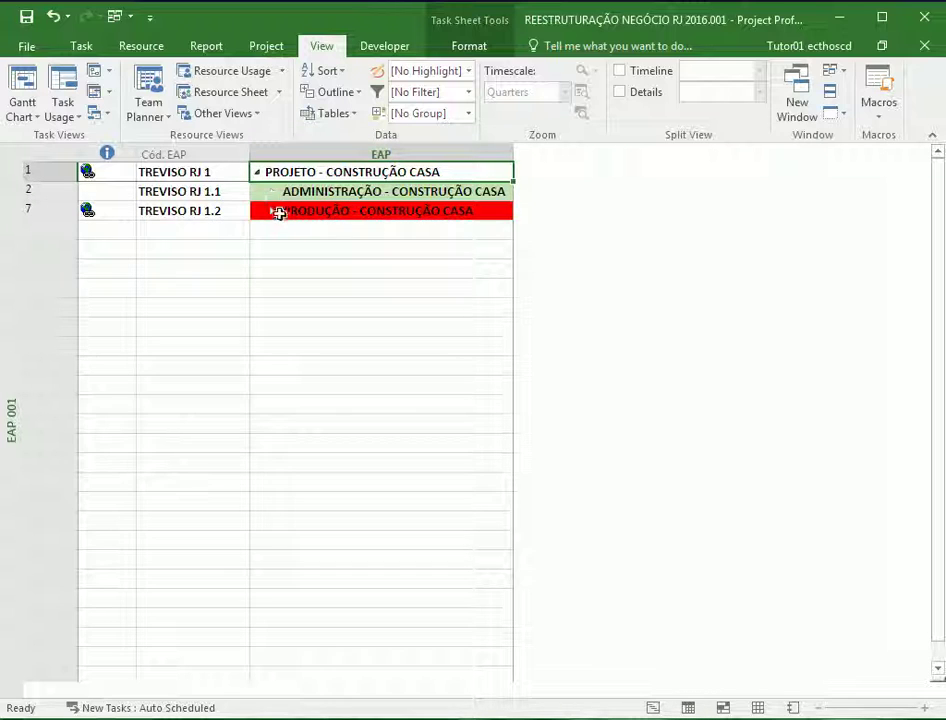
left_click(272, 191)
left_click(273, 288)
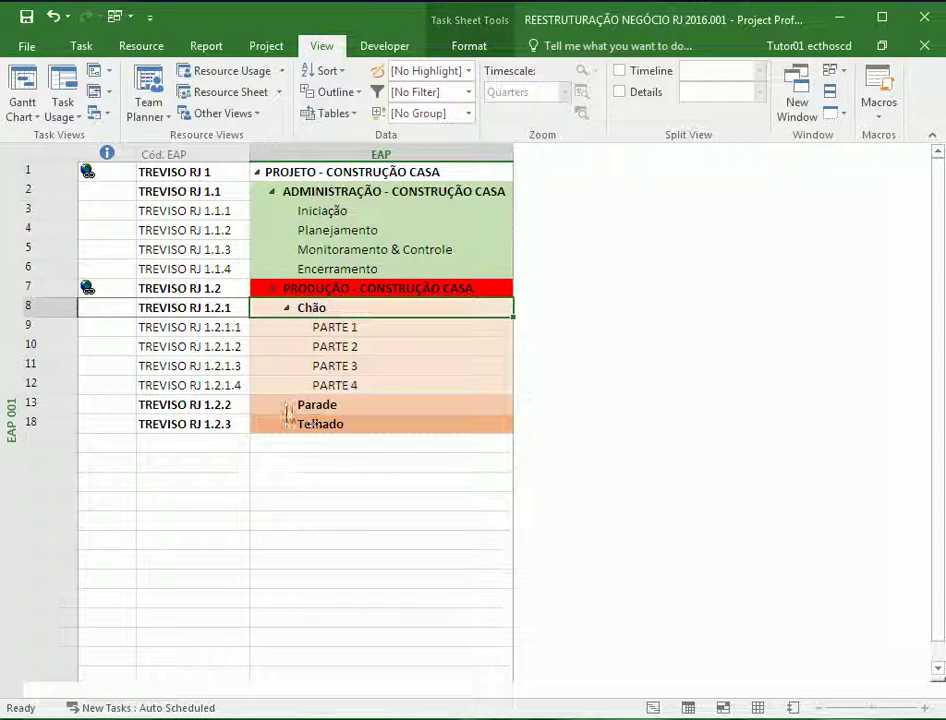
left_click(287, 404)
left_click(287, 501)
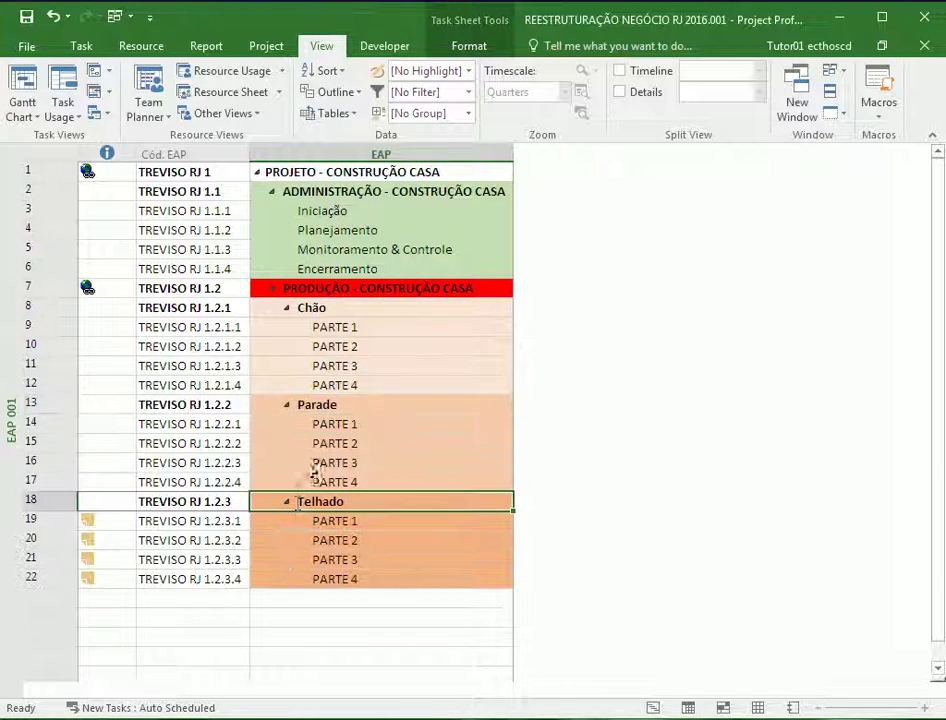
left_click(412, 290)
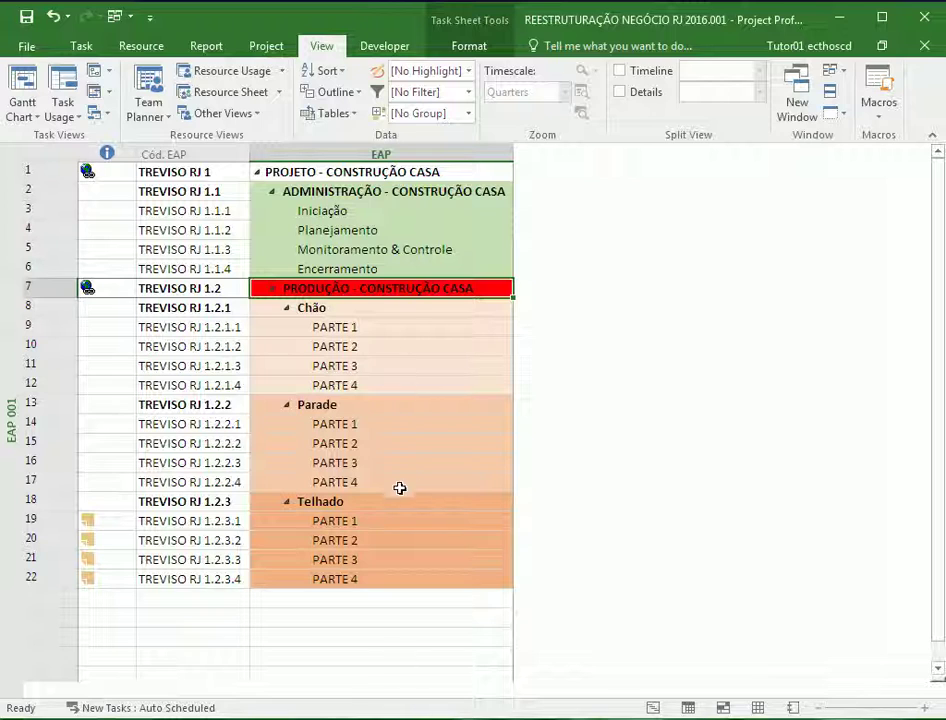
- Insert a task named "início do projeto" directly above ADMINISTRAÇÃO - CONSTRUÇÃO CASA
left_click(394, 200)
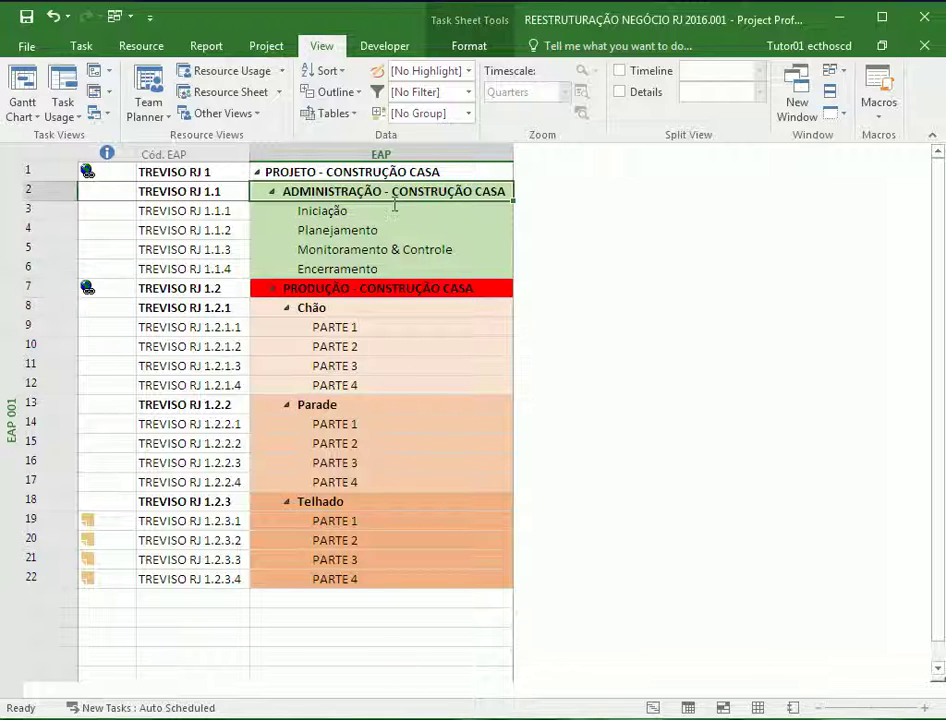
right_click(99, 192)
left_click(131, 321)
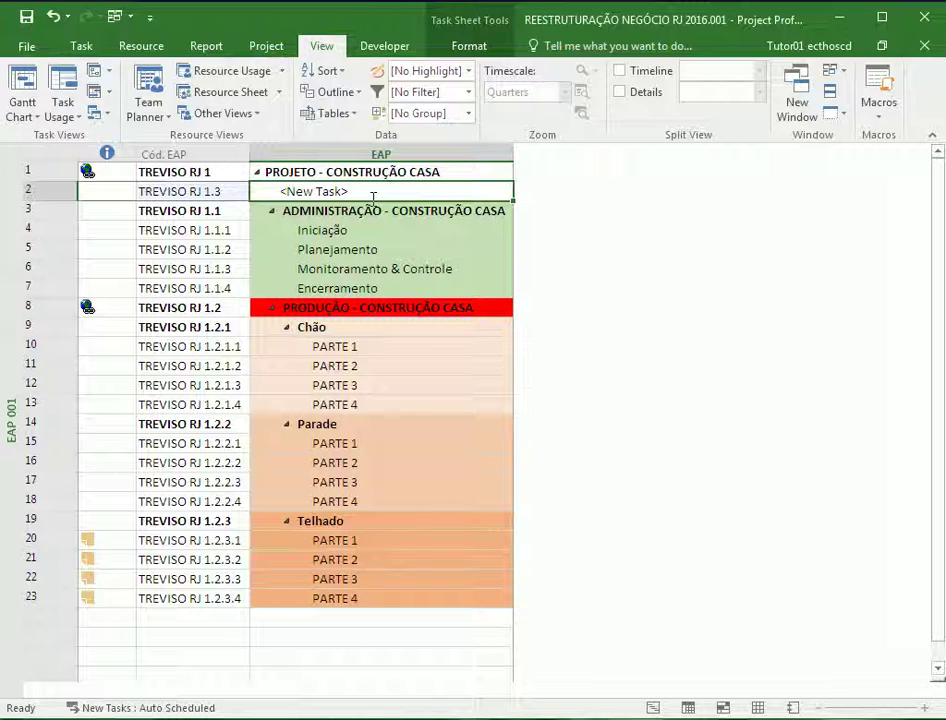
type("ini")
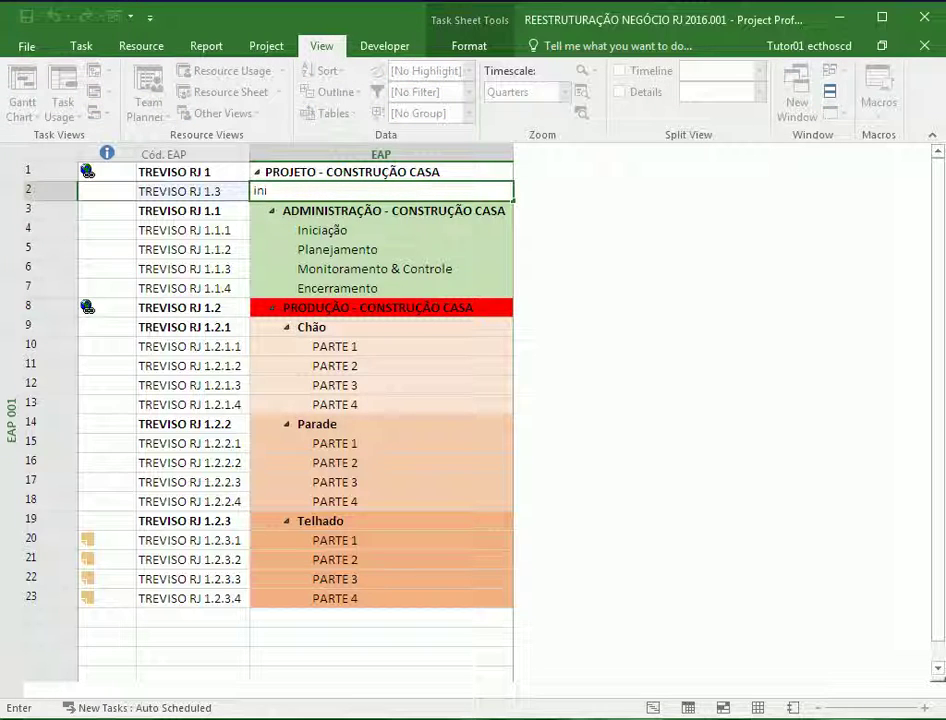
type("cio do projeto")
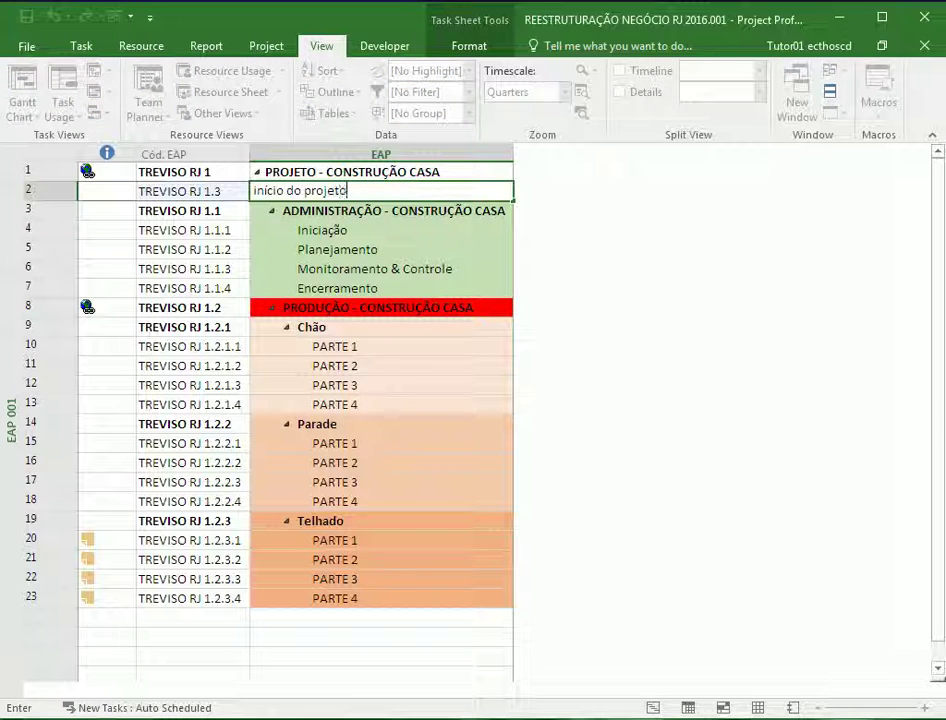
key("Return")
- Add a task named "término do projeto" in the first empty row below the last Telhado task
left_click(386, 620)
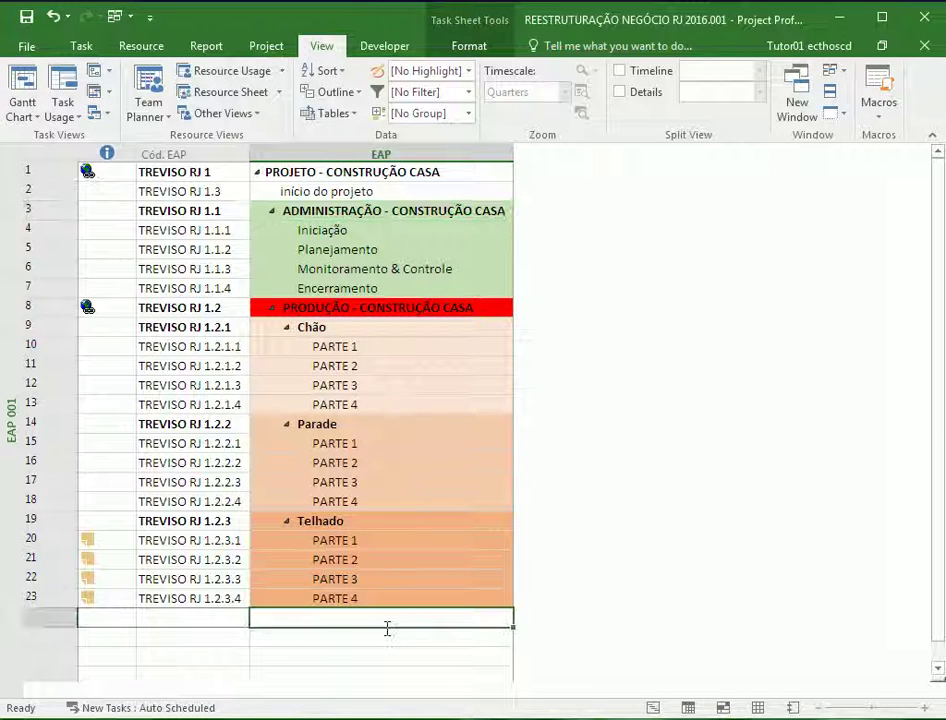
type("t")
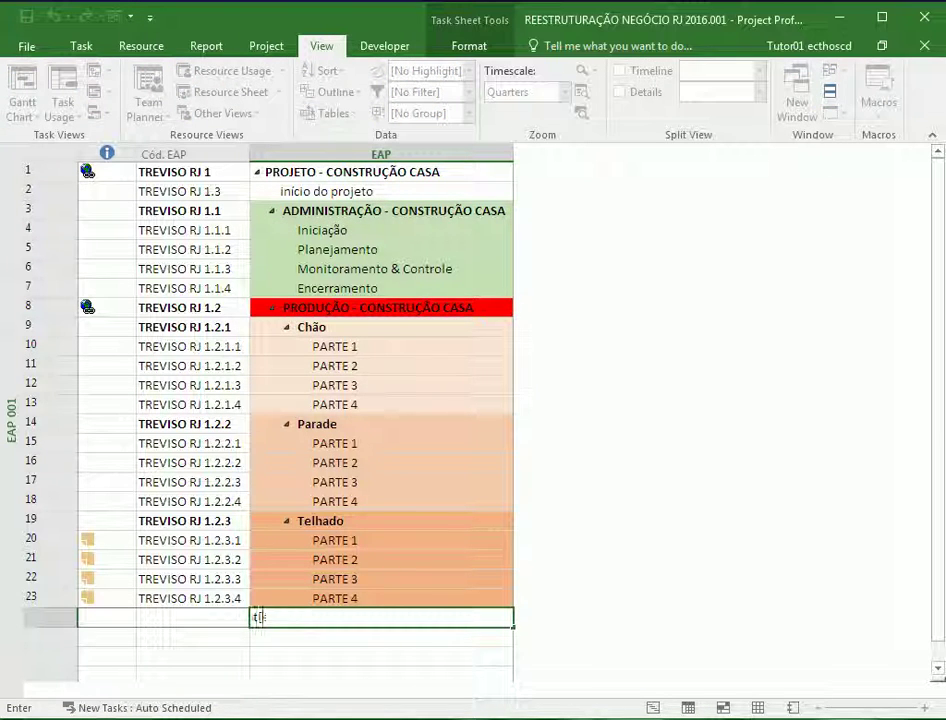
type("érmino do")
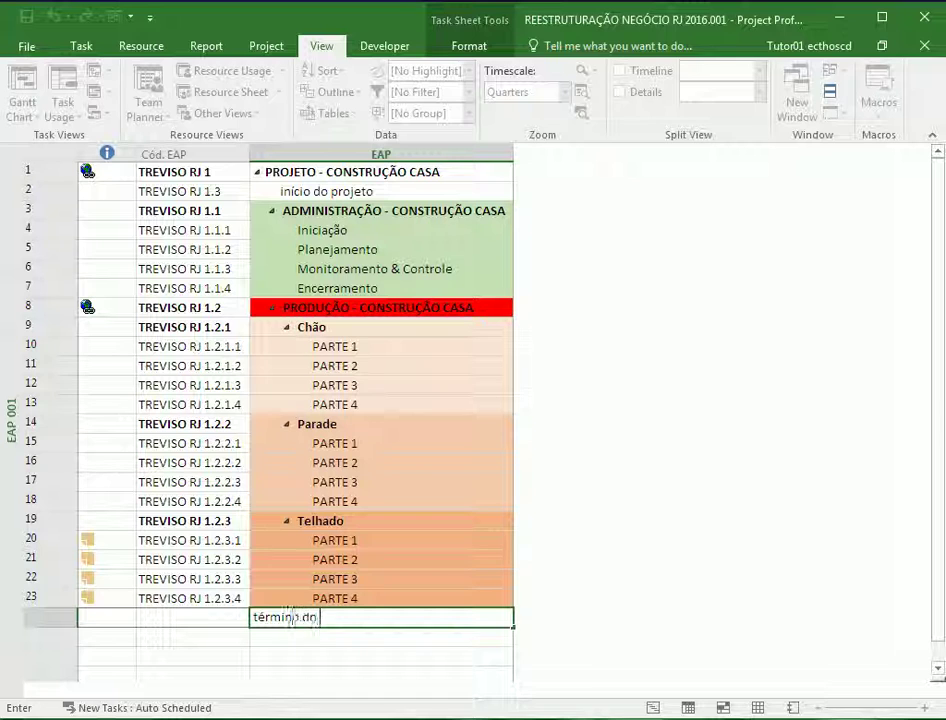
type(" projeto")
key("Return")
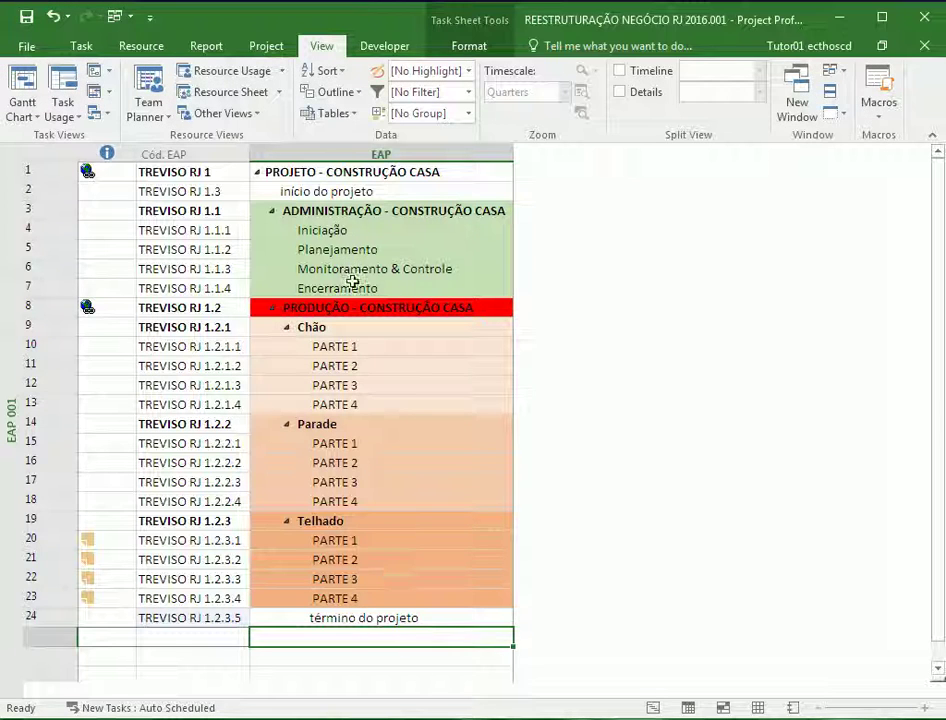
- Outdent the "término do projeto" task to the same outline level as PRODUÇÃO - CONSTRUÇÃO CASA
left_click(346, 618)
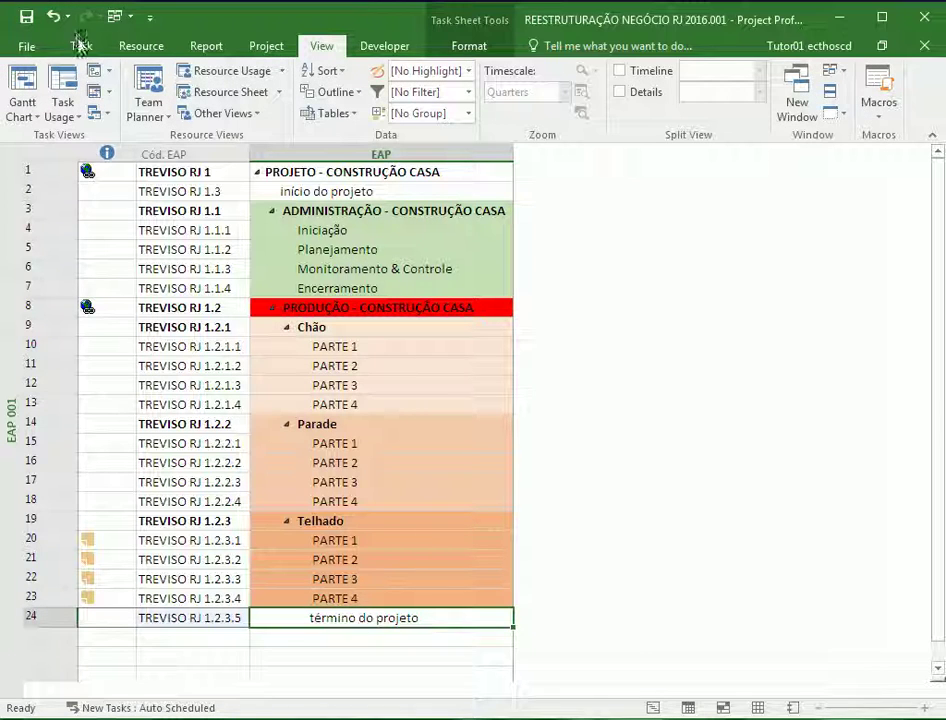
scroll(80, 45, "up", 4)
left_click(281, 106)
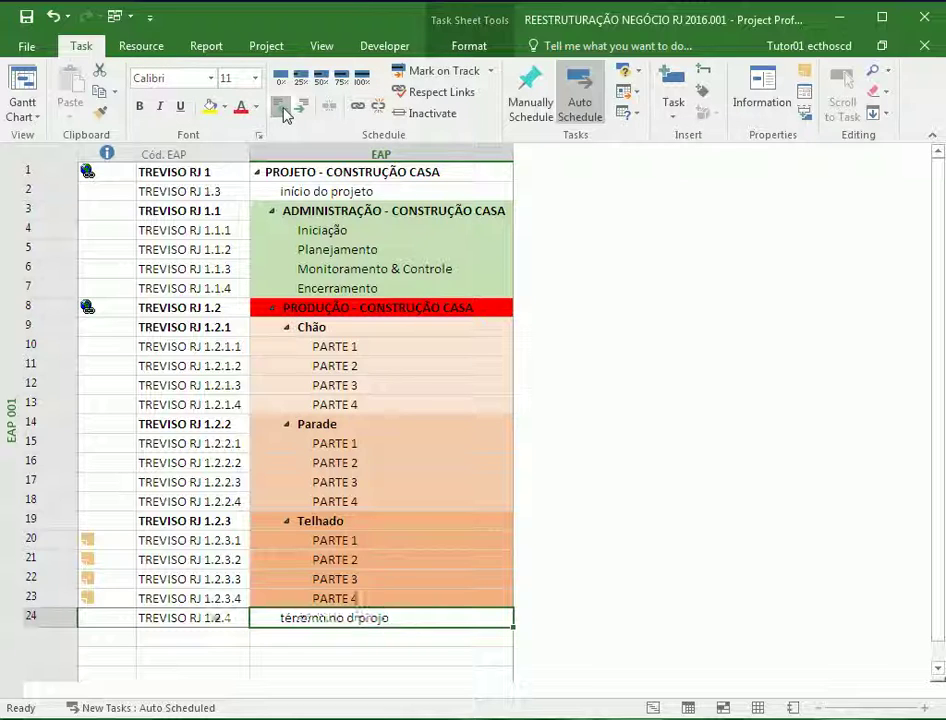
- Collapse and re-expand the ADMINISTRAÇÃO and PRODUÇÃO branches to check the placement of the "início do projeto" and "término do projeto" tasks
left_click(271, 308)
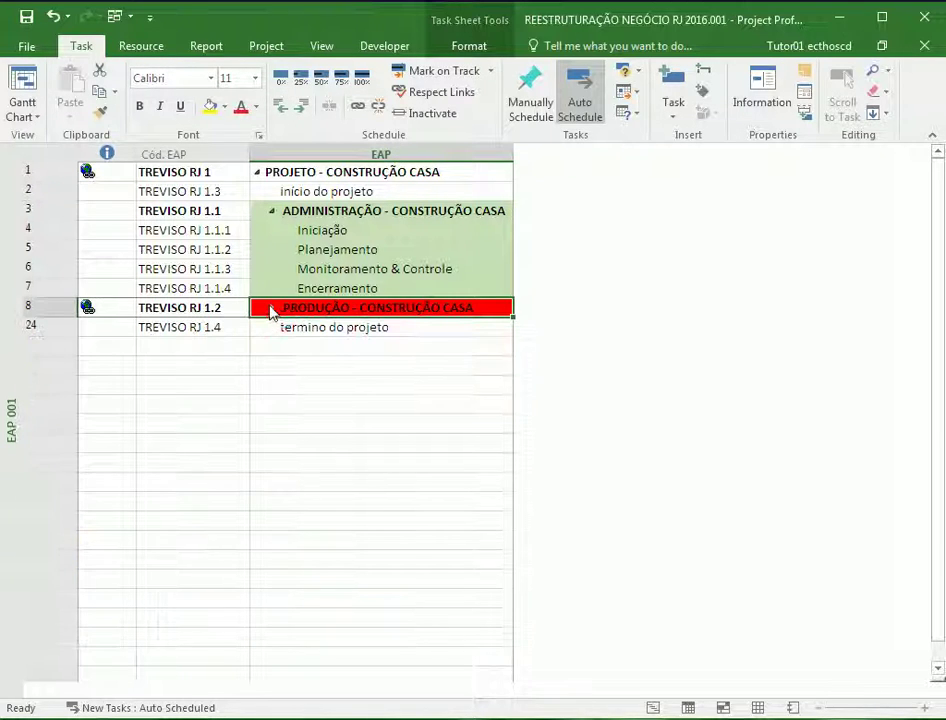
left_click(271, 211)
key("Up")
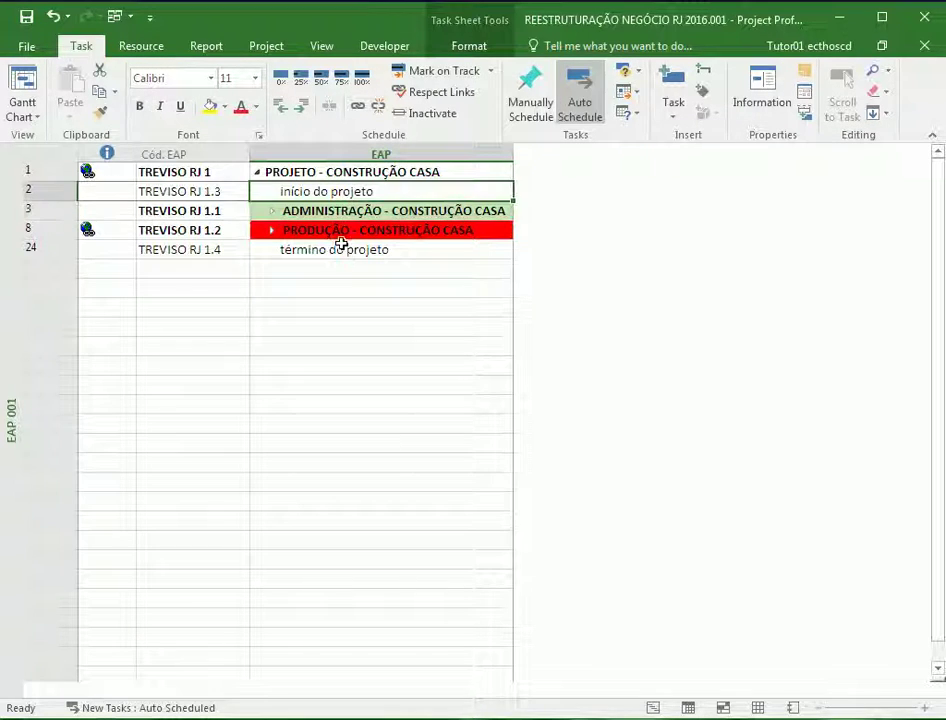
left_click(341, 247)
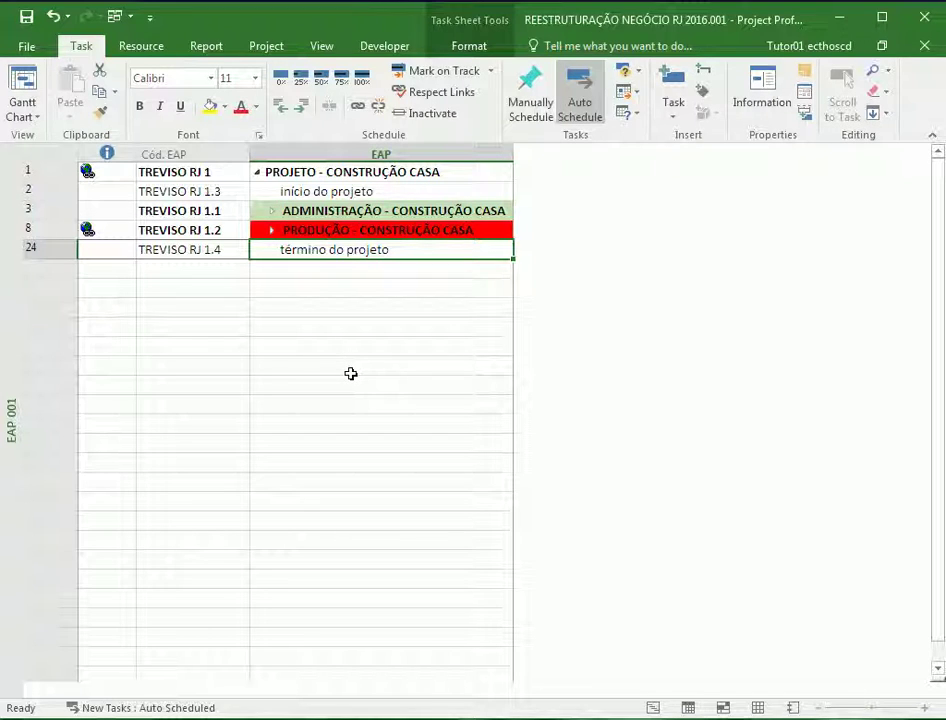
left_click(271, 211)
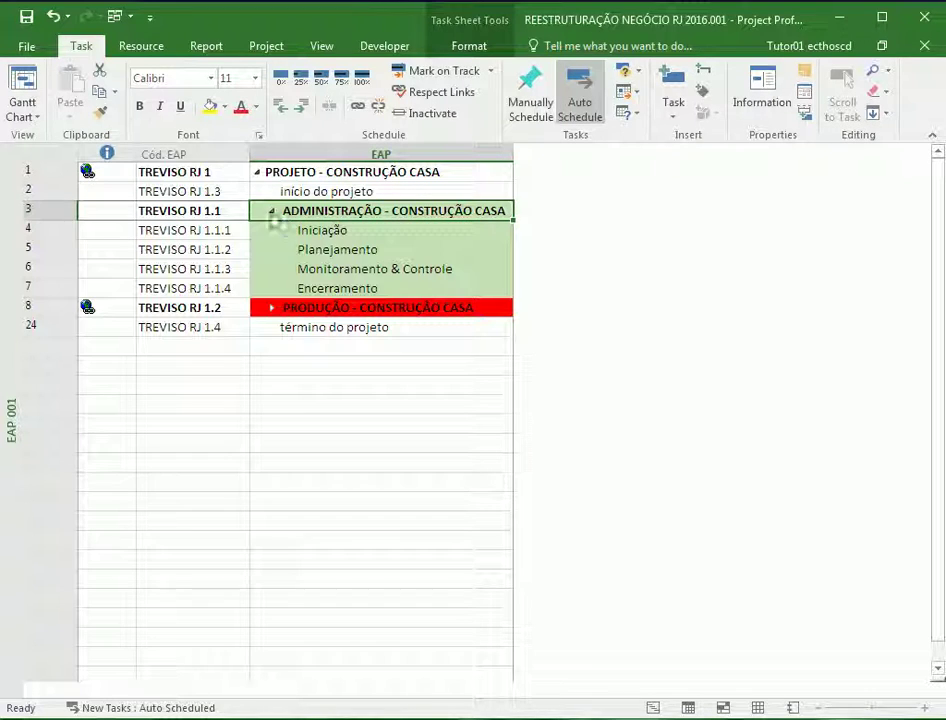
left_click(272, 308)
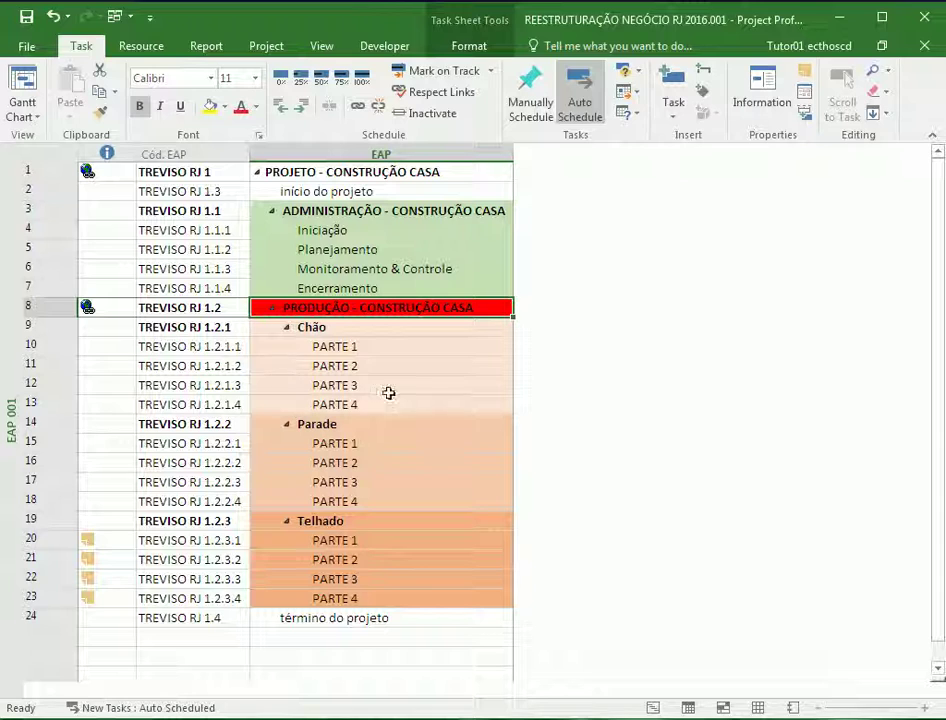
left_click(399, 622)
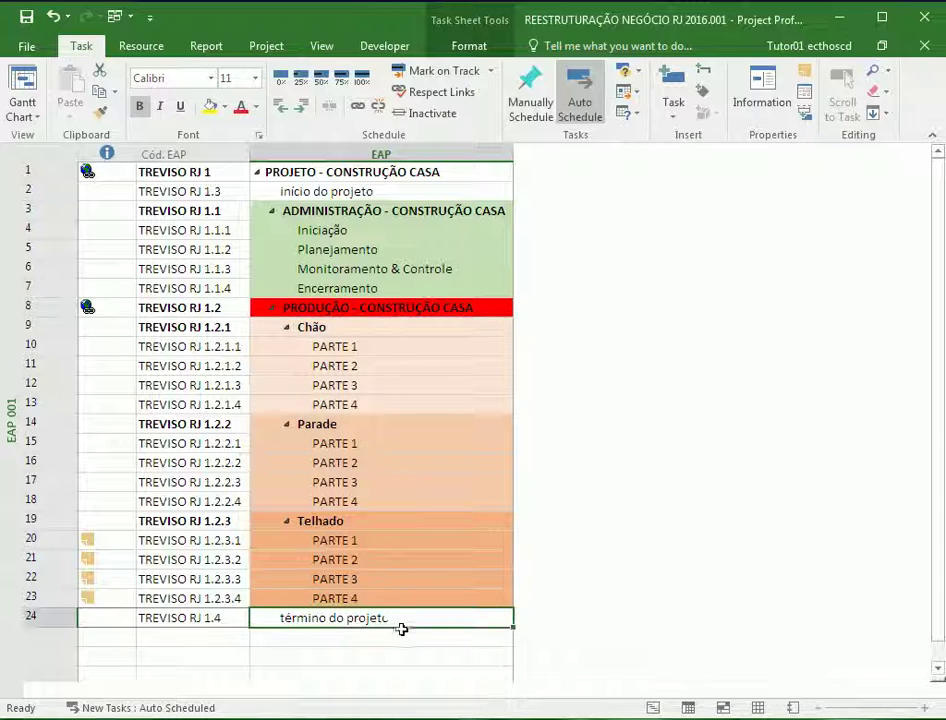
left_click(365, 199)
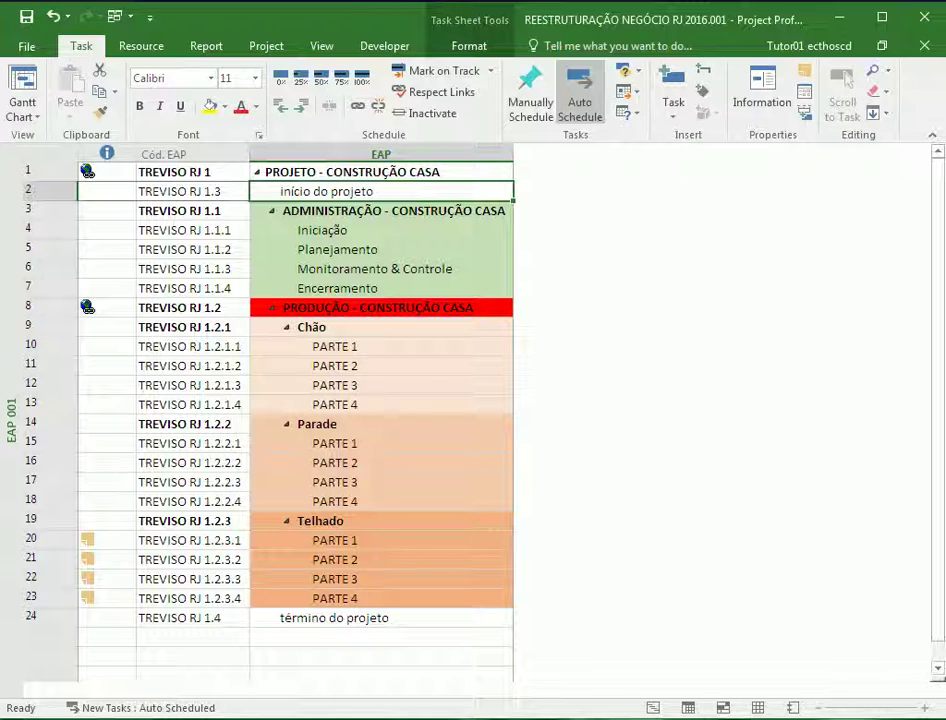
key("alt+Tab")
left_click_drag(416, 405, 440, 388)
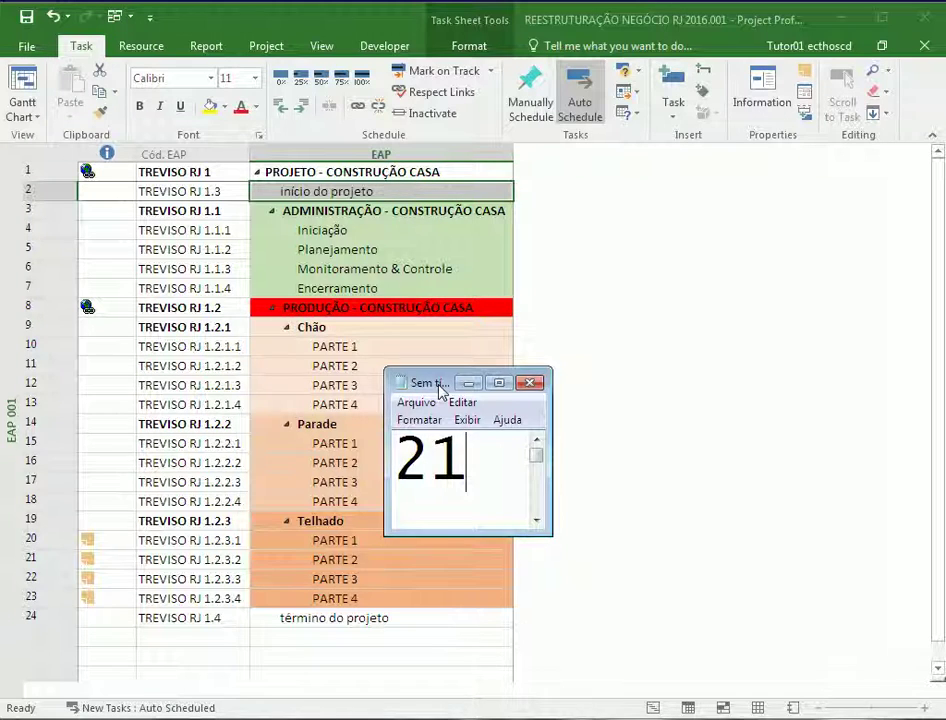
left_click_drag(440, 388, 0, 430)
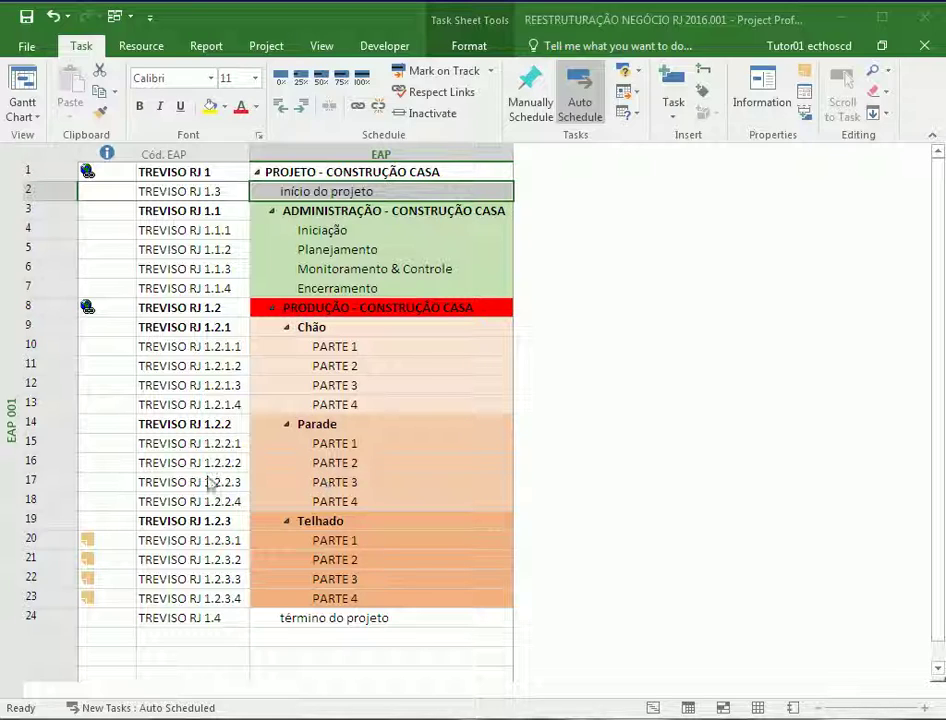
left_click_drag(0, 430, 272, 425)
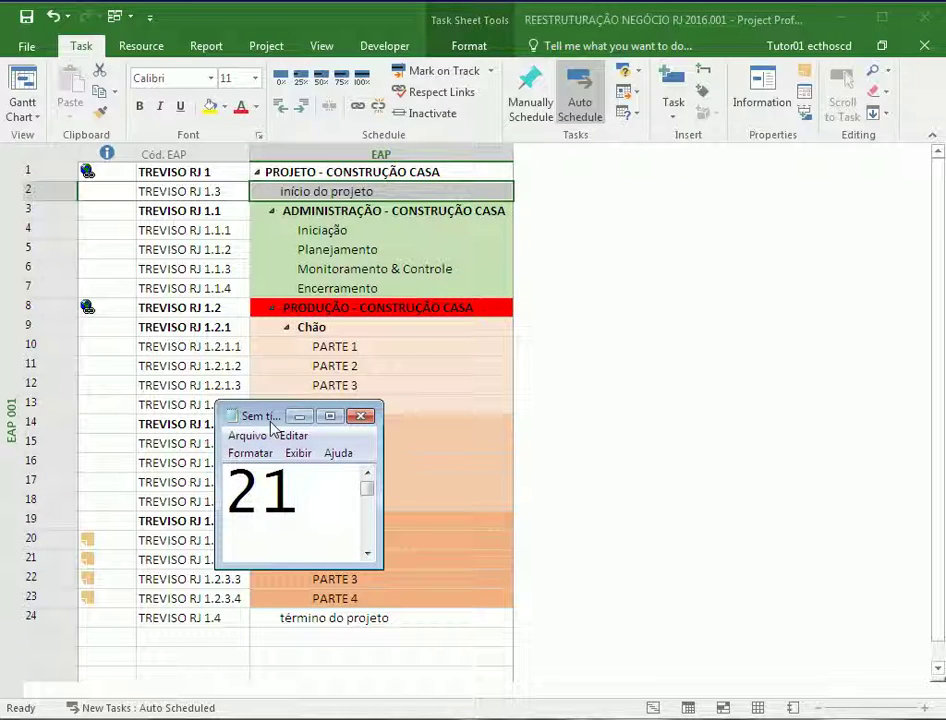
left_click_drag(270, 422, 0, 425)
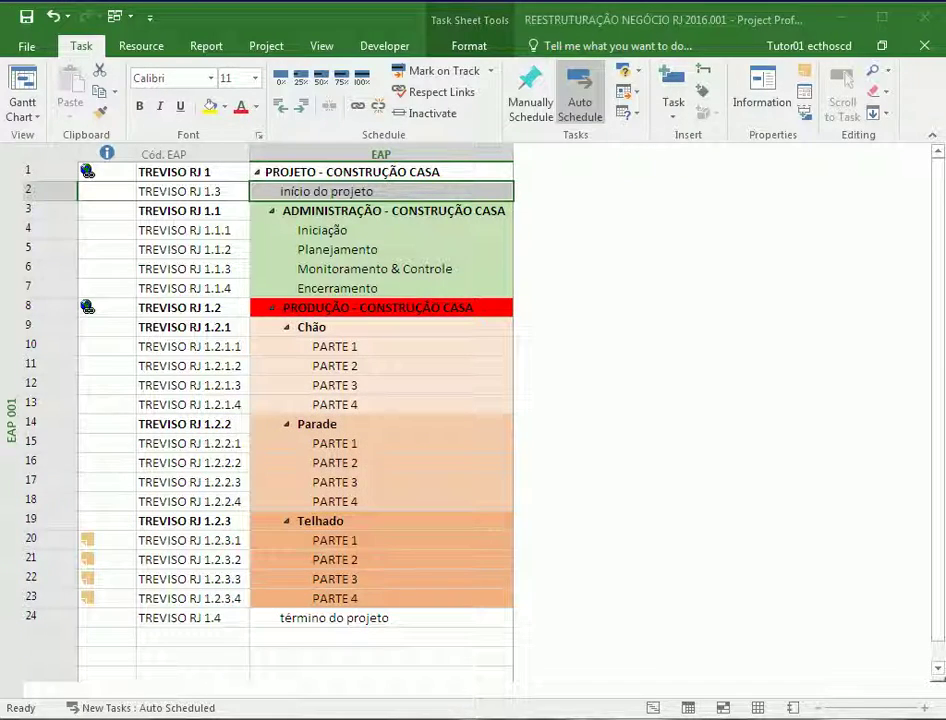
left_click(395, 405)
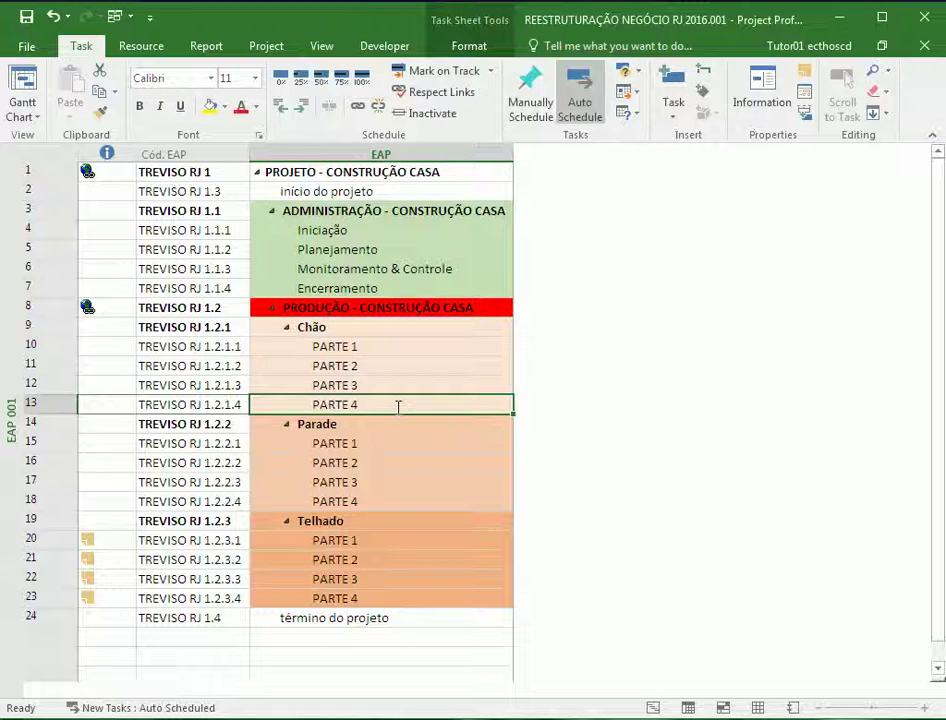
left_click(120, 156)
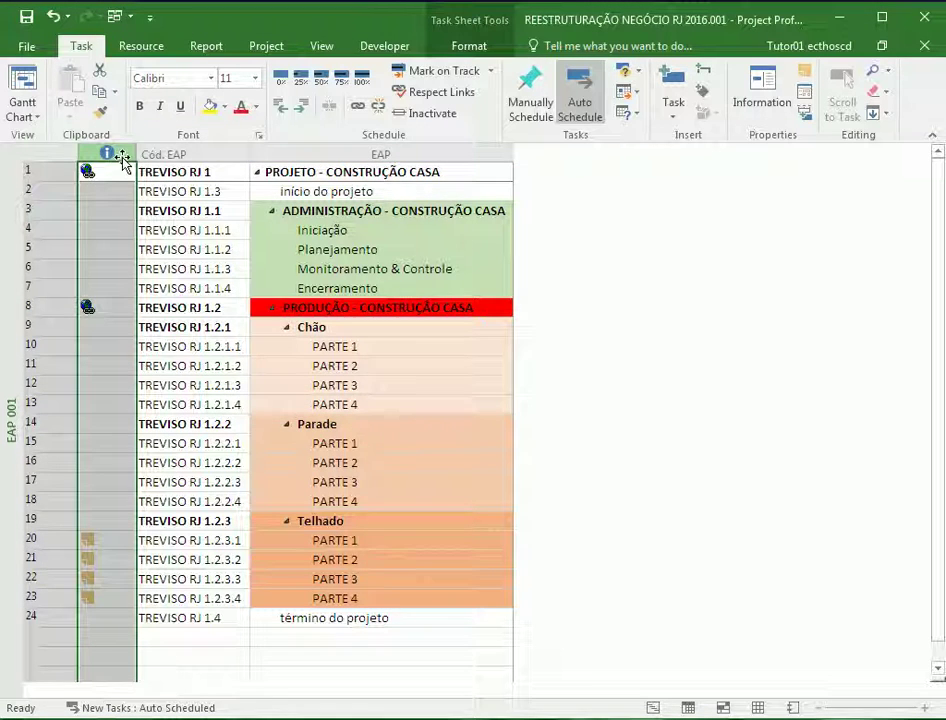
left_click_drag(122, 160, 76, 168)
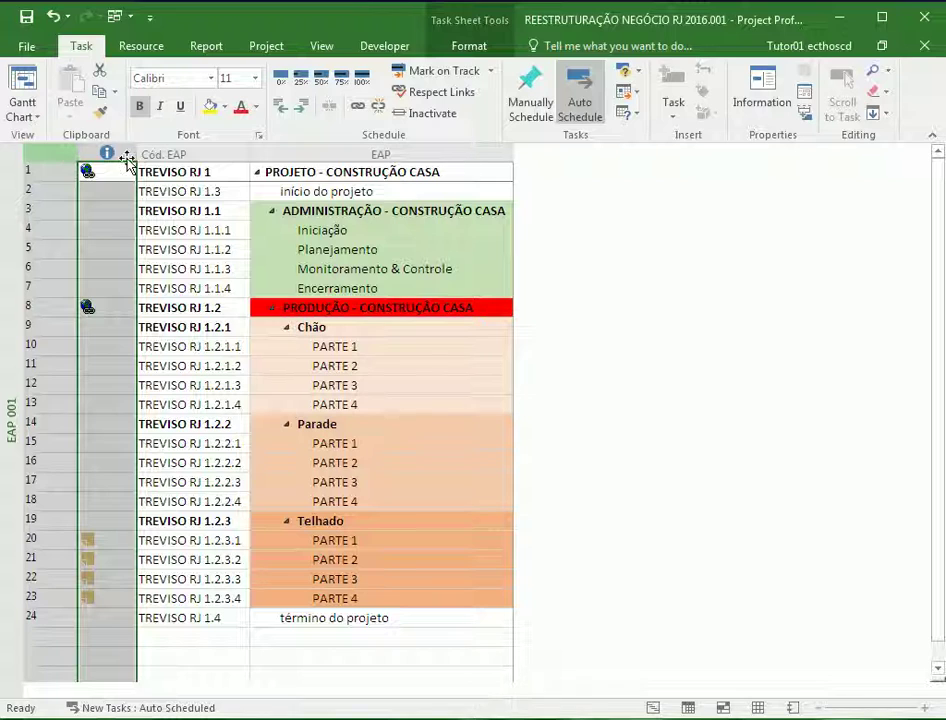
left_click(336, 314)
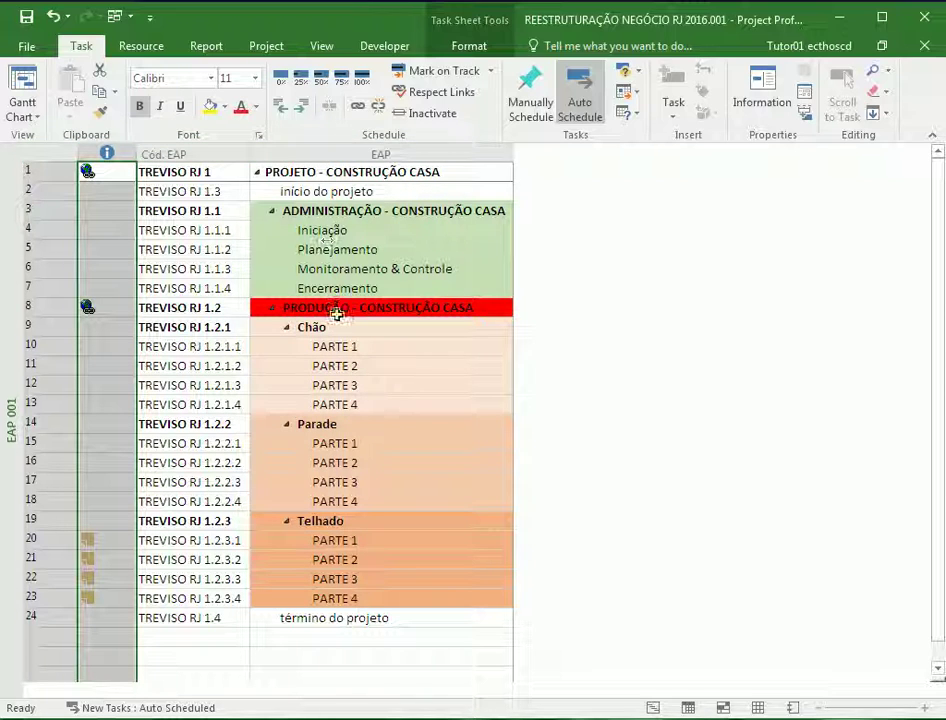
right_click(14, 203)
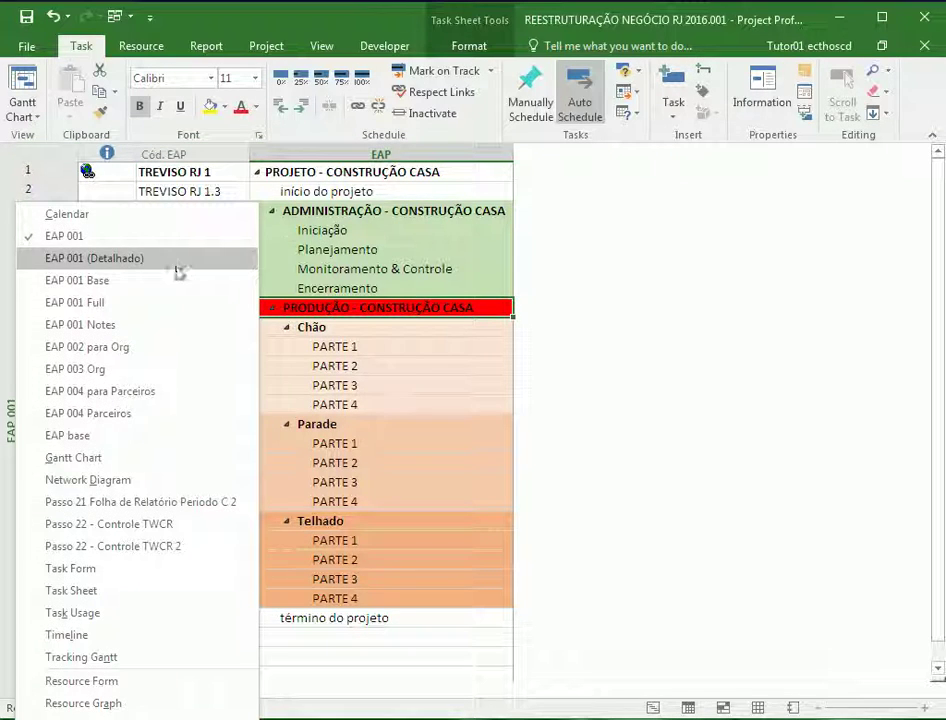
key("Escape")
- Review the field definitions of the EAP 001 (Detalhado) and EAP 001 Base tables without changing them
left_click(321, 46)
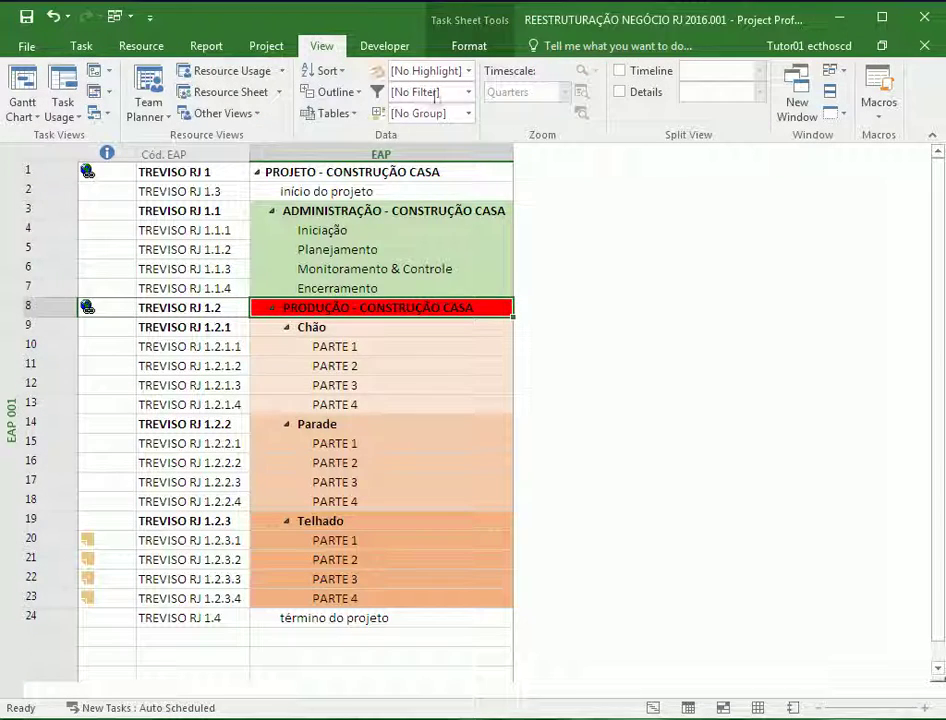
left_click(331, 113)
left_click(362, 513)
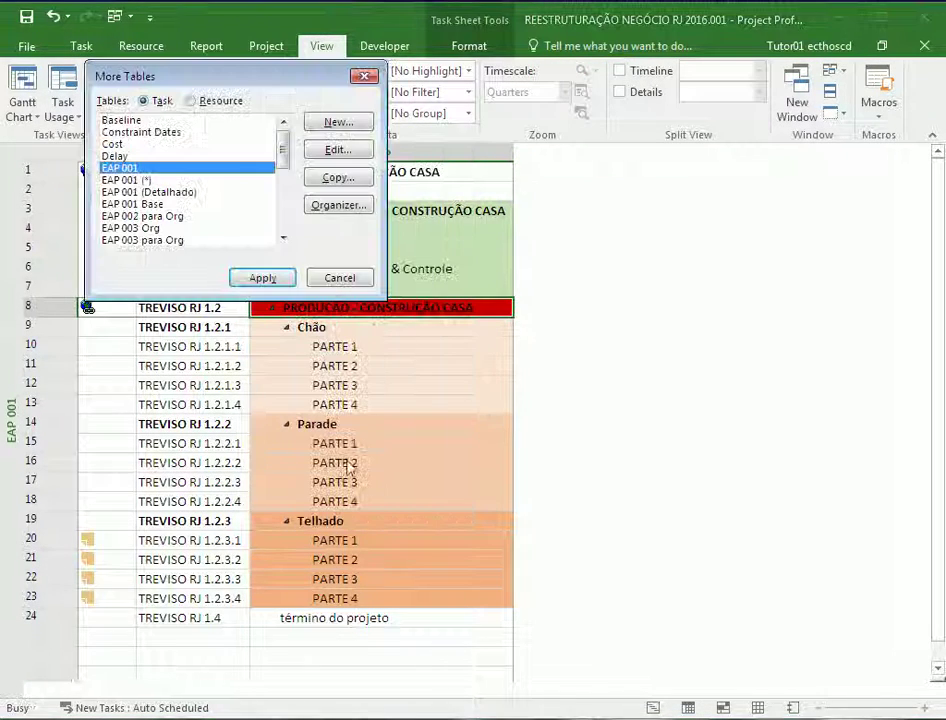
scroll(210, 140, "down", 2)
left_click(217, 146)
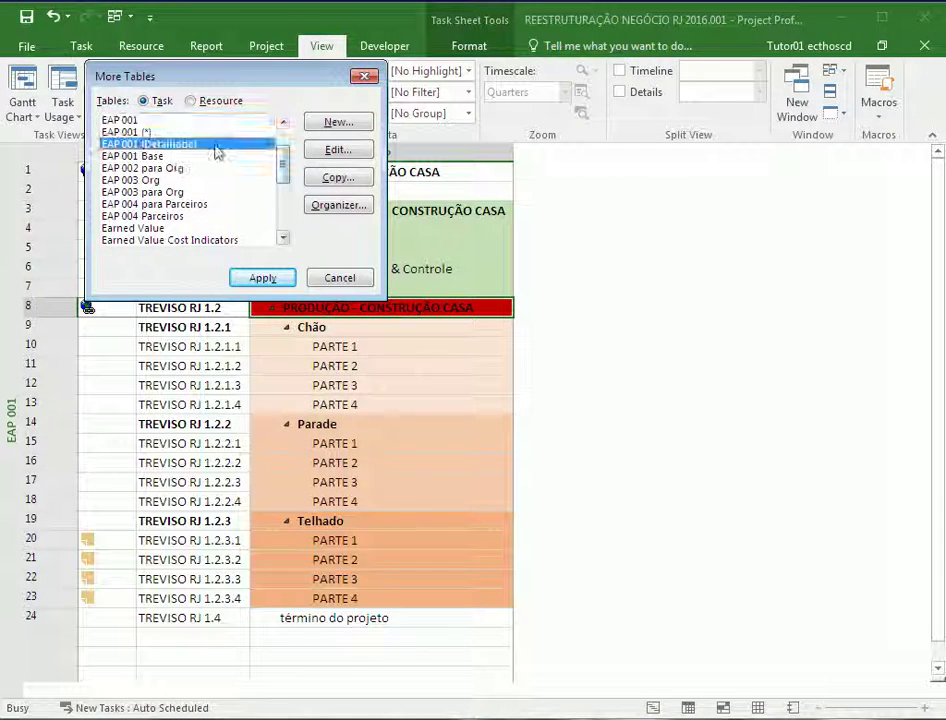
left_click(338, 149)
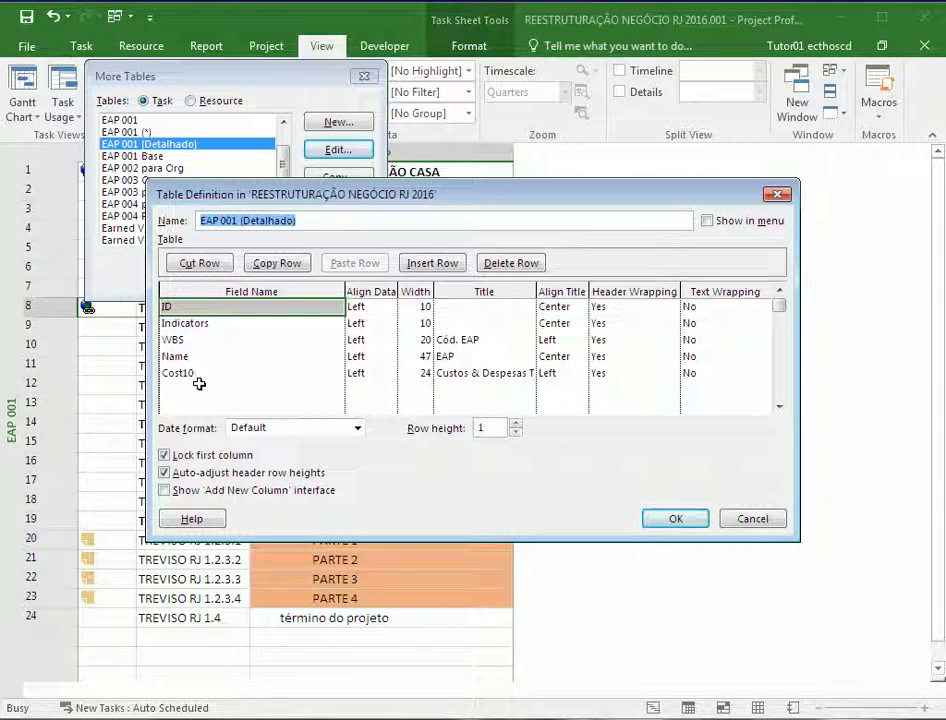
left_click(752, 518)
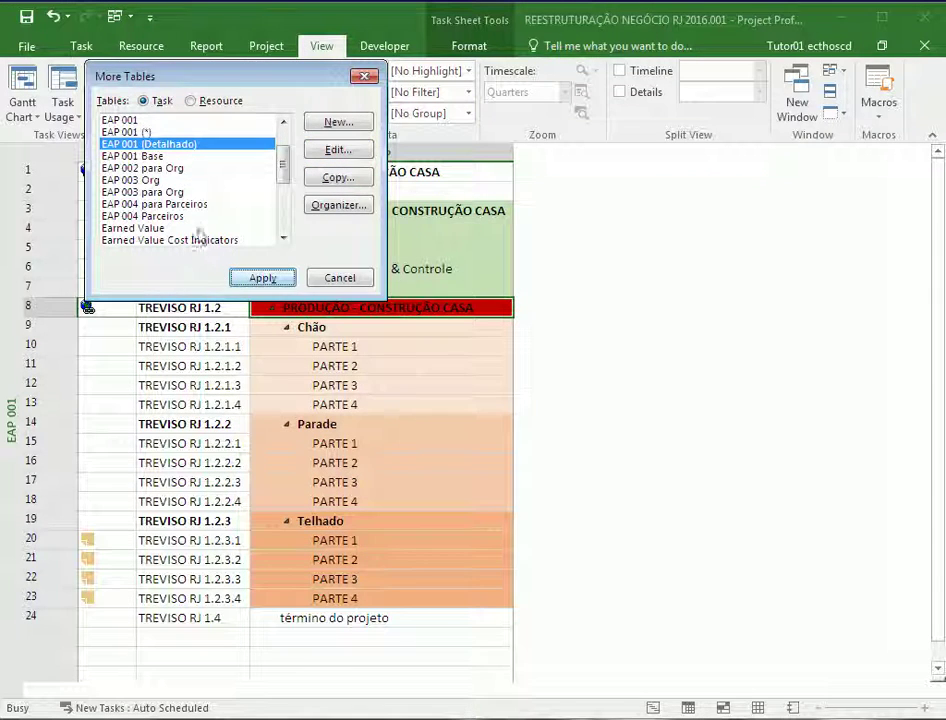
left_click(139, 155)
left_click(338, 149)
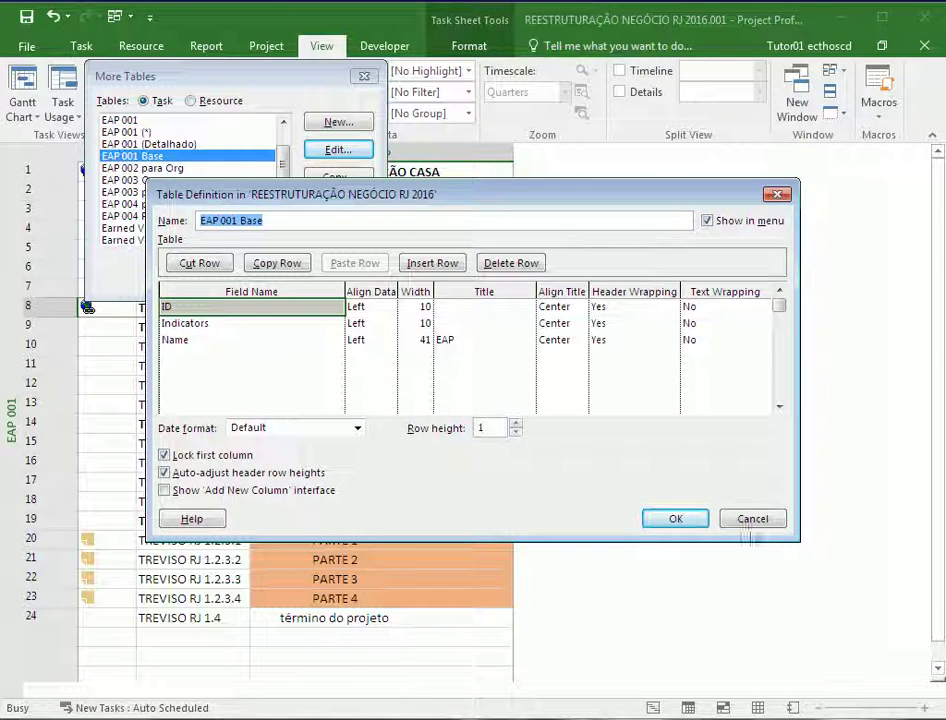
left_click(752, 518)
- Examine the EAP 002 para Org table definition, including the source field behind 1.º Nível Organizacional, and leave it unchanged
left_click(140, 168)
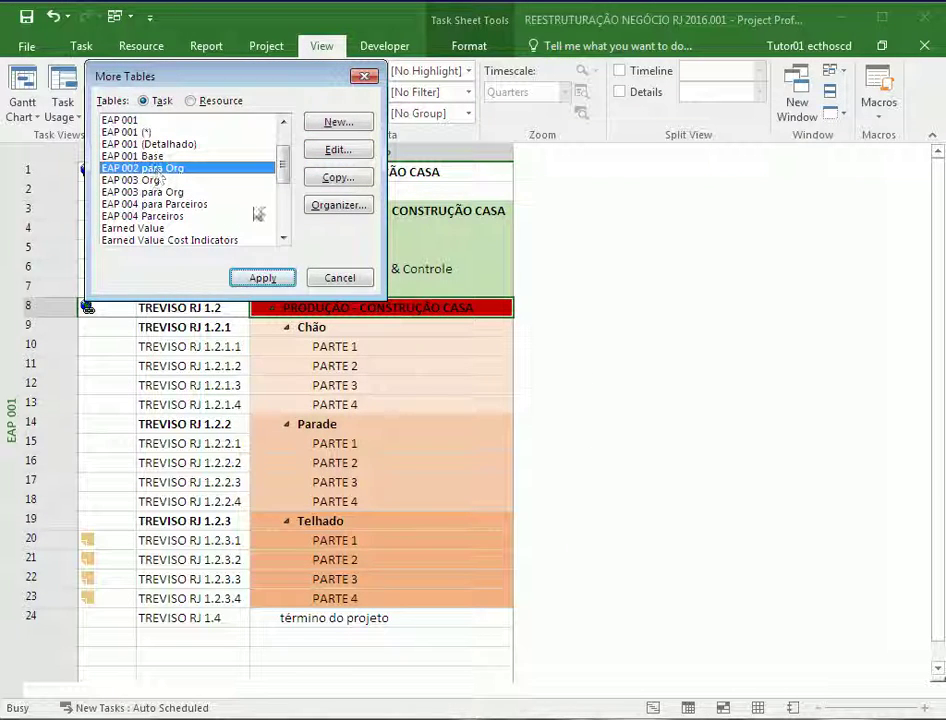
left_click(352, 157)
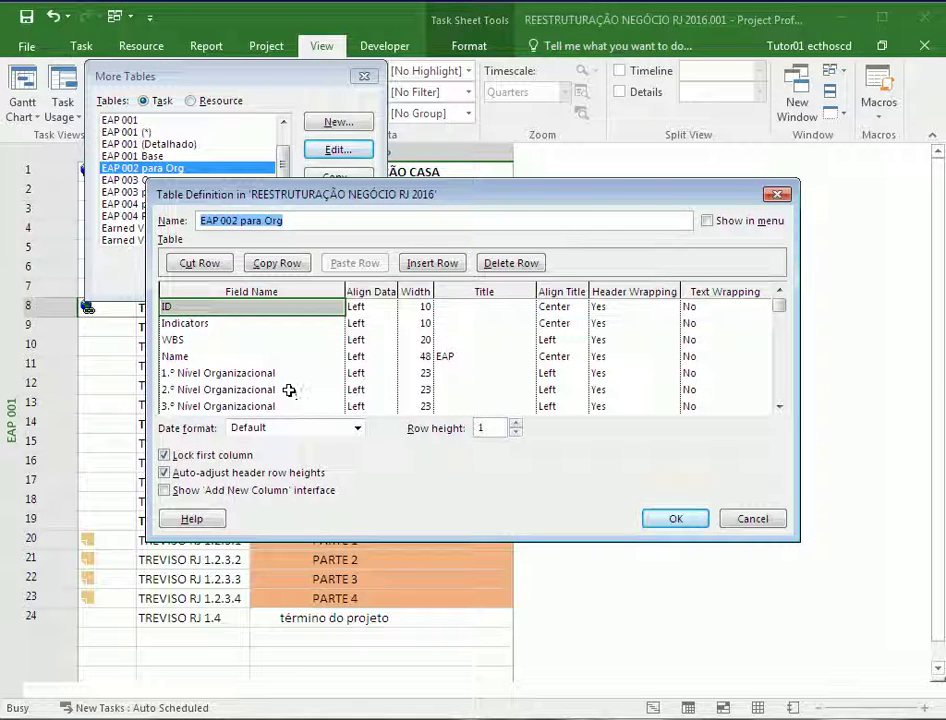
left_click(284, 373)
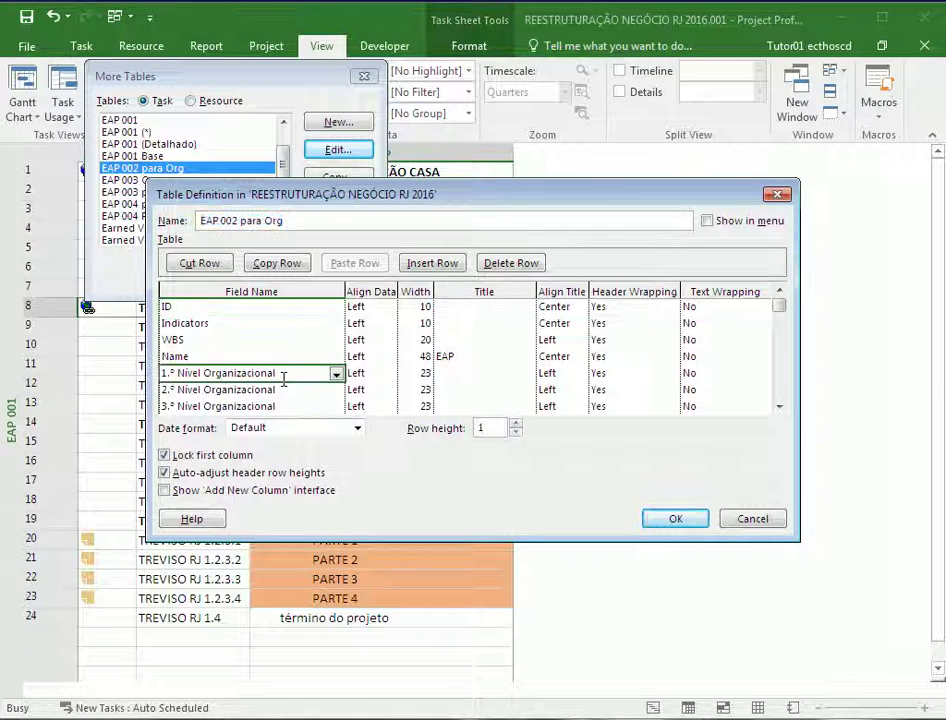
left_click(336, 376)
left_click(336, 376)
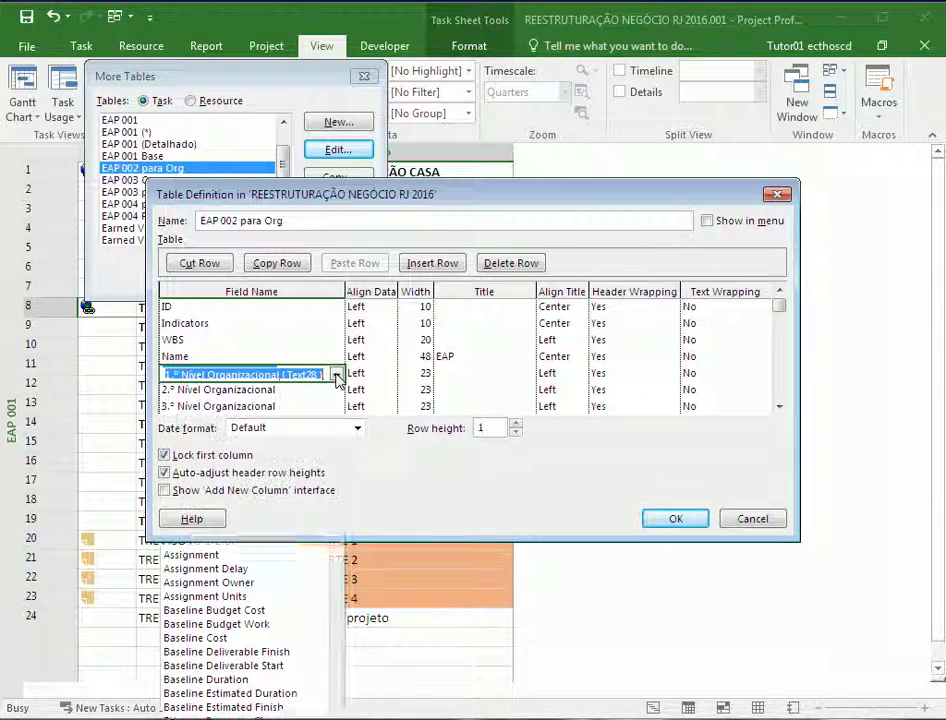
left_click(752, 520)
left_click(240, 277)
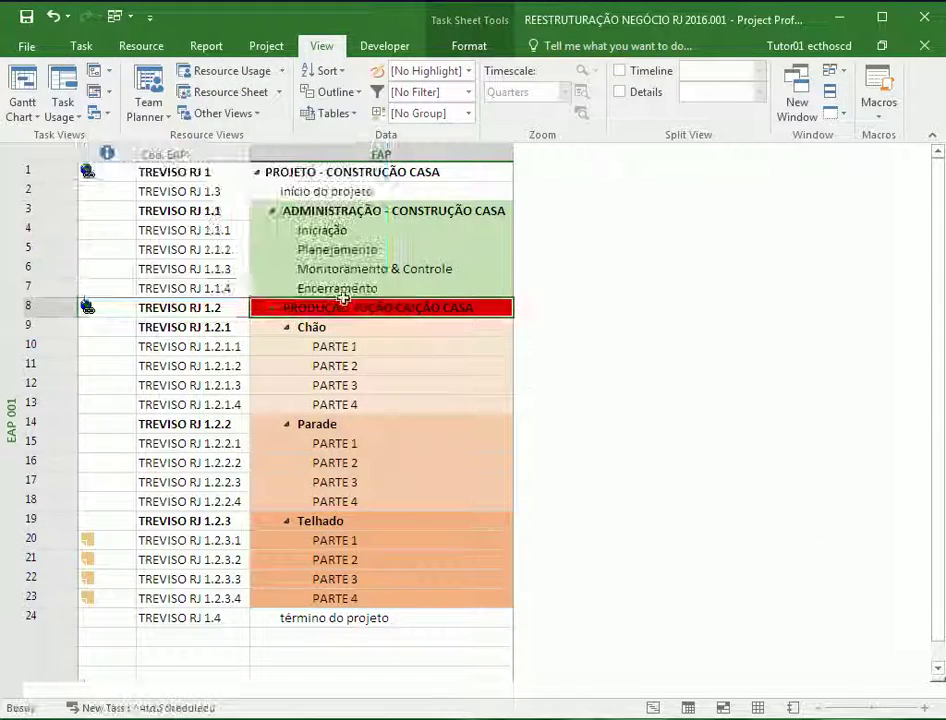
- Switch to the EAP 002 para Org view to look at the three organizational level columns
right_click(16, 201)
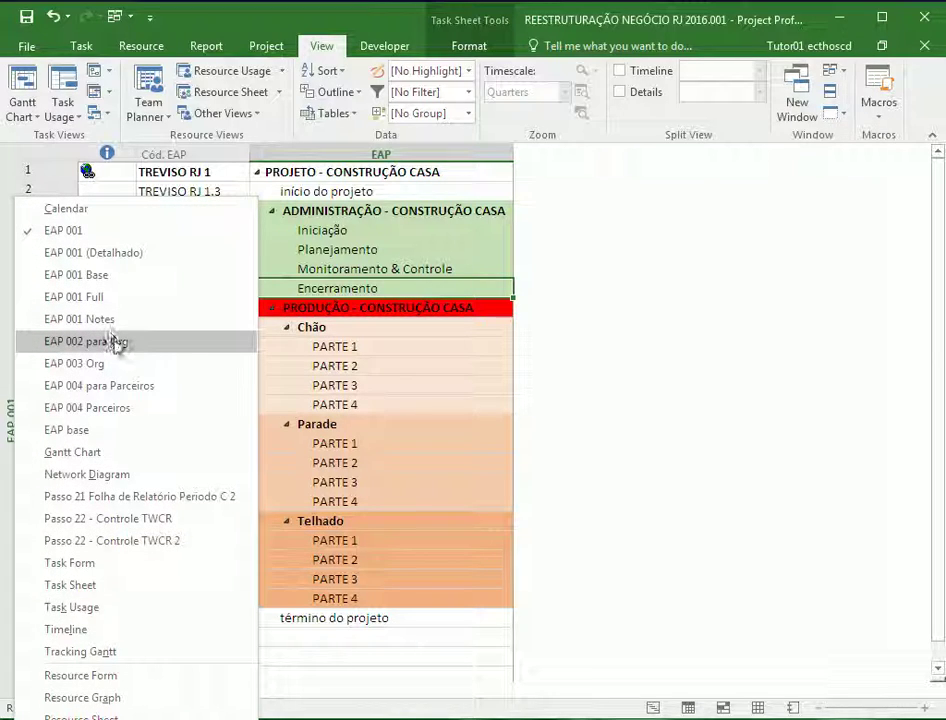
left_click(120, 341)
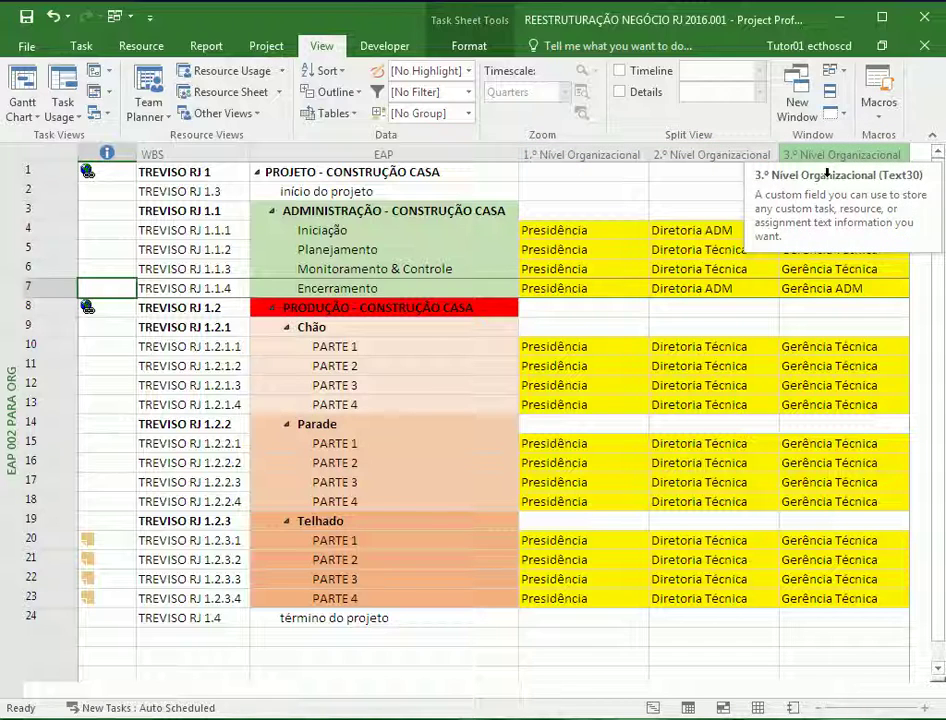
left_click(676, 366)
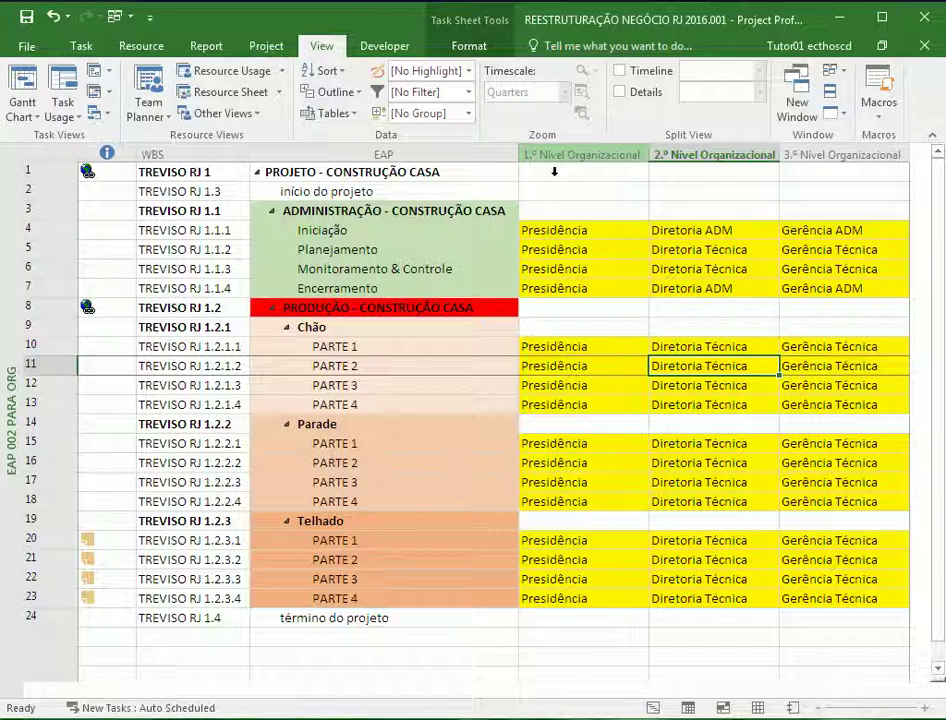
- Insert an Outline Code1 column directly before the 1.º Nível Organizacional column
right_click(553, 172)
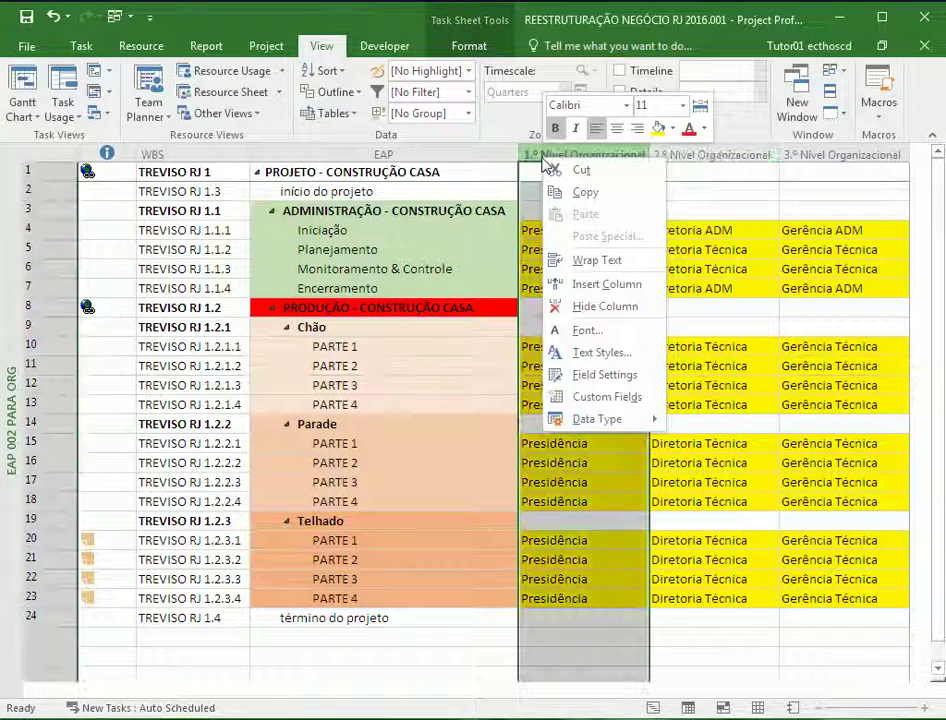
left_click(605, 285)
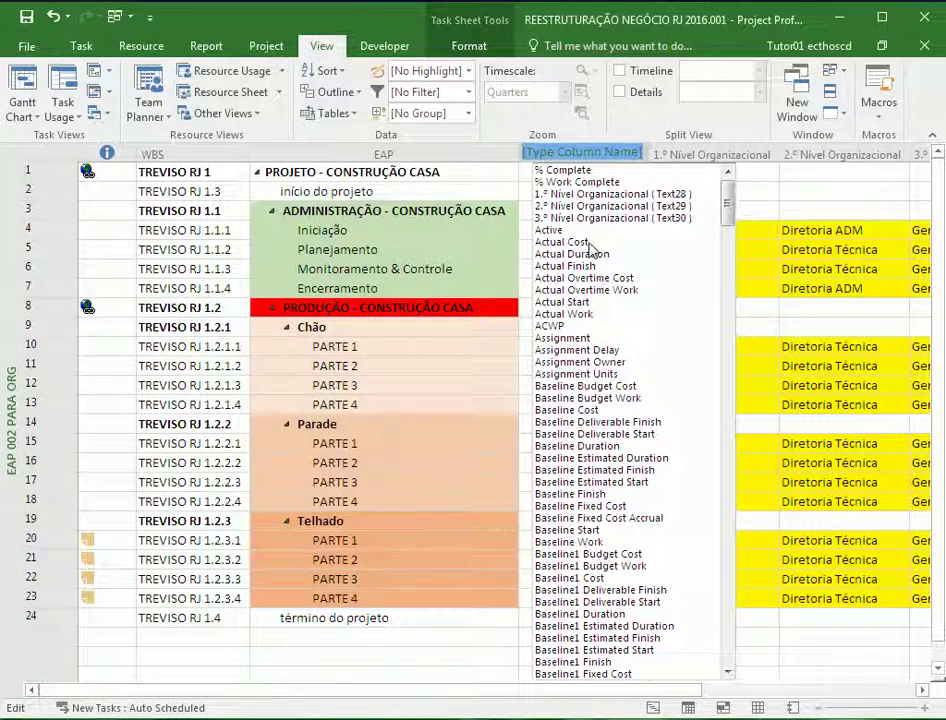
type("oy")
key("BackSpace")
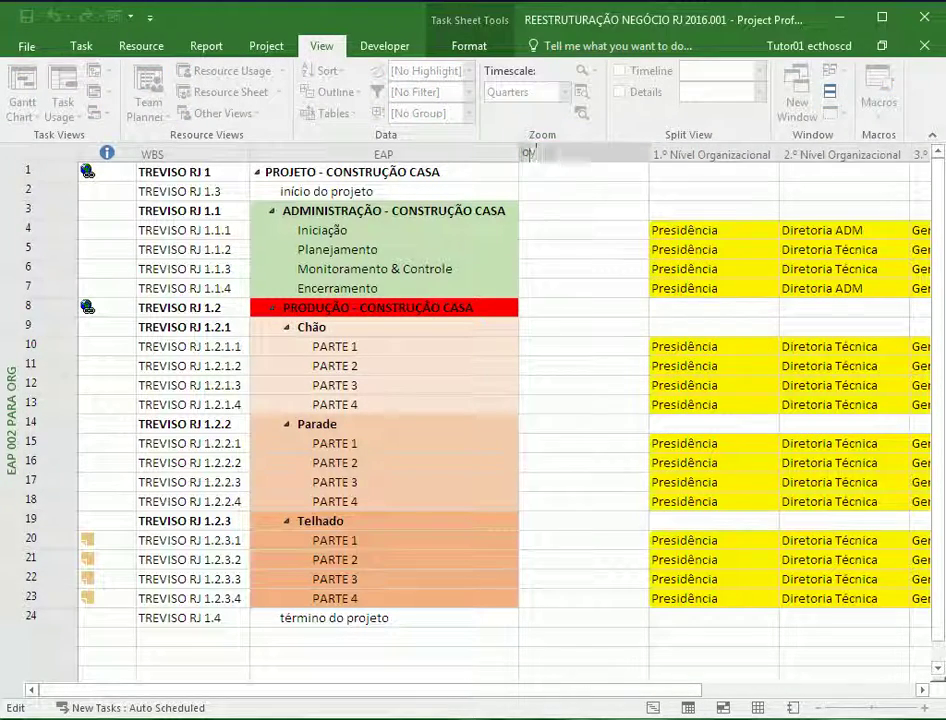
type("ut")
key("Return")
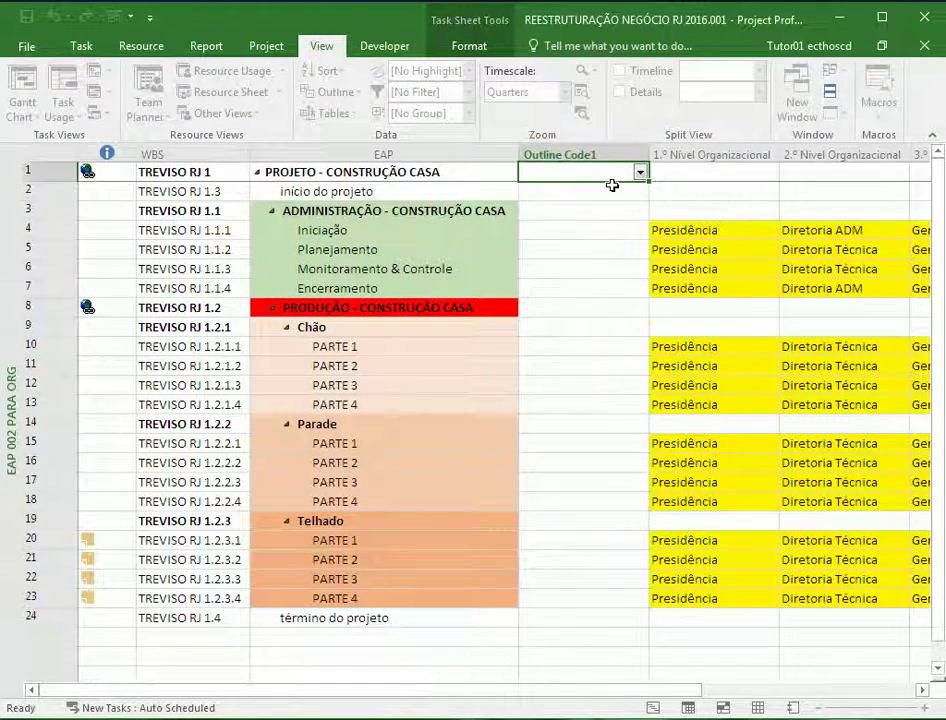
- Open the code mask definition of the lookup table for the Outline Code1 custom field
right_click(612, 155)
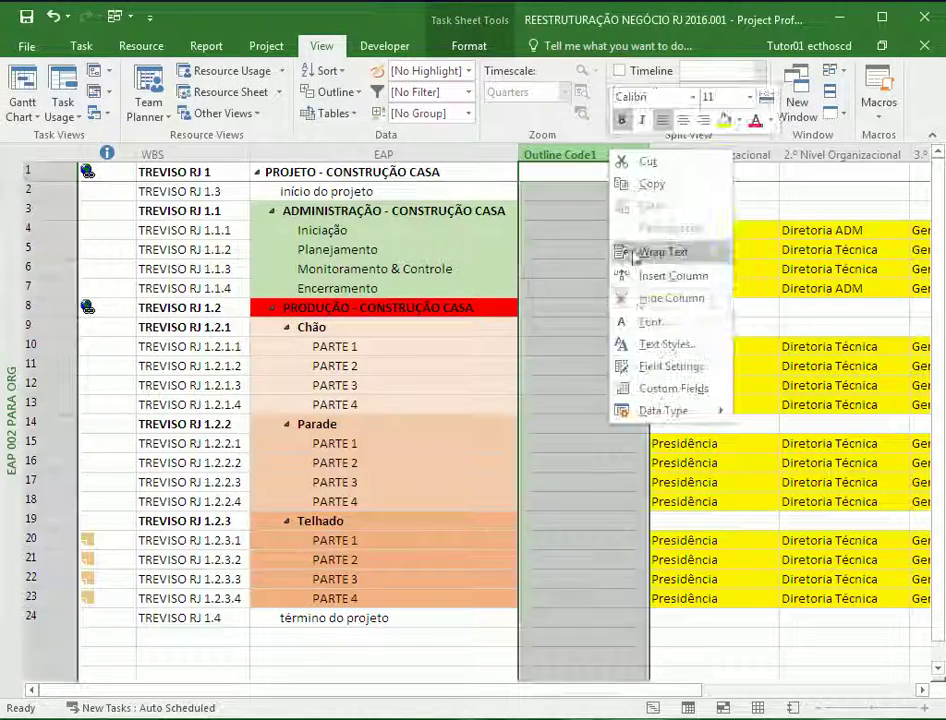
left_click(658, 388)
left_click(398, 391)
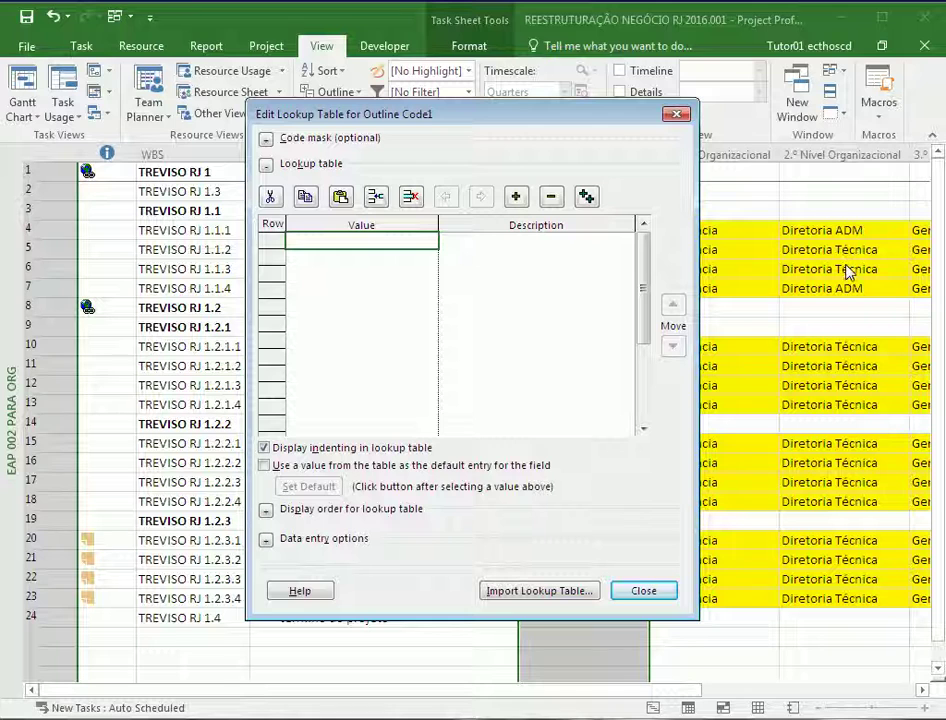
left_click(266, 138)
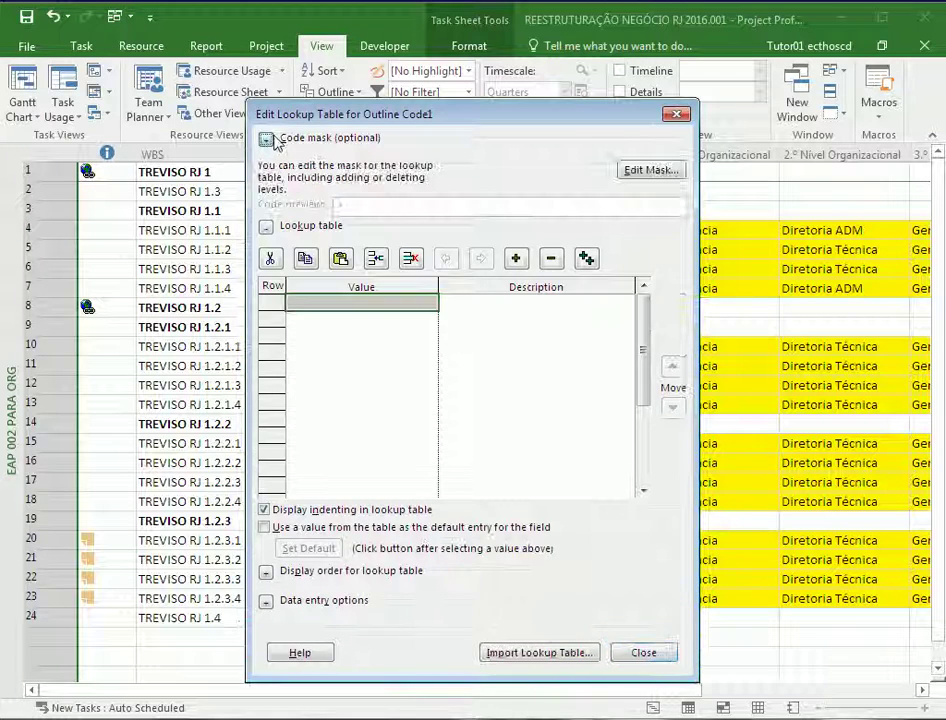
left_click(660, 174)
- Add a second level to the Outline Code1 code mask with the Characters sequence
left_click(513, 340)
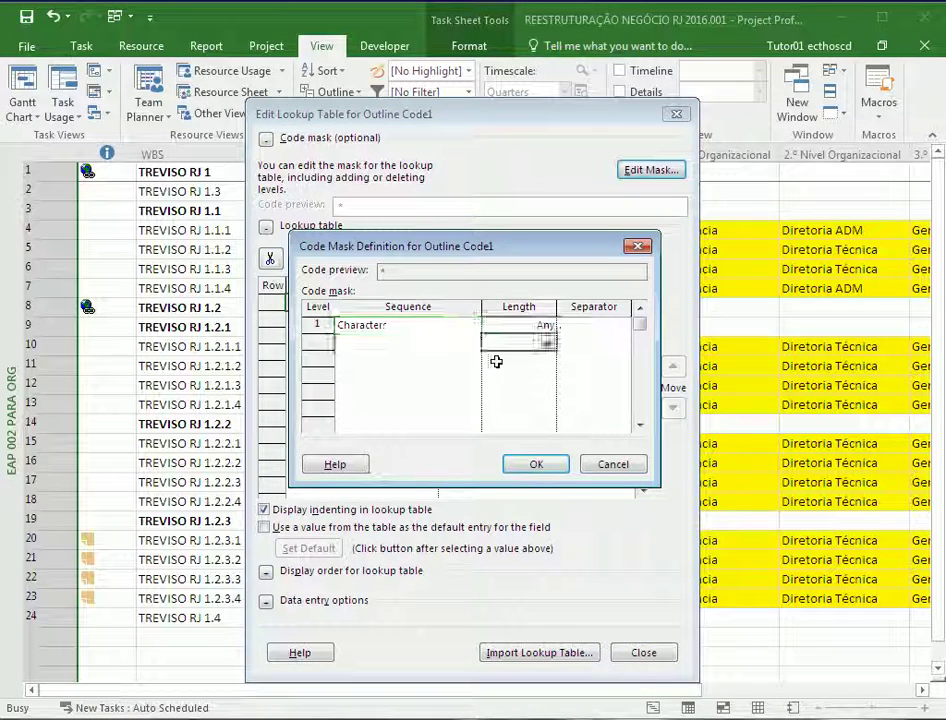
left_click(472, 344)
left_click(472, 344)
left_click(468, 358)
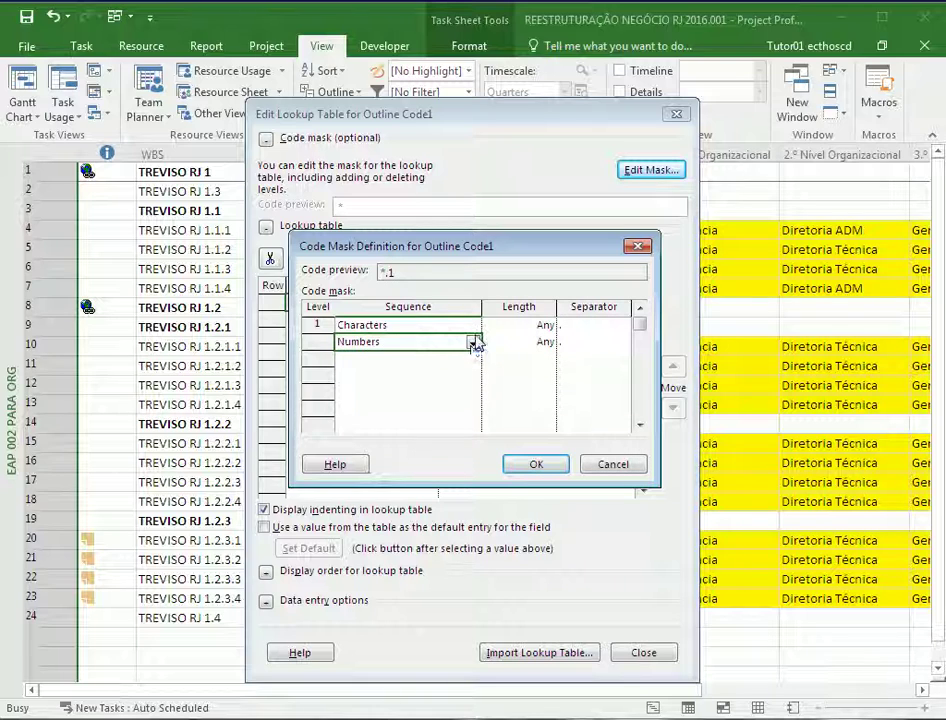
left_click(472, 343)
left_click(461, 400)
- Add a third and a fourth Characters level to the code mask and accept the mask definition
left_click(472, 358)
left_click(472, 358)
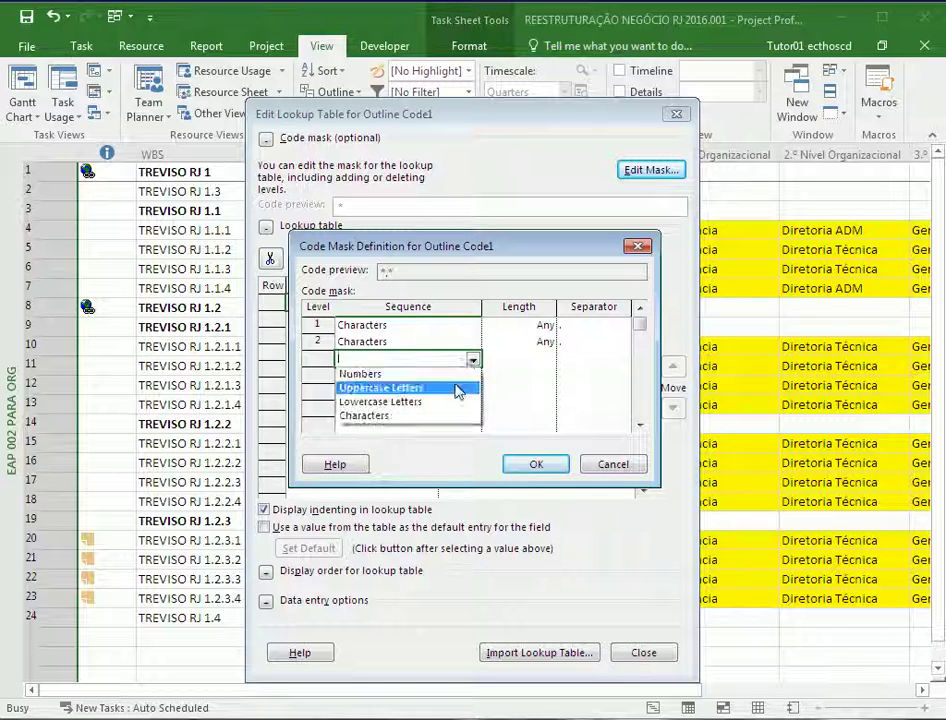
left_click(425, 416)
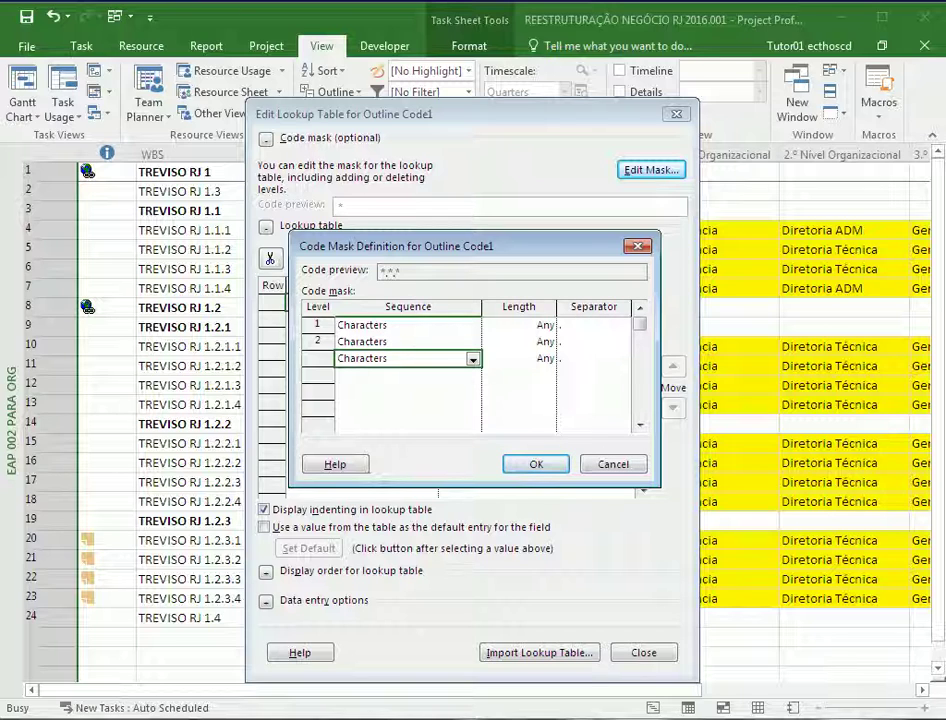
left_click(472, 375)
left_click(472, 375)
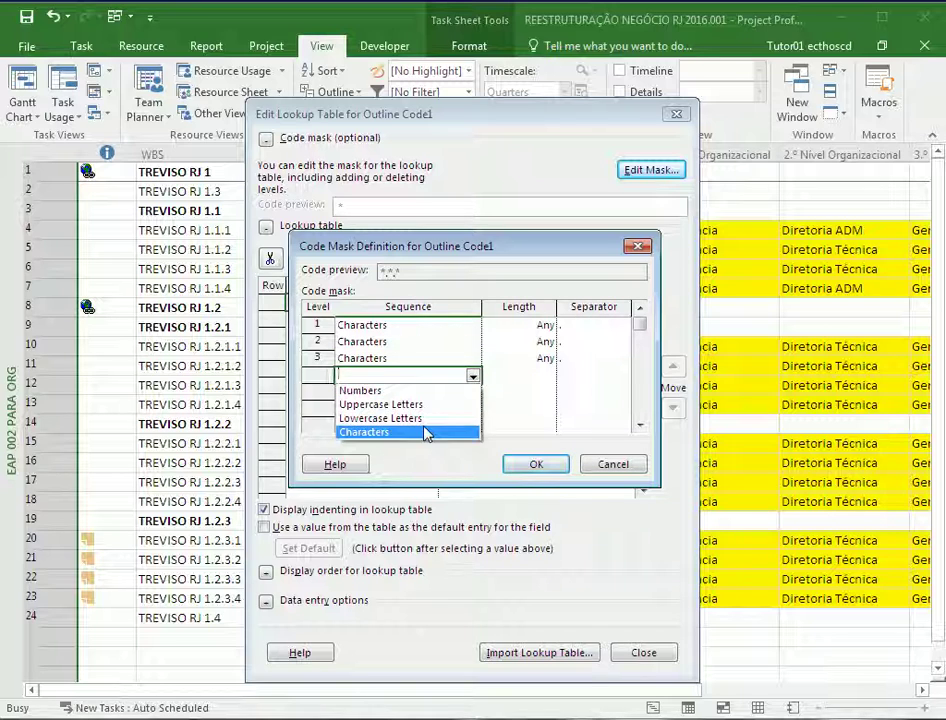
left_click(425, 432)
left_click(535, 463)
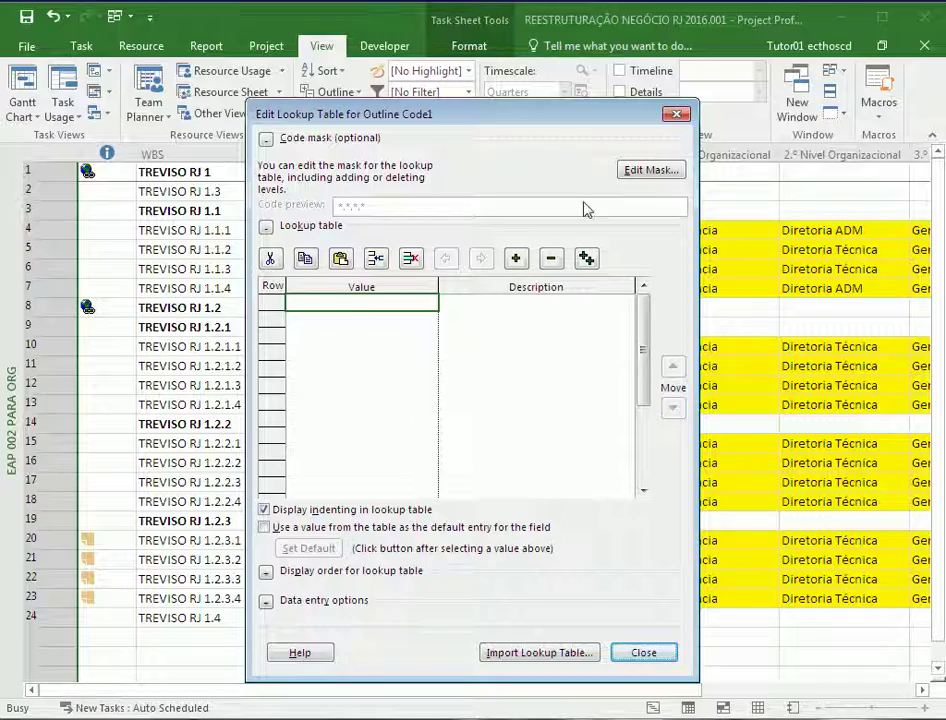
- Enter Presidência, Diretoria ADM and Diretoria Técnica as Outline Code1 lookup values, and close the lookup table and custom field settings
left_click_drag(586, 112, 545, 88)
type("Pre")
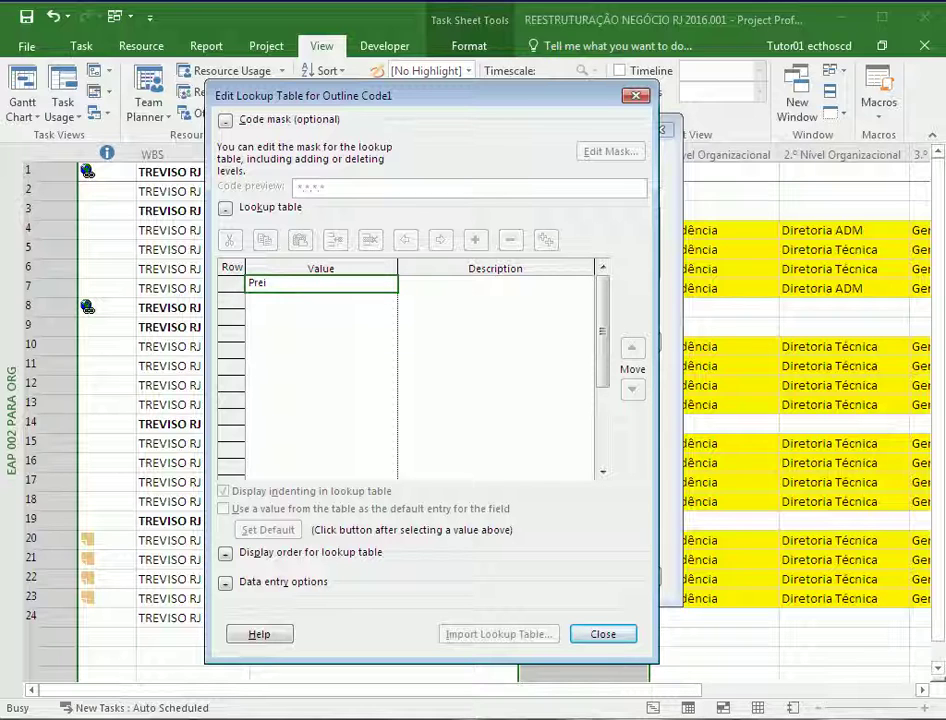
type("sidência")
key("Return")
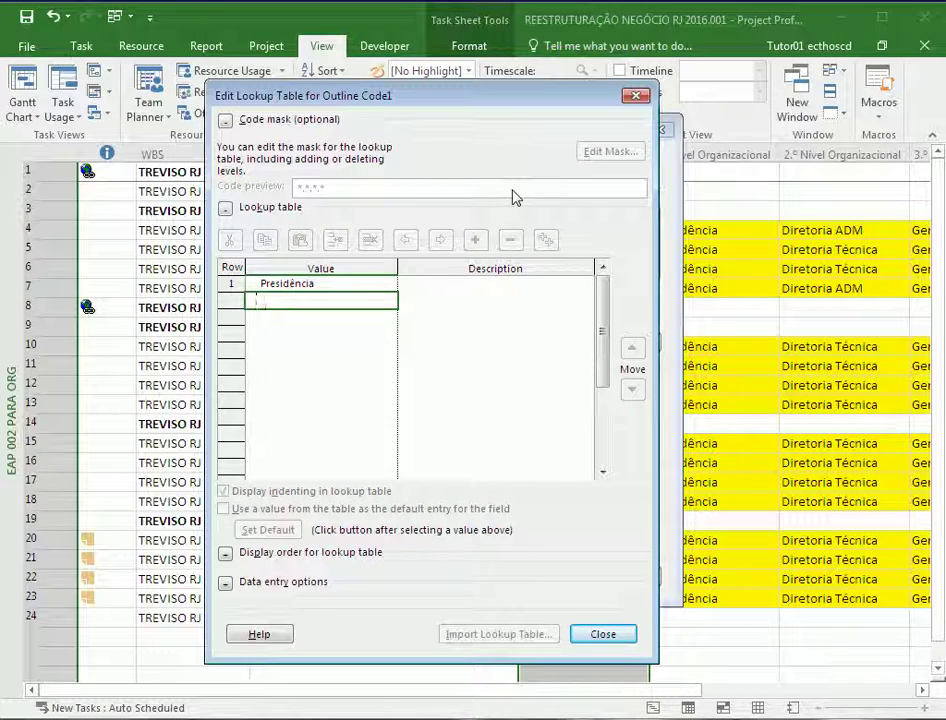
type("Diretoria ADM")
key("Return")
type("Di")
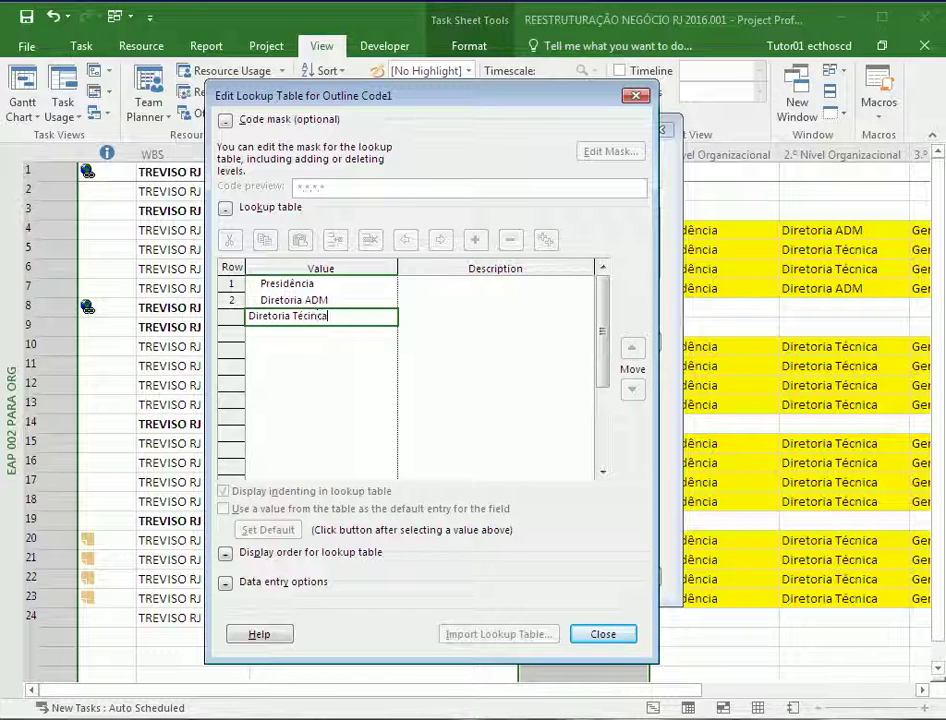
type("retoria Técnica")
key("Return")
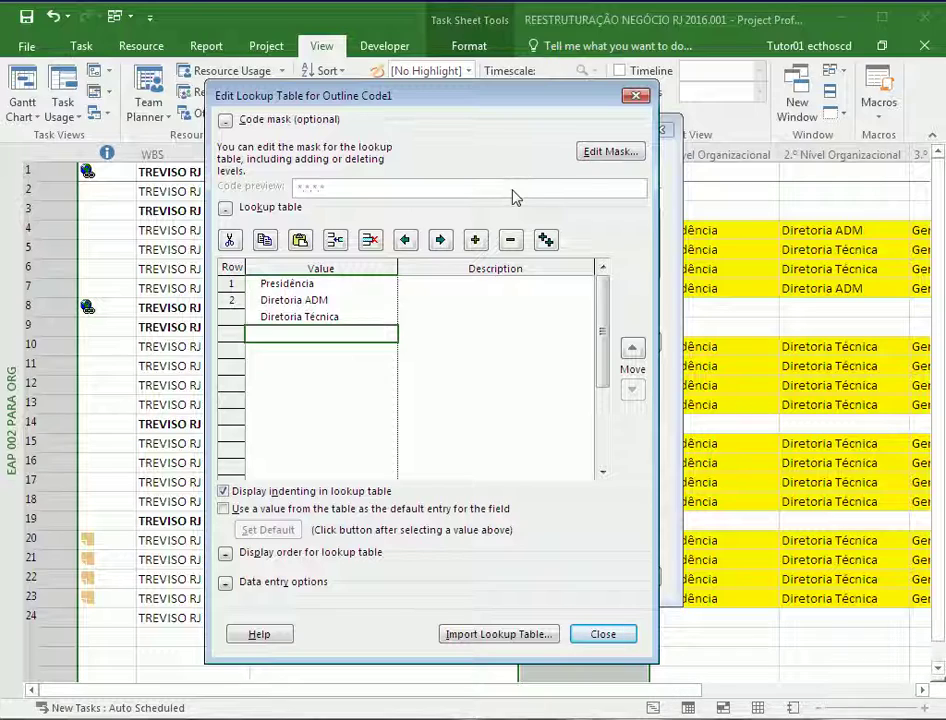
left_click(603, 634)
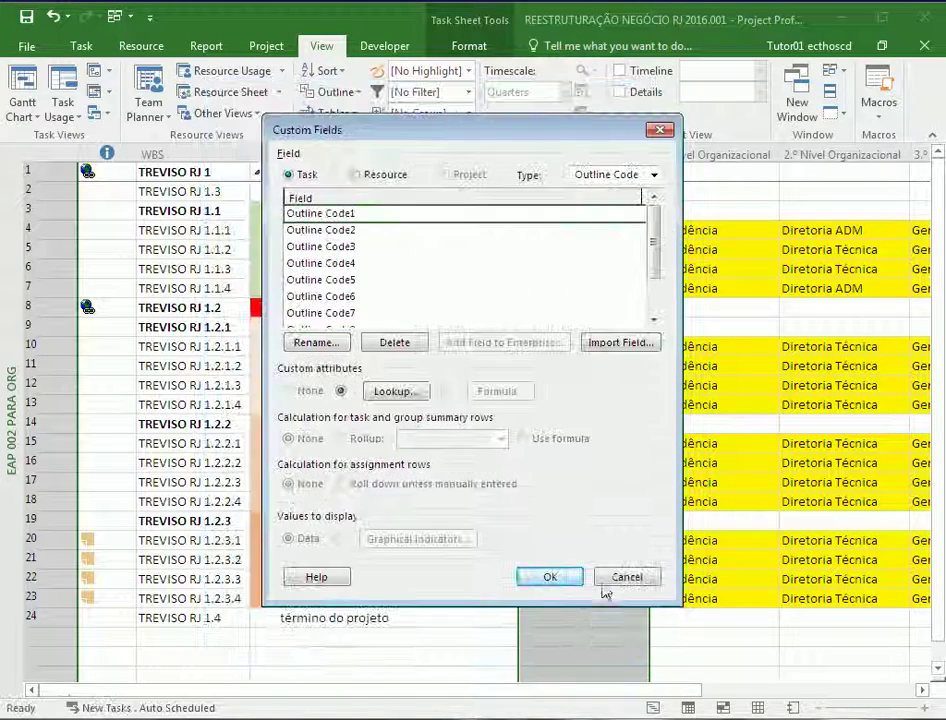
left_click(612, 579)
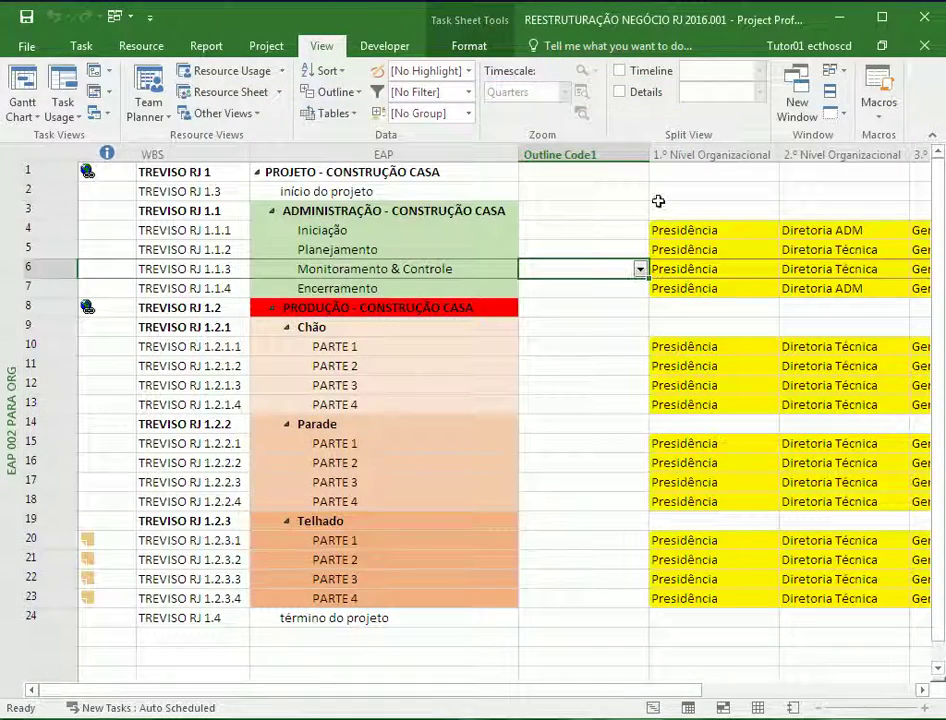
- Review the organizational level columns beside Outline Code1 for the Iniciação task
key("Up")
key("Up")
key("Up")
key("Up")
key("Down")
key("Down")
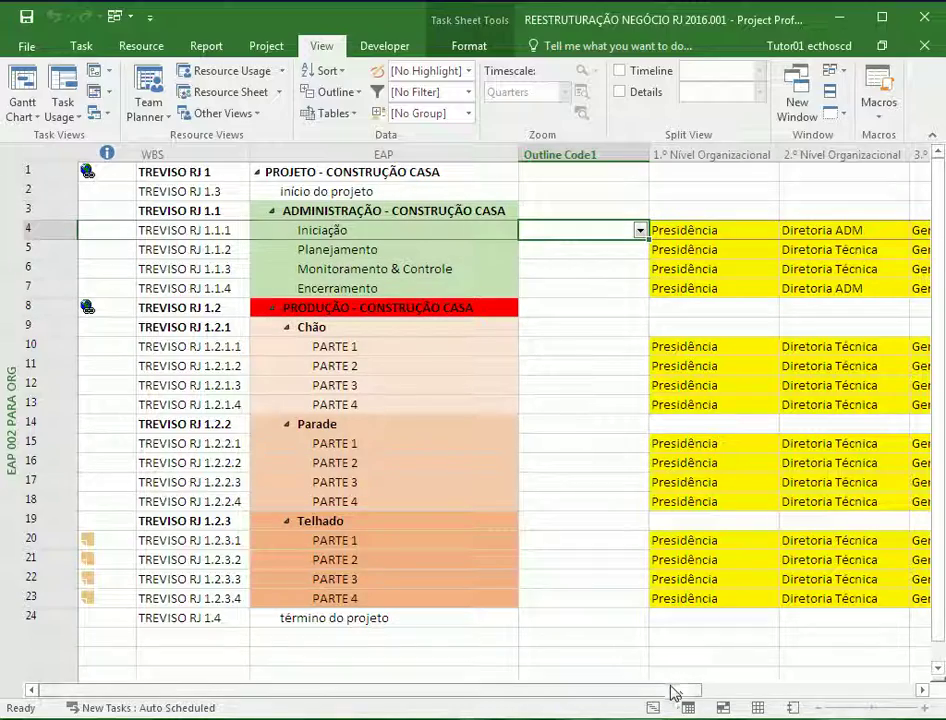
left_click(840, 690)
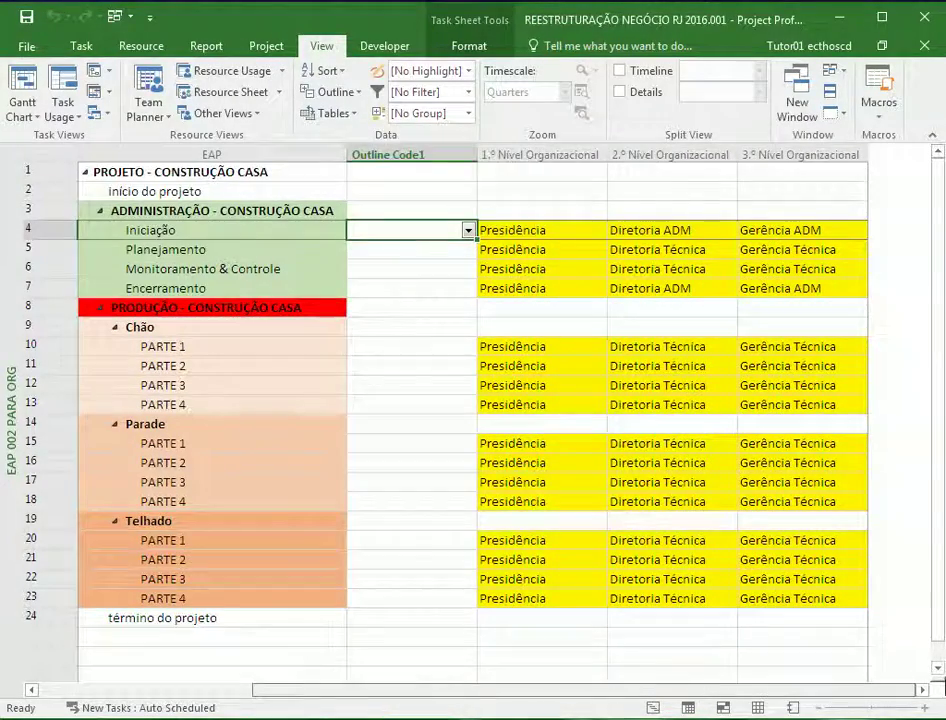
scroll(623, 553, "left", 1)
- Reopen the Outline Code1 lookup table and indent Diretoria ADM and Diretoria Técnica one level beneath Presidência
left_click(600, 155)
right_click(600, 155)
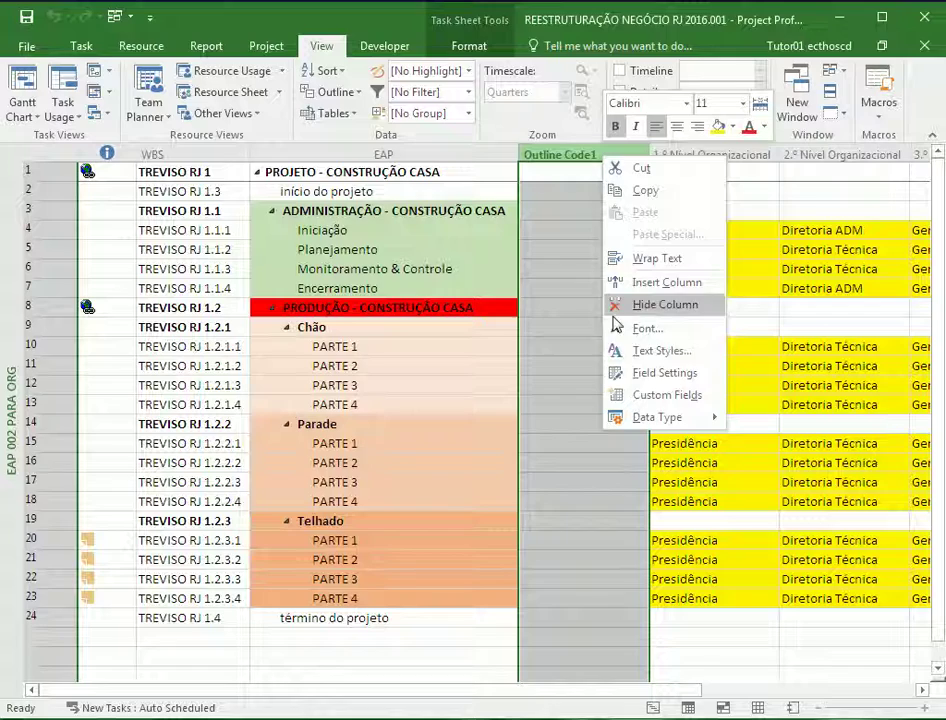
left_click(631, 394)
left_click(393, 391)
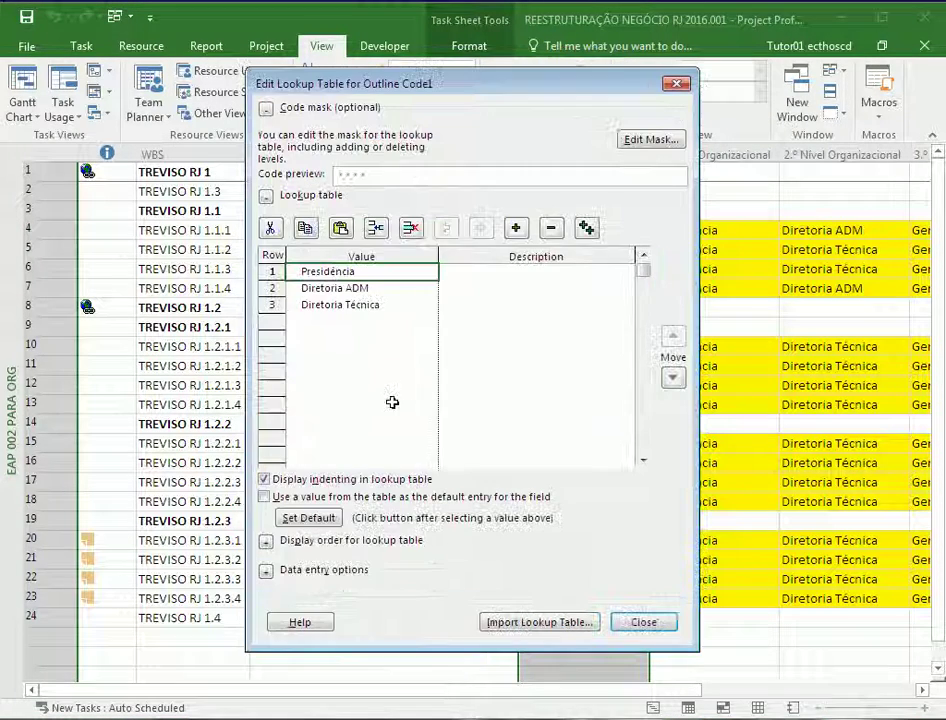
left_click(360, 306)
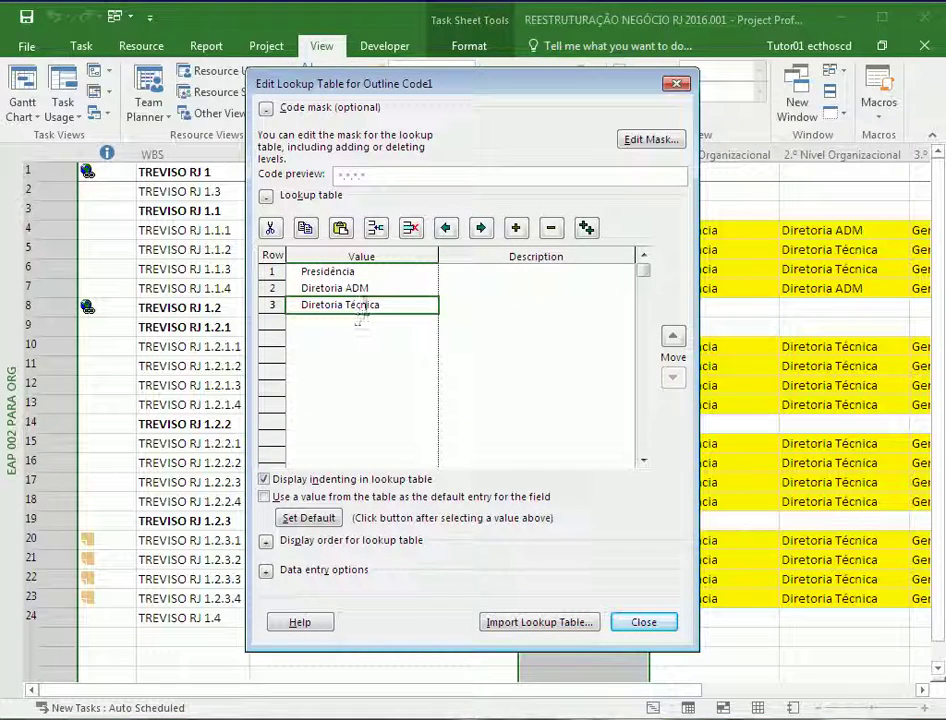
left_click(371, 308)
left_click(481, 228)
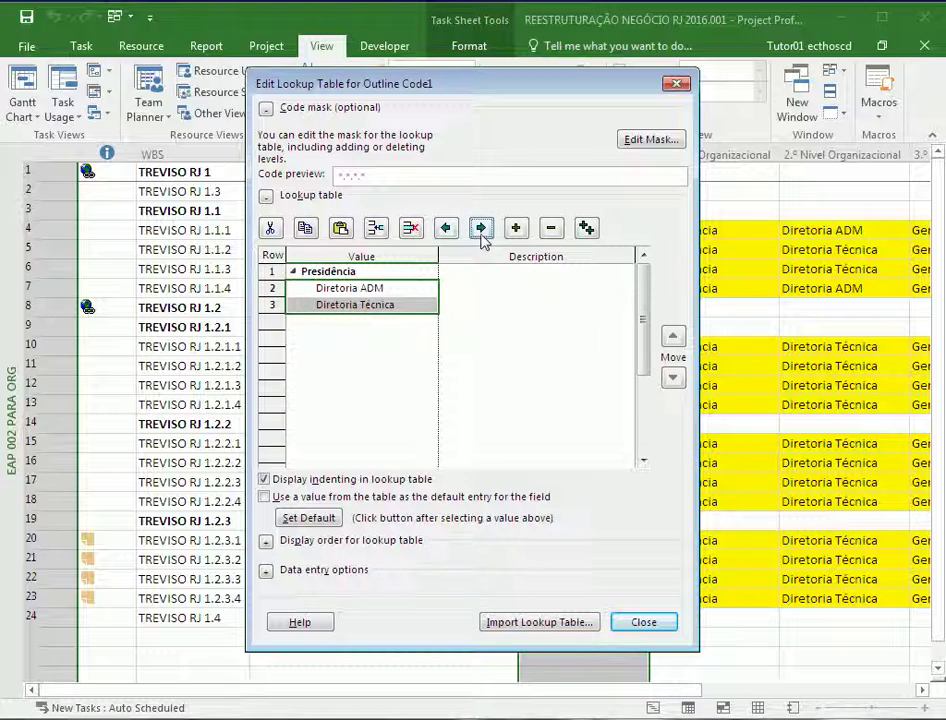
- Insert a Gerência ADM value above Diretoria Técnica and indent it beneath Diretoria ADM
left_click(379, 312)
key("Insert")
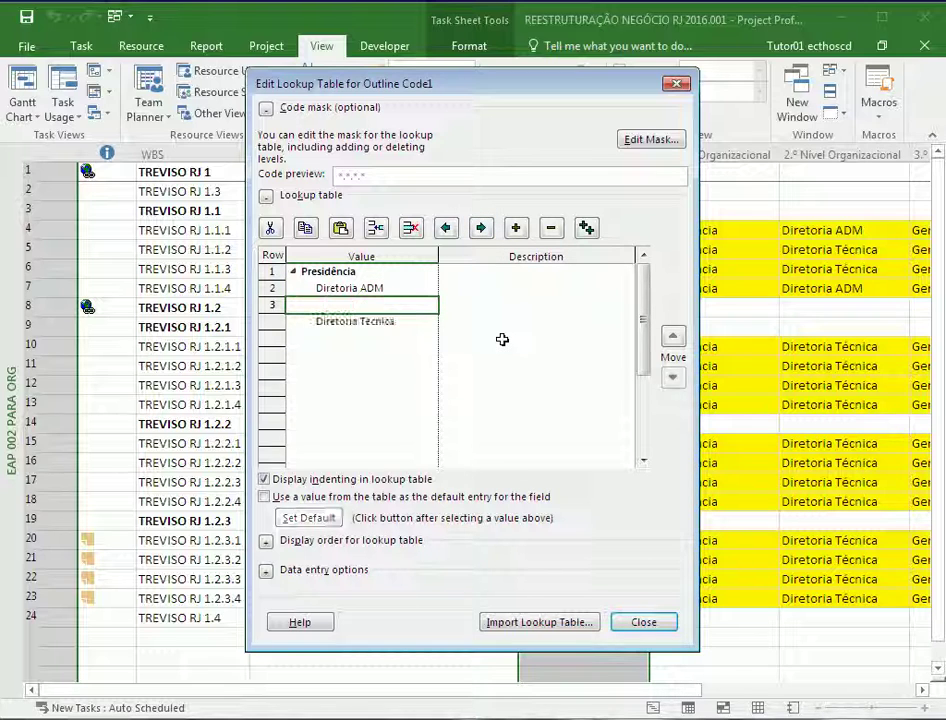
type("Ger")
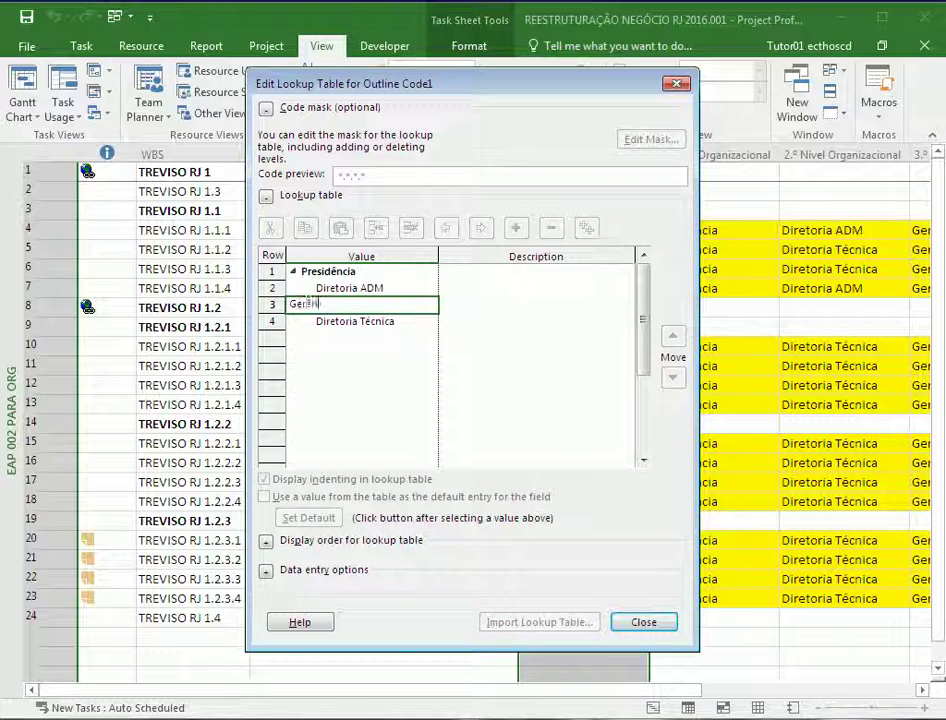
type("ência ADm")
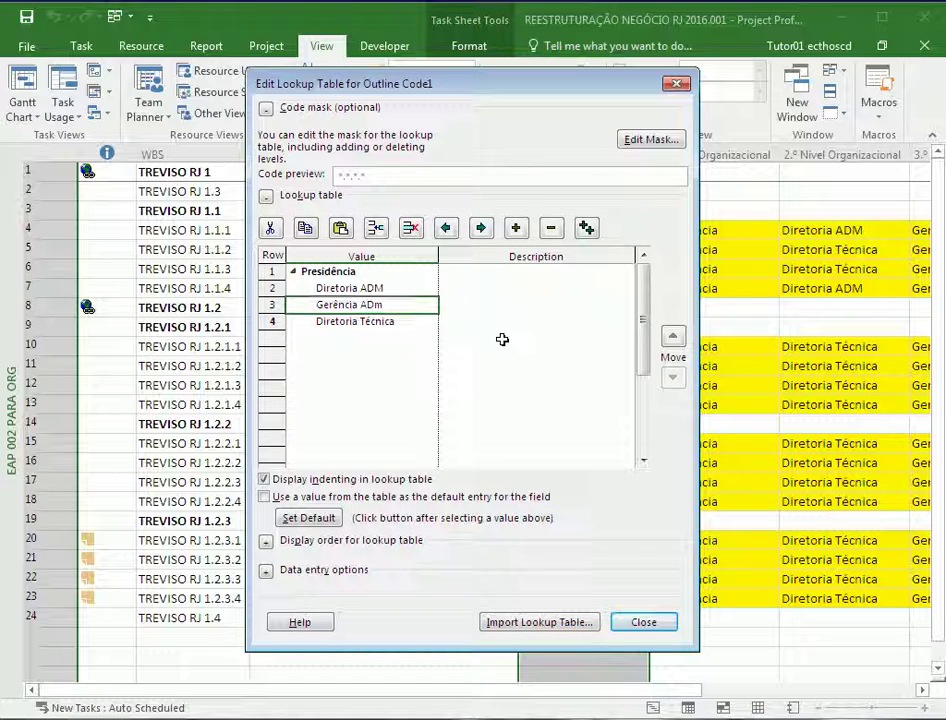
key("BackSpace")
type("M")
left_click(358, 322)
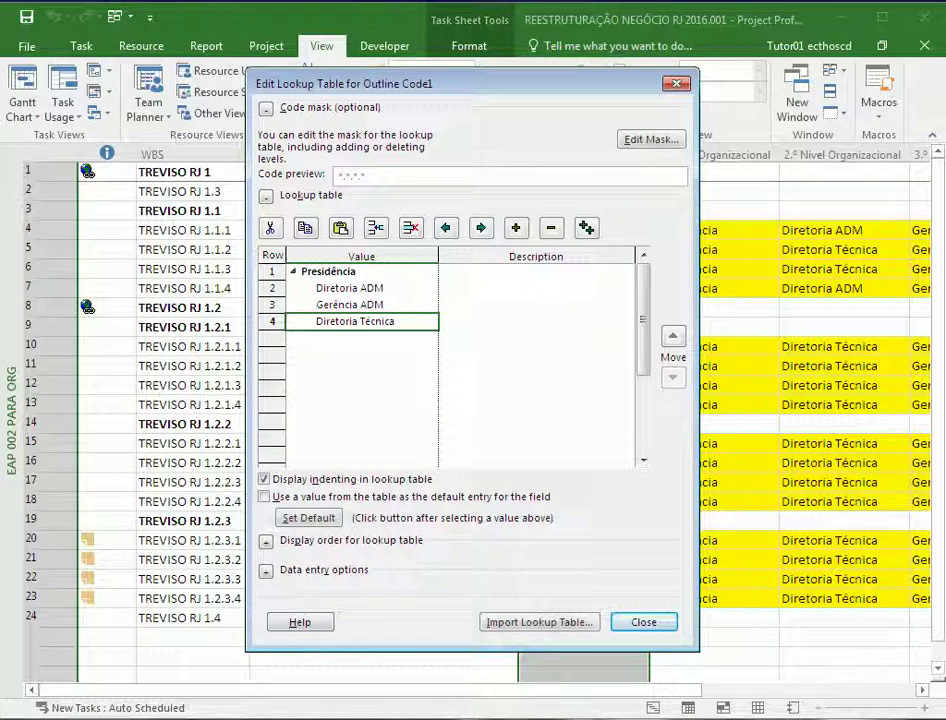
left_click(480, 232)
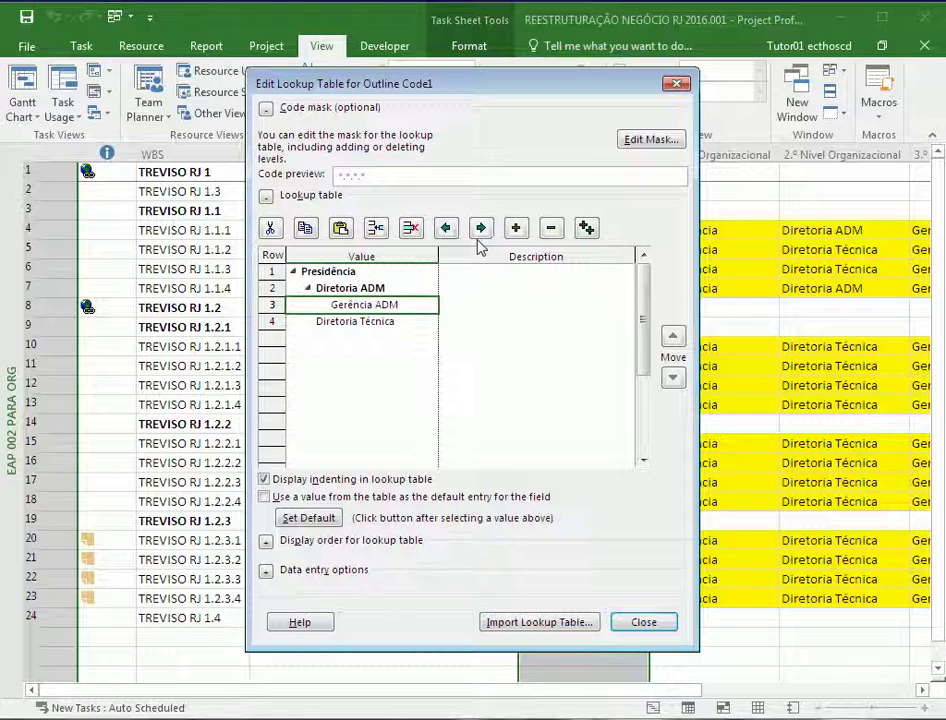
- Add a Gerência Técnica value indented beneath Diretoria Técnica, and accept the lookup table and custom field settings
left_click(383, 340)
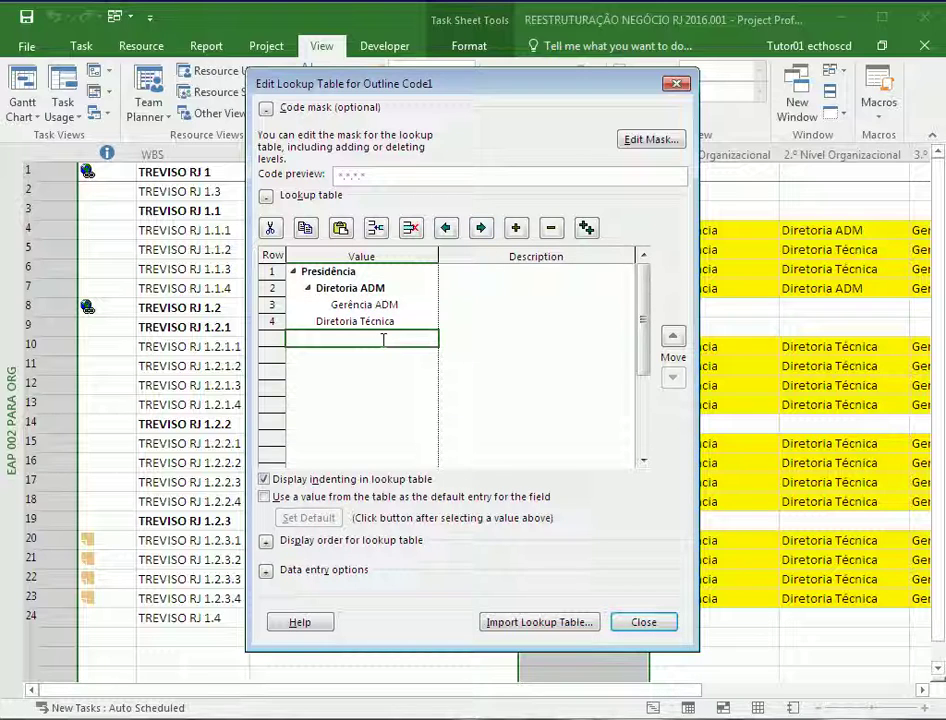
left_click(382, 340)
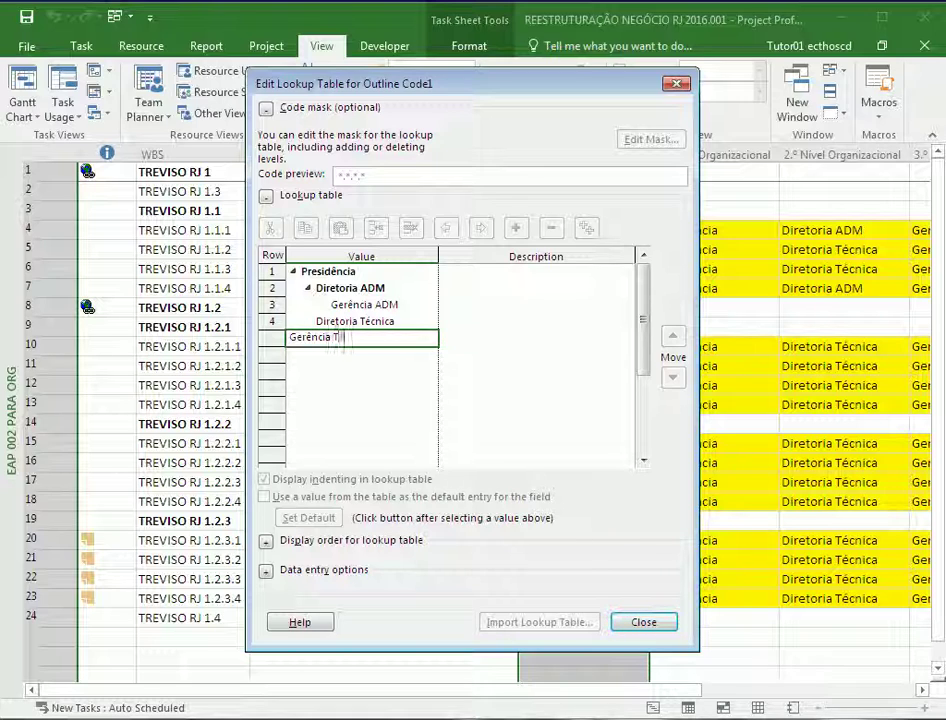
key("Return")
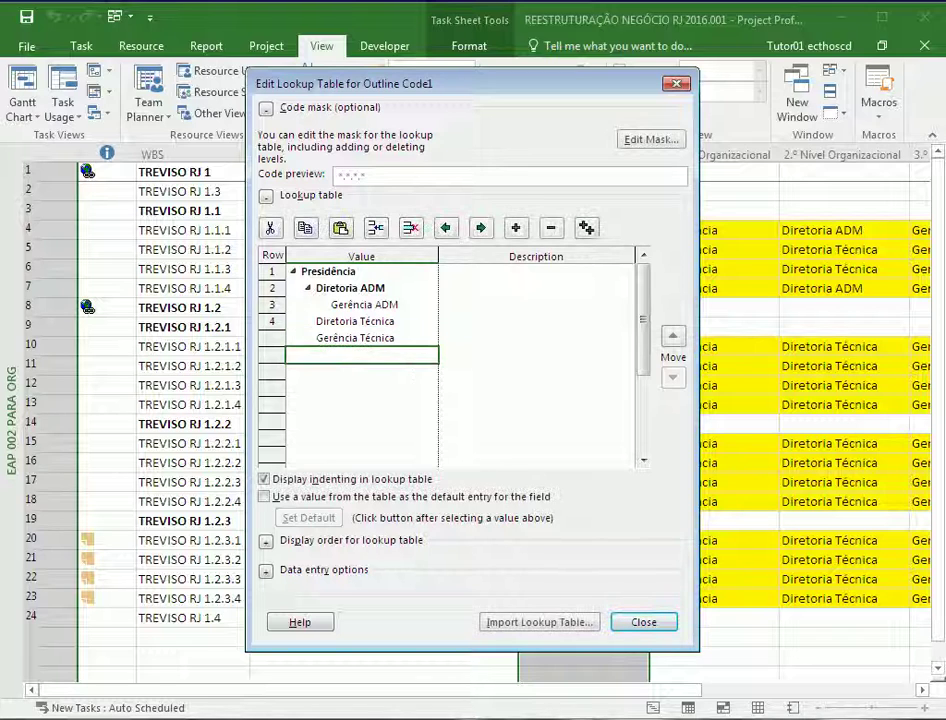
left_click(420, 342)
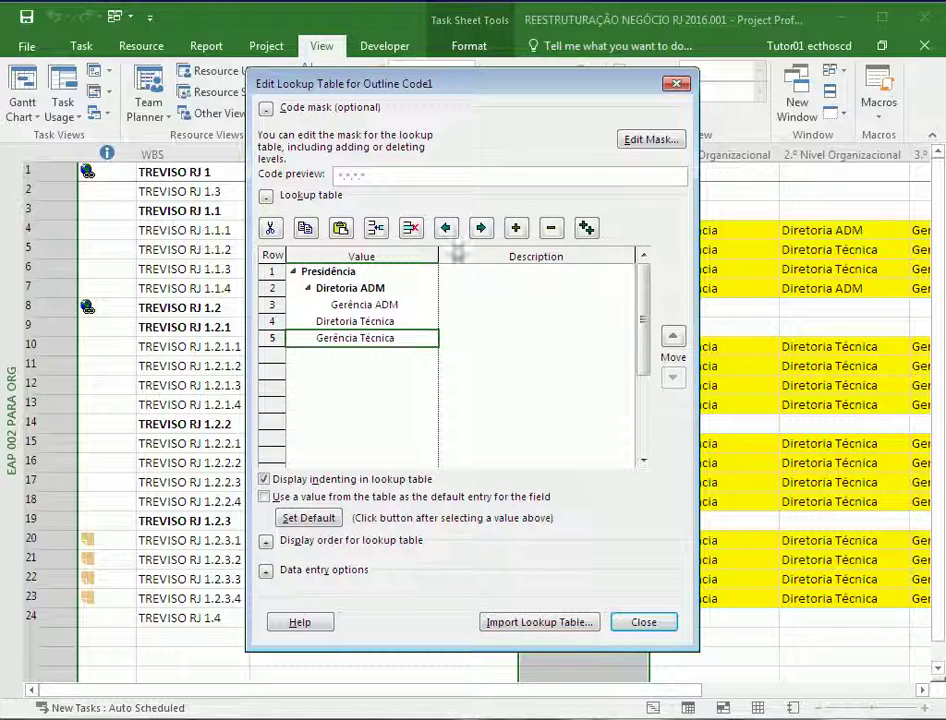
left_click(481, 228)
left_click(651, 628)
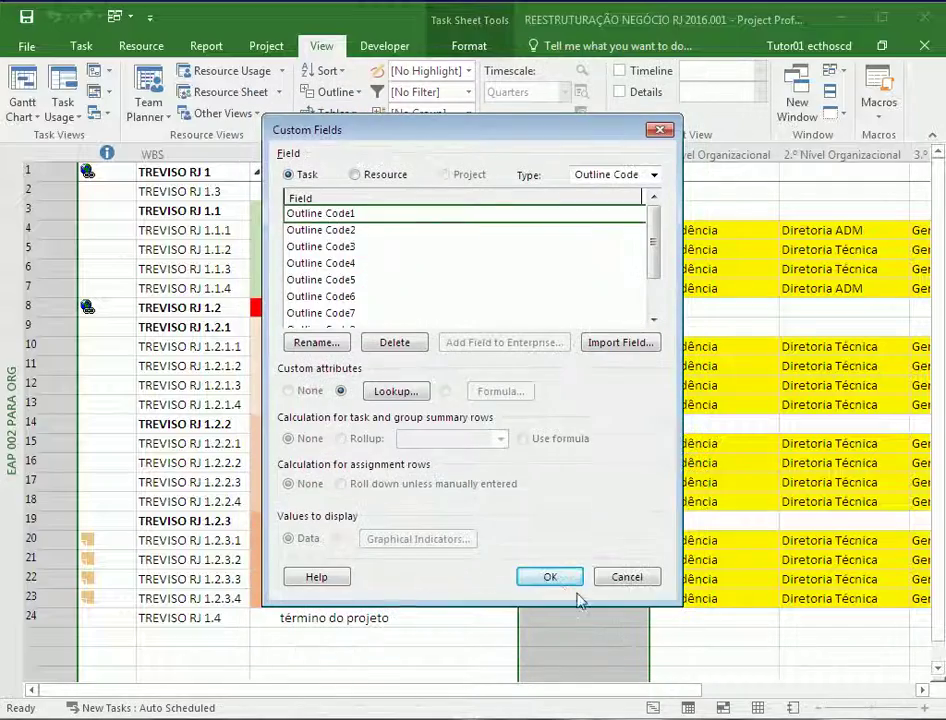
left_click(549, 574)
- Assign Presidência.Diretoria ADM.Gerência ADM as the Outline Code1 value of Iniciação and fit the column width to it
left_click(638, 231)
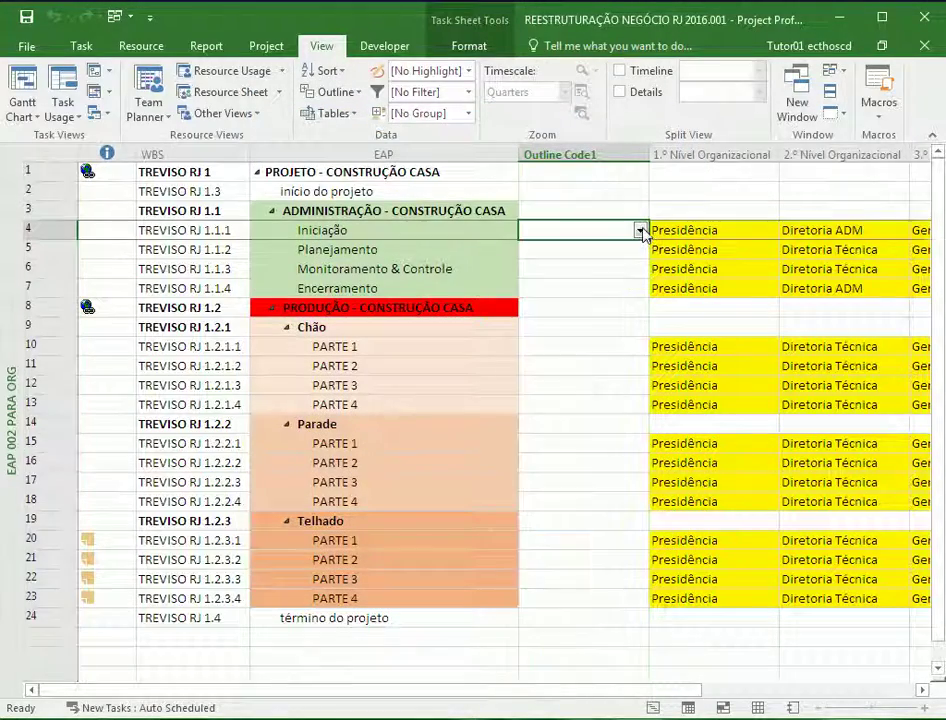
left_click_drag(697, 688, 812, 690)
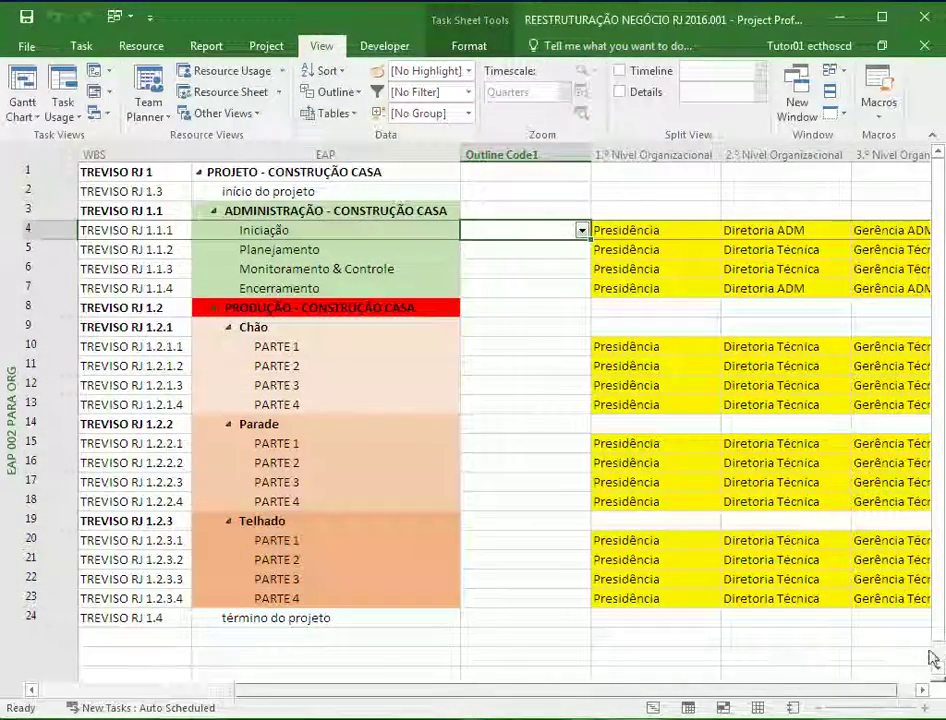
left_click(922, 690)
scroll(838, 360, "left", 2)
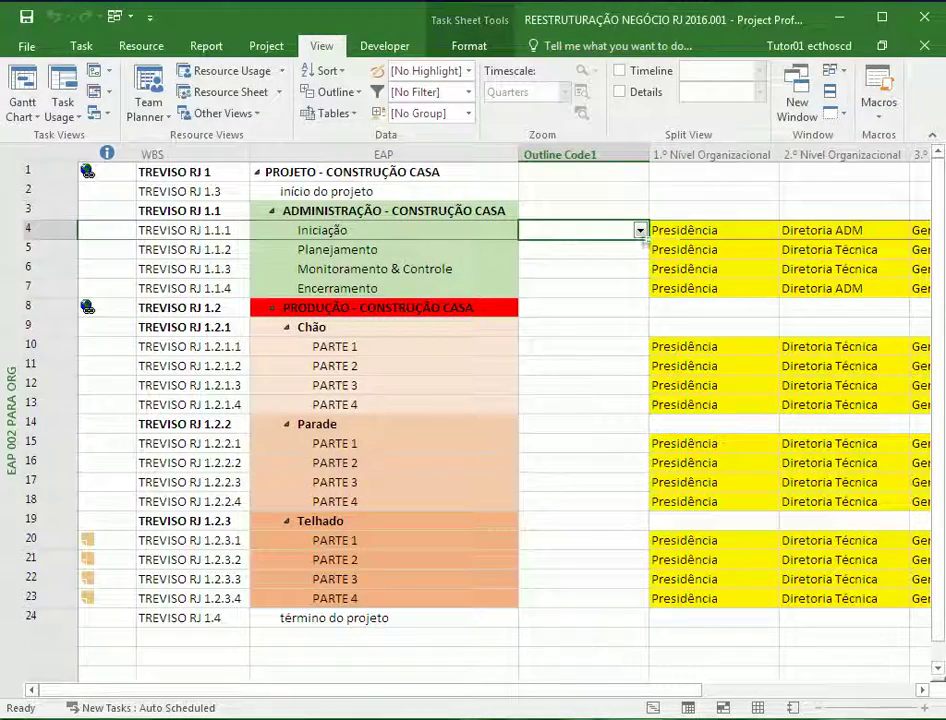
left_click(640, 230)
left_click(620, 283)
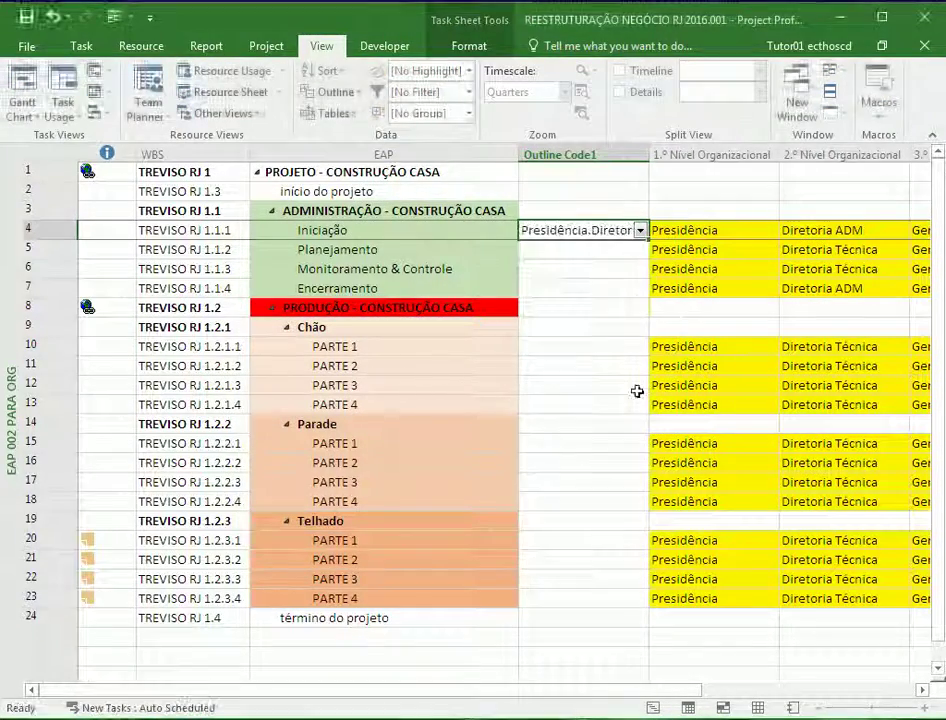
double_click(649, 154)
left_click(781, 424)
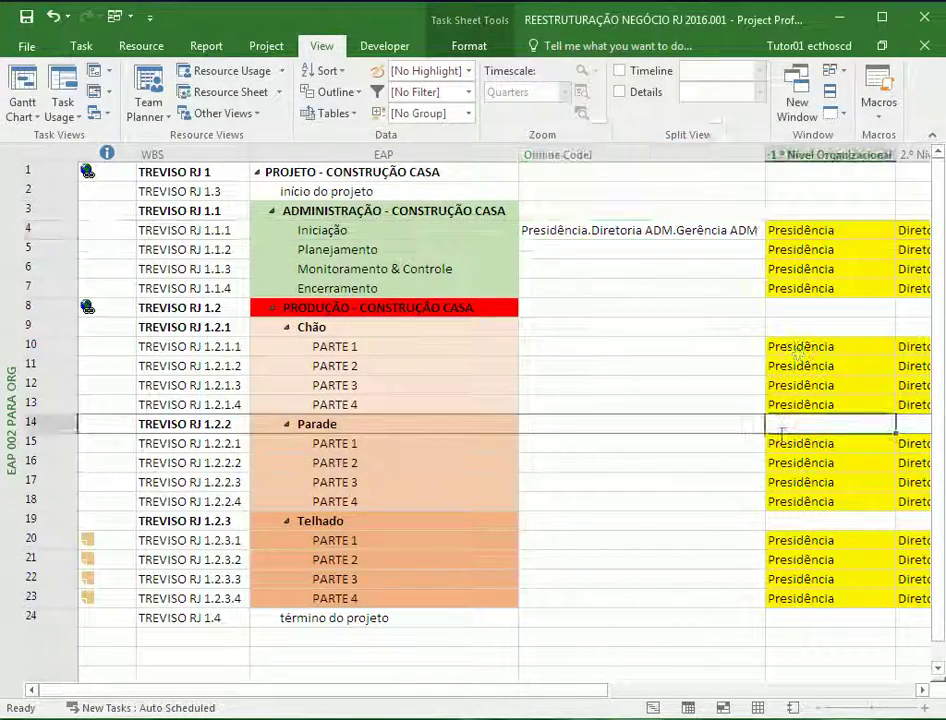
- Compare the Outline Code1 value of Iniciação with its three separate organizational level columns and check the remaining Outline Code1 cells
left_click(600, 232)
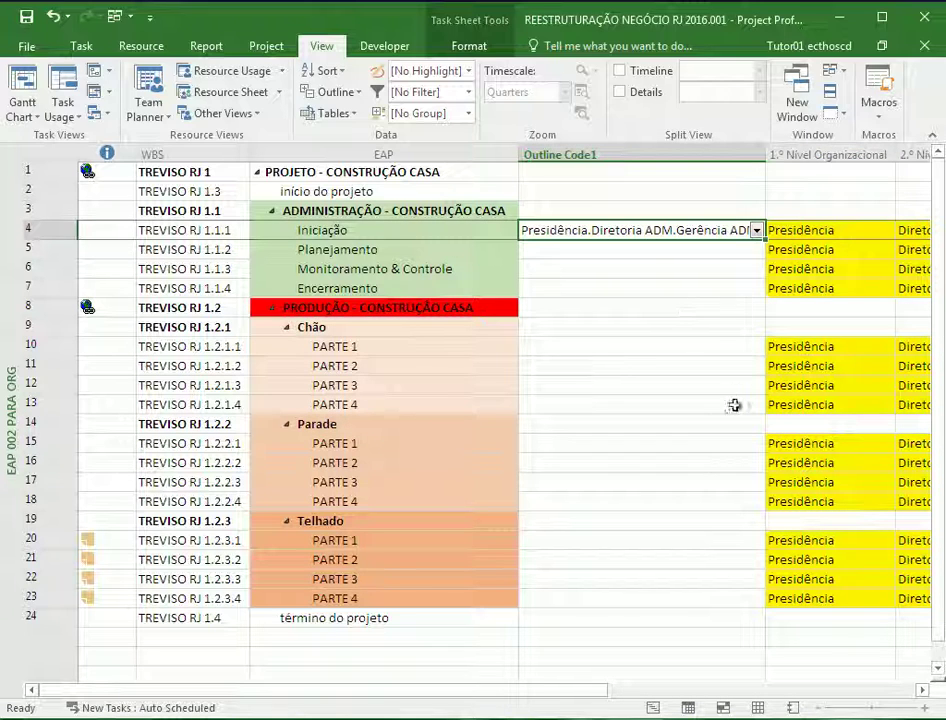
left_click(672, 310)
left_click(648, 690)
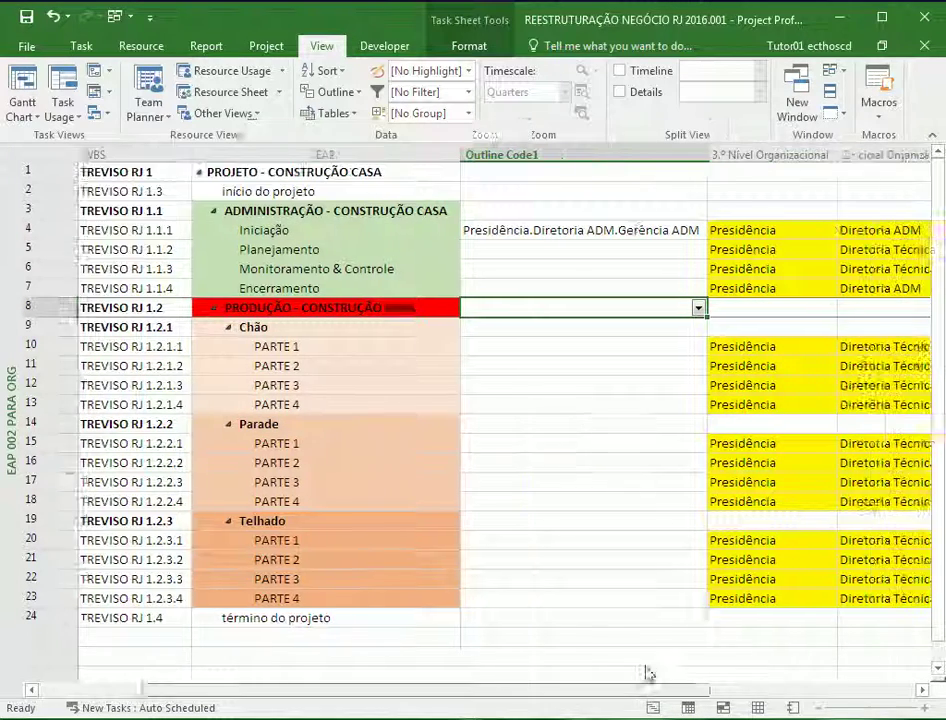
left_click(476, 236)
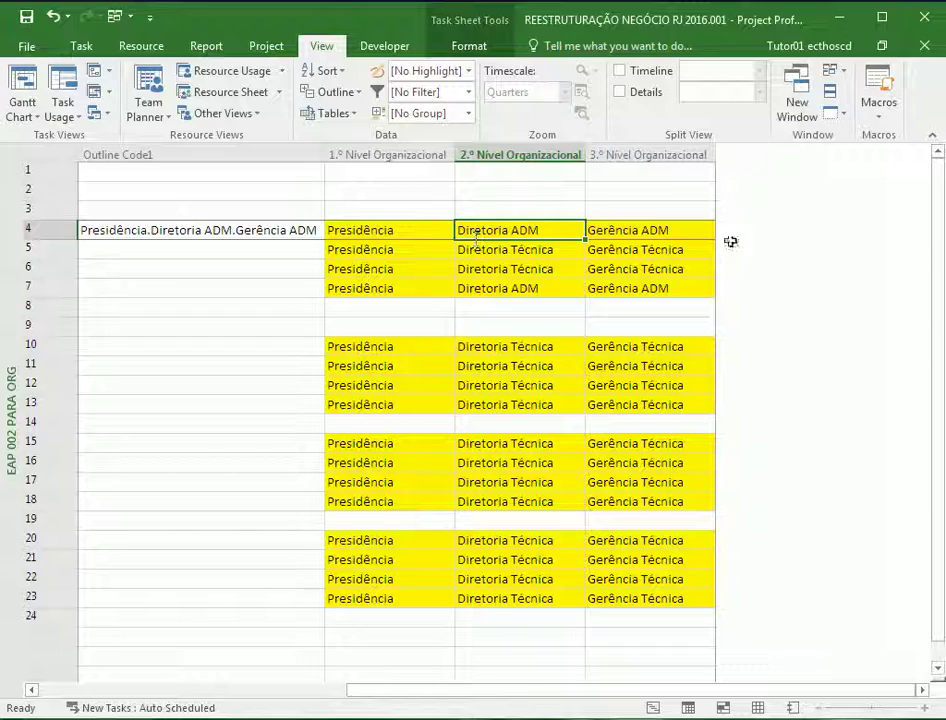
key("Right")
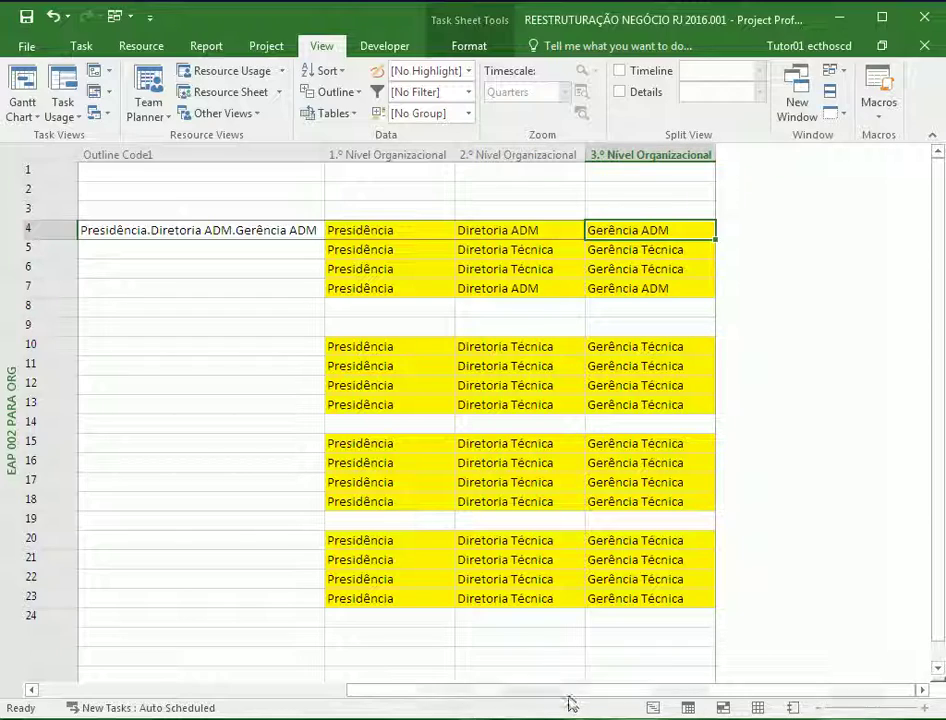
left_click_drag(569, 691, 255, 672)
left_click_drag(576, 250, 613, 645)
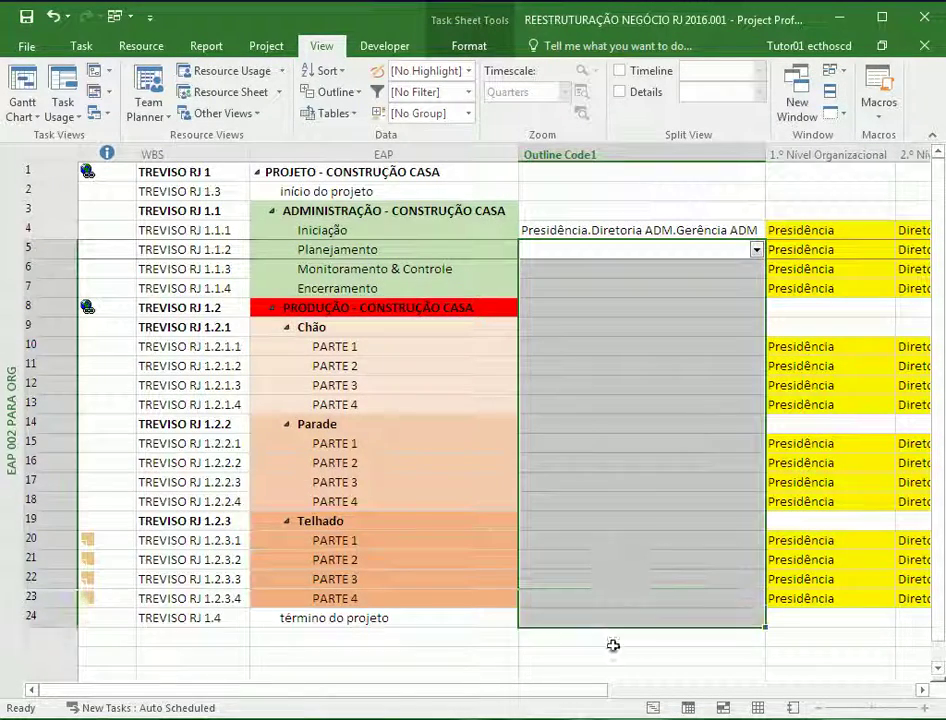
left_click(608, 520)
- Switch to the EAP 003 Org view and examine its EAP 003 Org group definition, closing it without changes
right_click(9, 250)
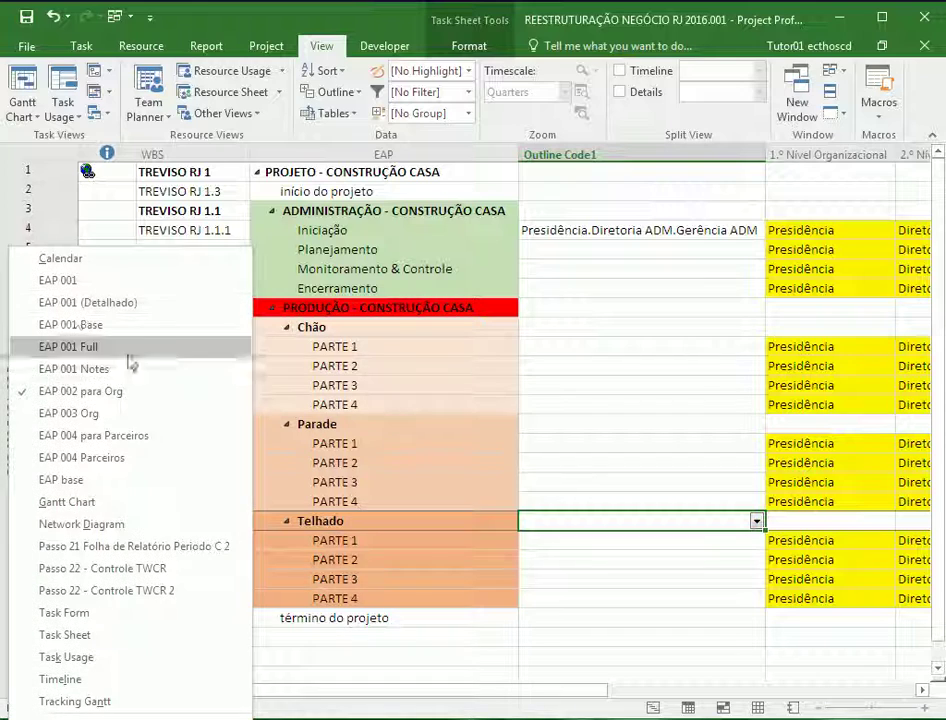
left_click(158, 411)
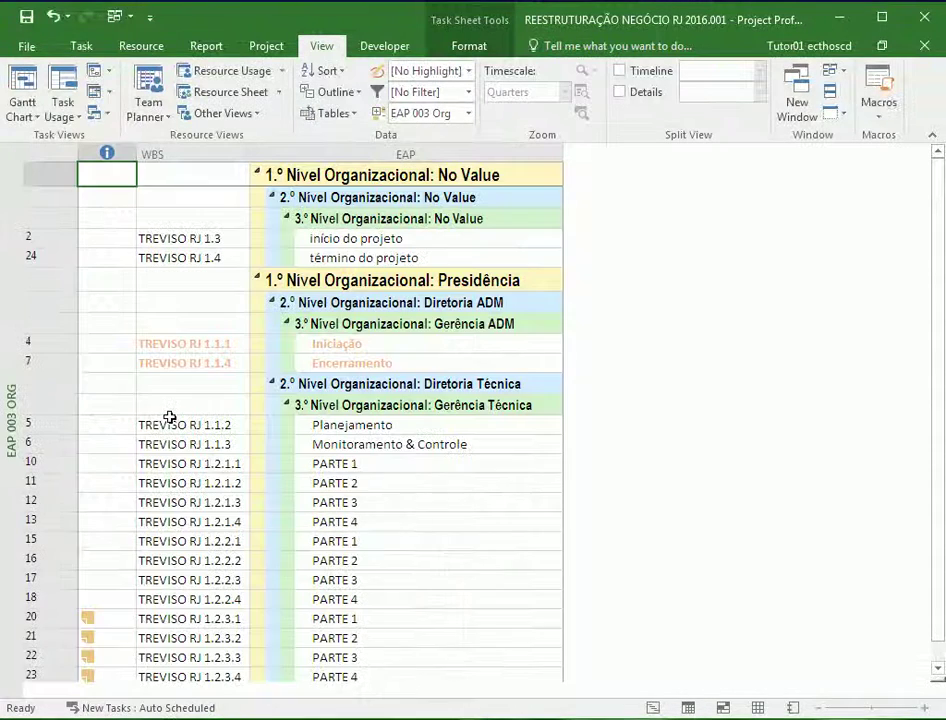
left_click(467, 113)
left_click(452, 488)
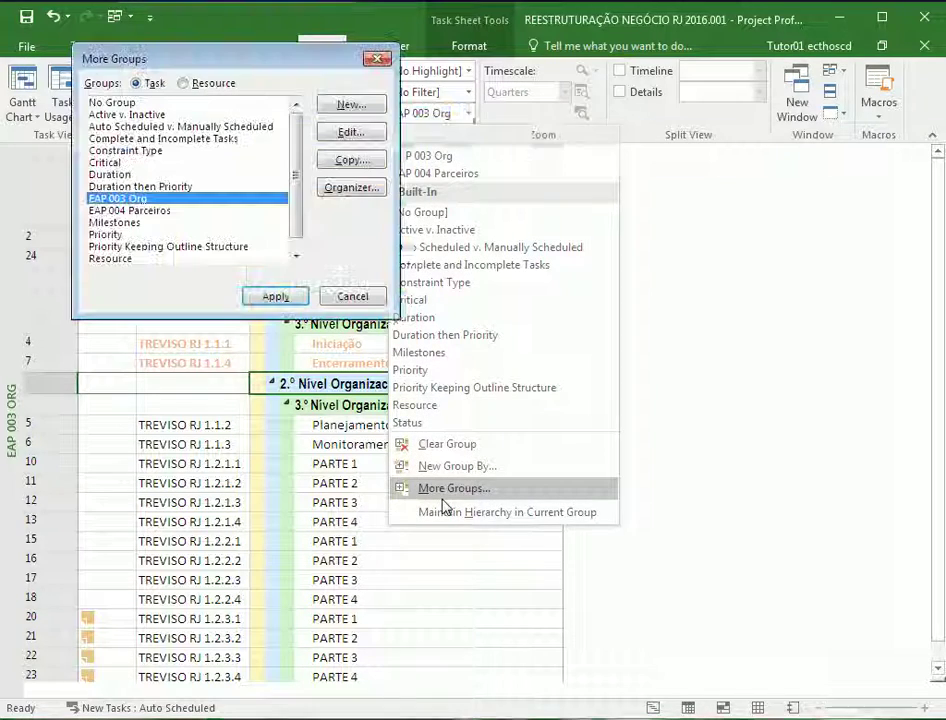
left_click(350, 132)
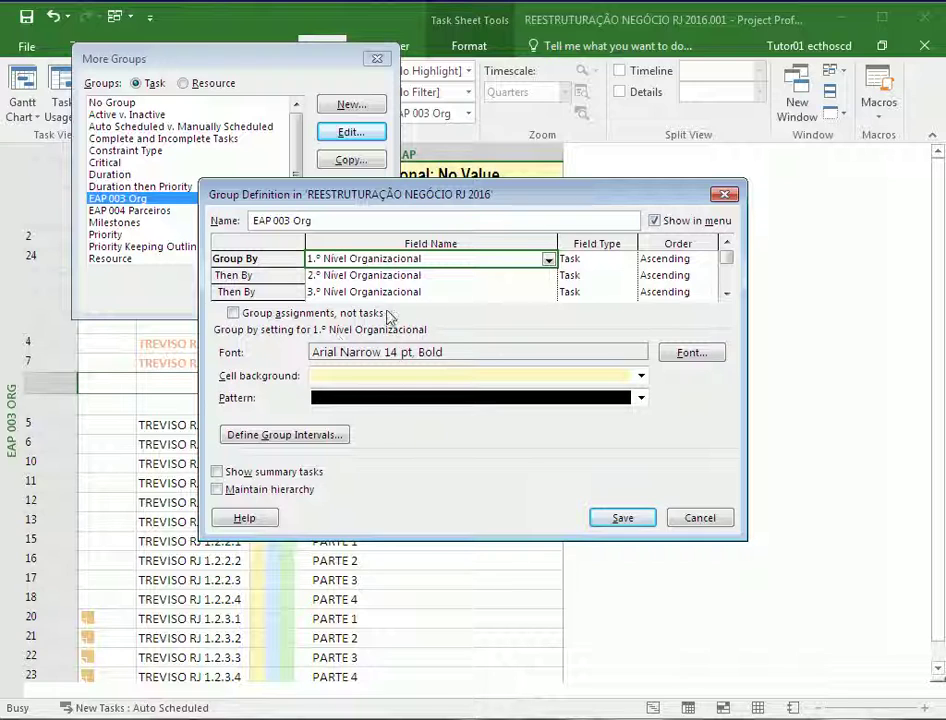
left_click(724, 195)
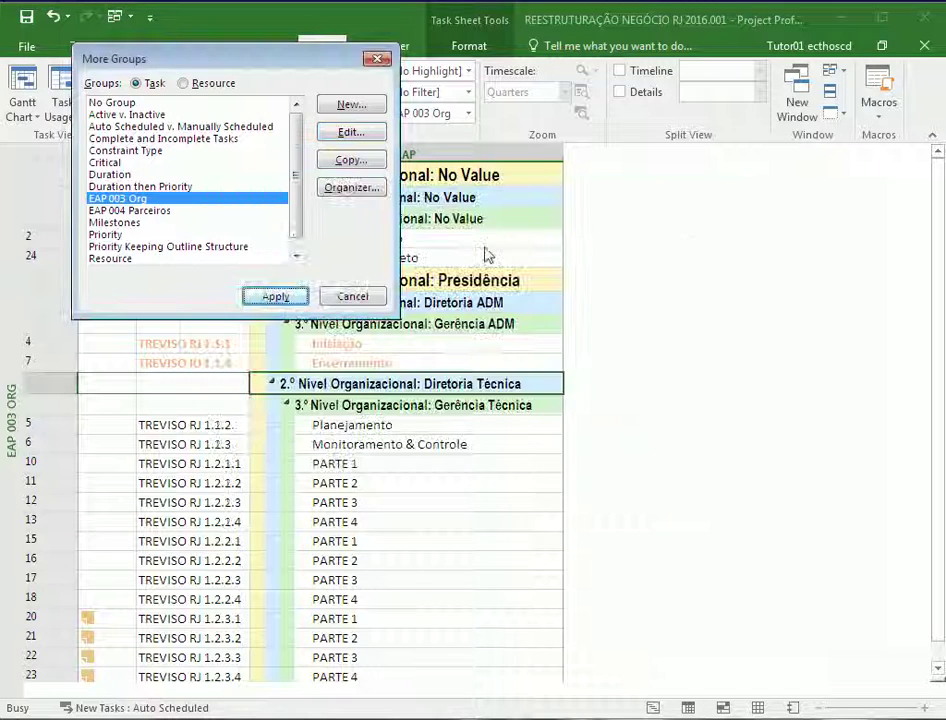
left_click(335, 293)
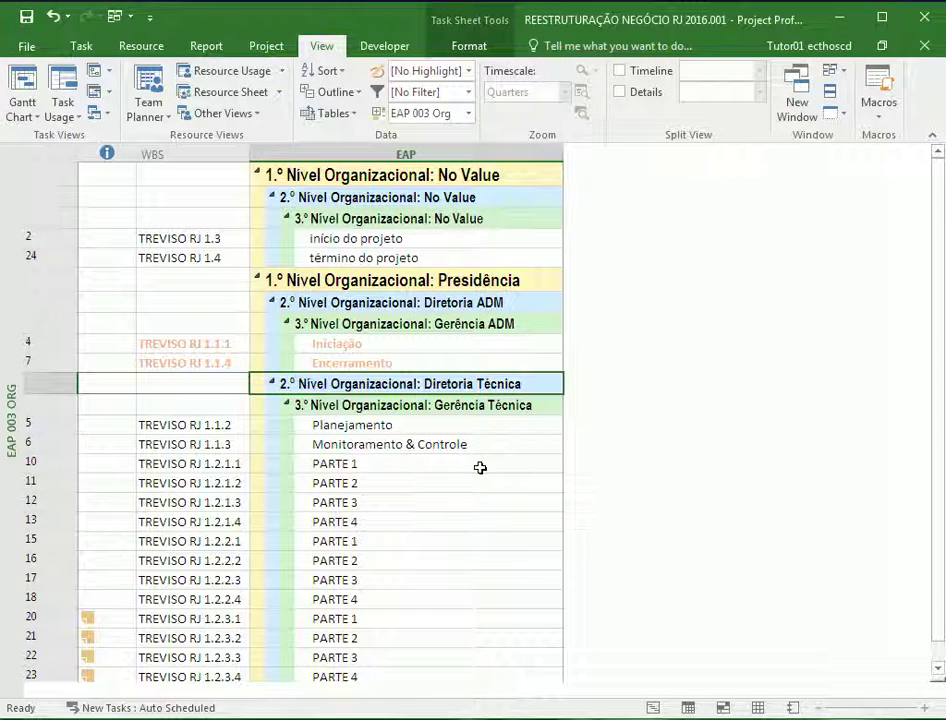
- Look through the tasks grouped by organizational level, and return to the EAP 002 para Org view
scroll(480, 468, "down", 5)
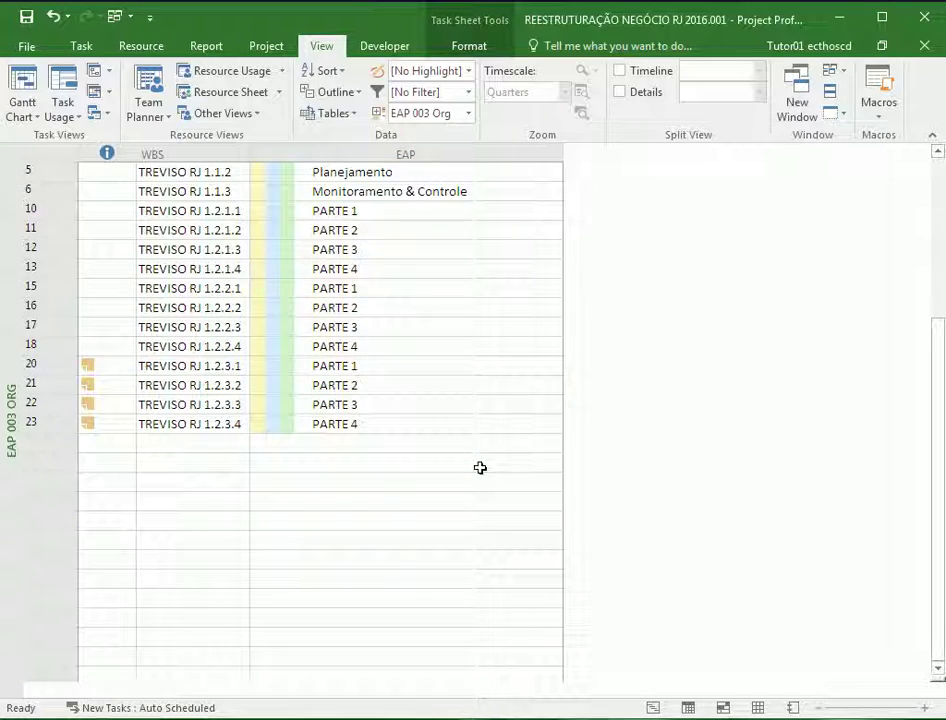
scroll(480, 468, "up", 5)
left_click(415, 465)
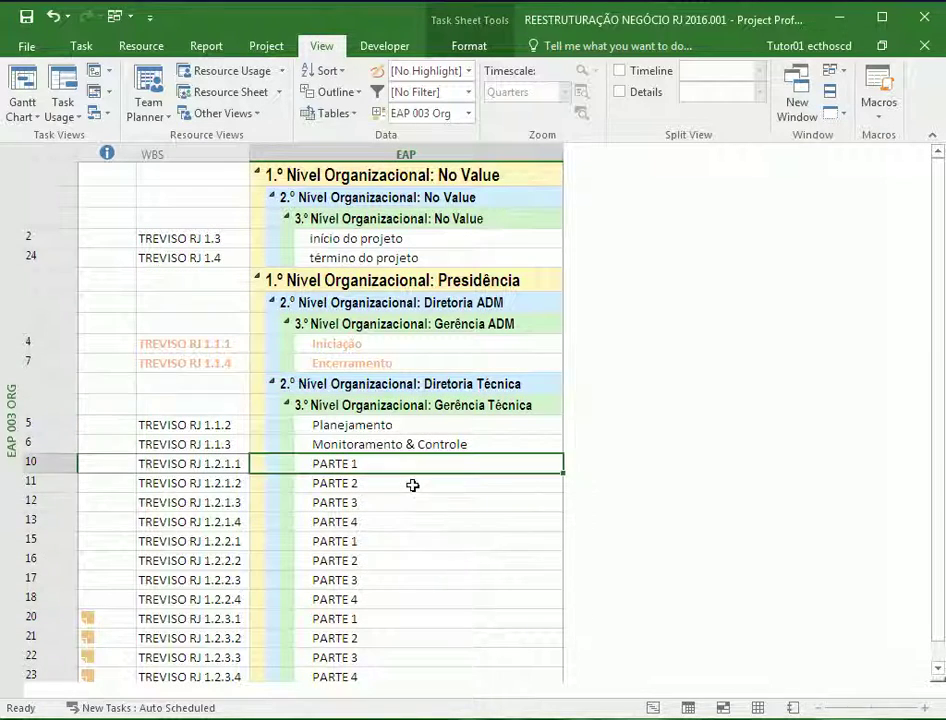
right_click(12, 230)
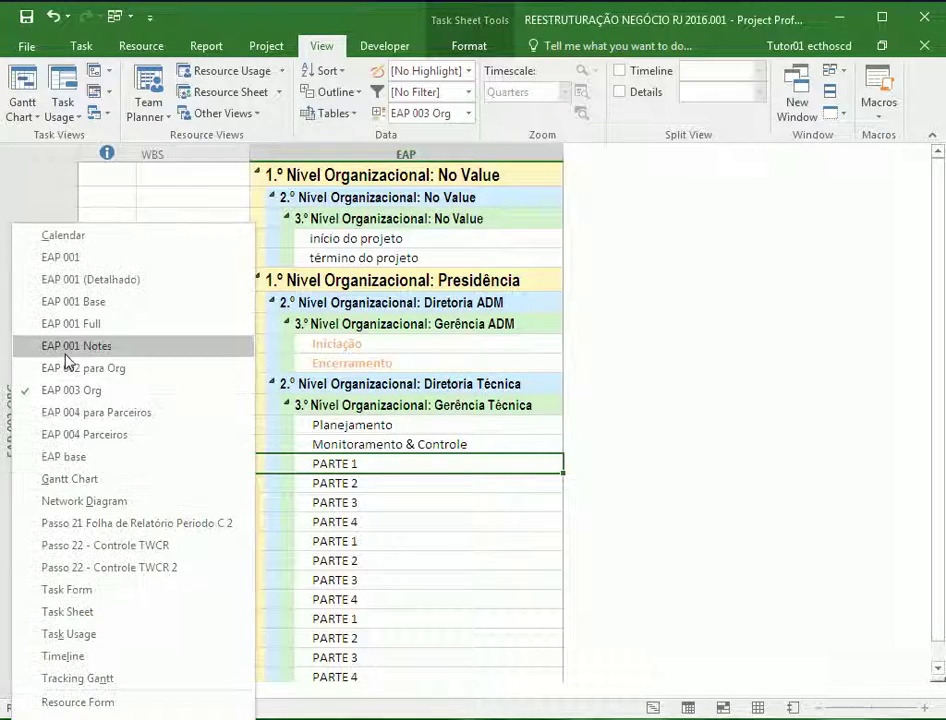
left_click(80, 365)
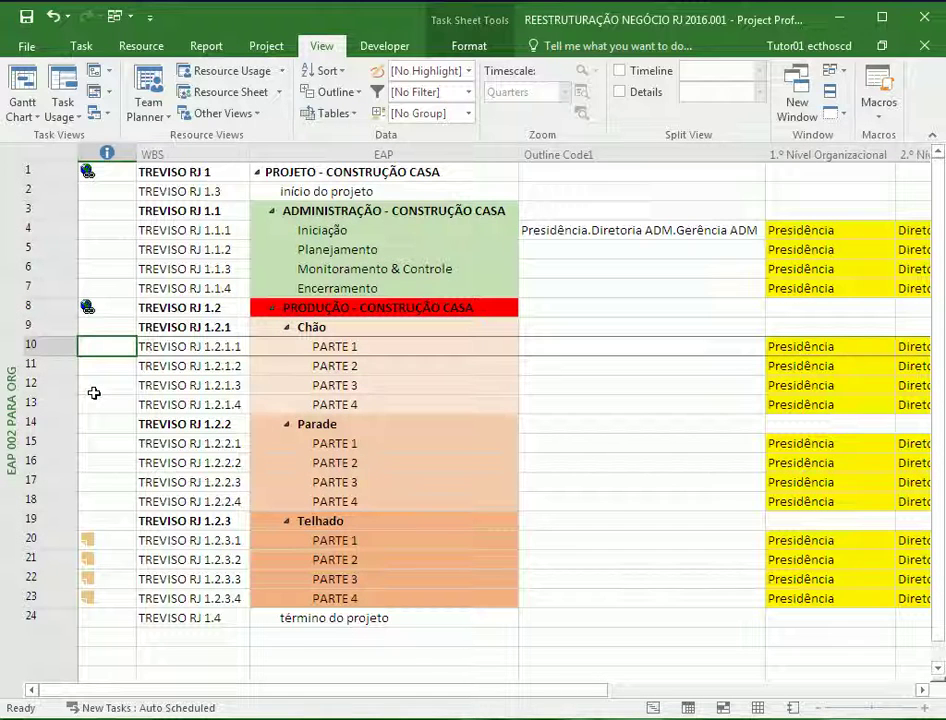
- Examine the EAP tasks from Iniciação down to the last part of Telhado alongside their organizational level assignments
left_click_drag(428, 350, 402, 501)
left_click_drag(390, 559, 394, 618)
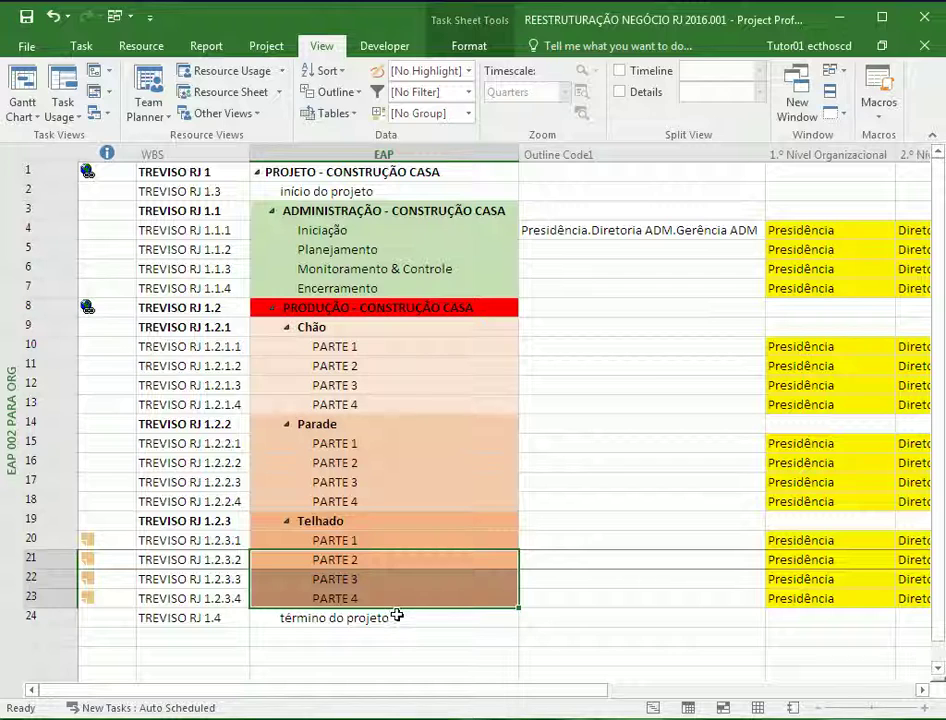
left_click_drag(0, 540, 0, 300)
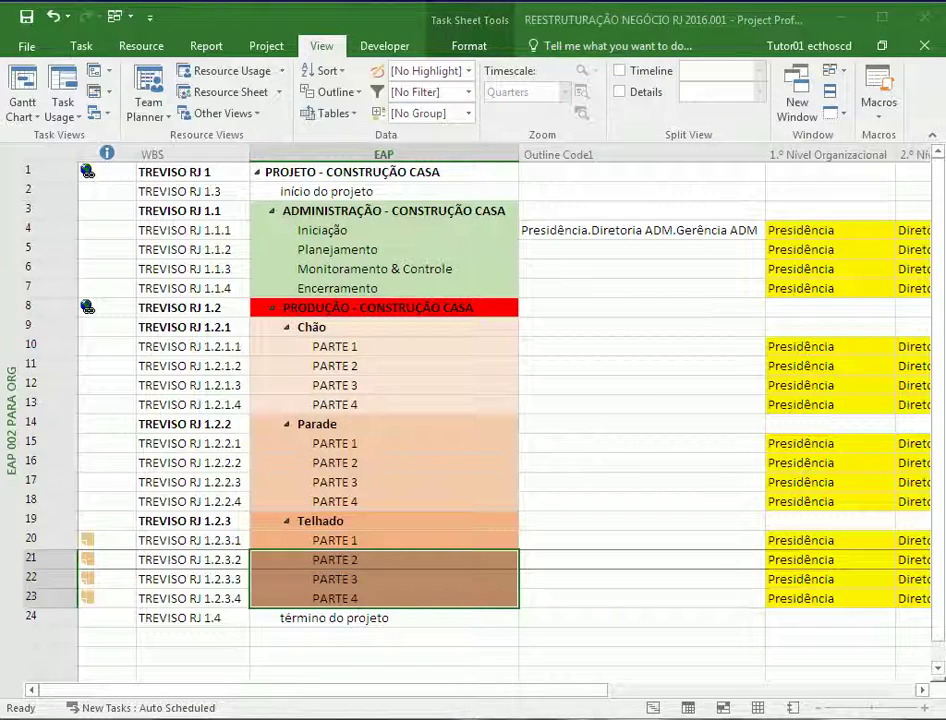
left_click(315, 260)
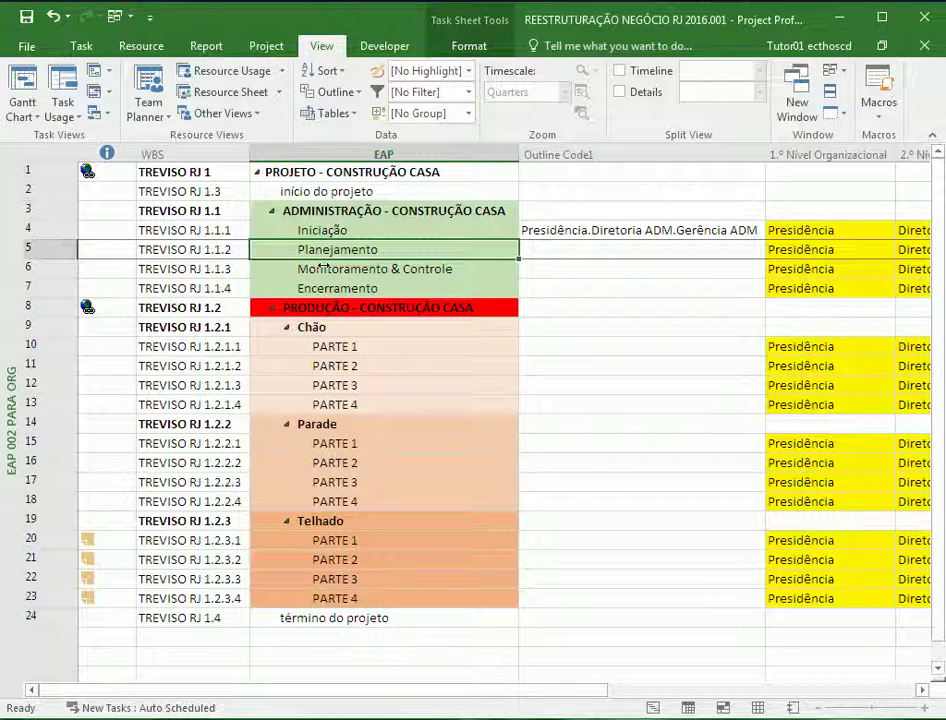
left_click_drag(322, 232, 303, 603)
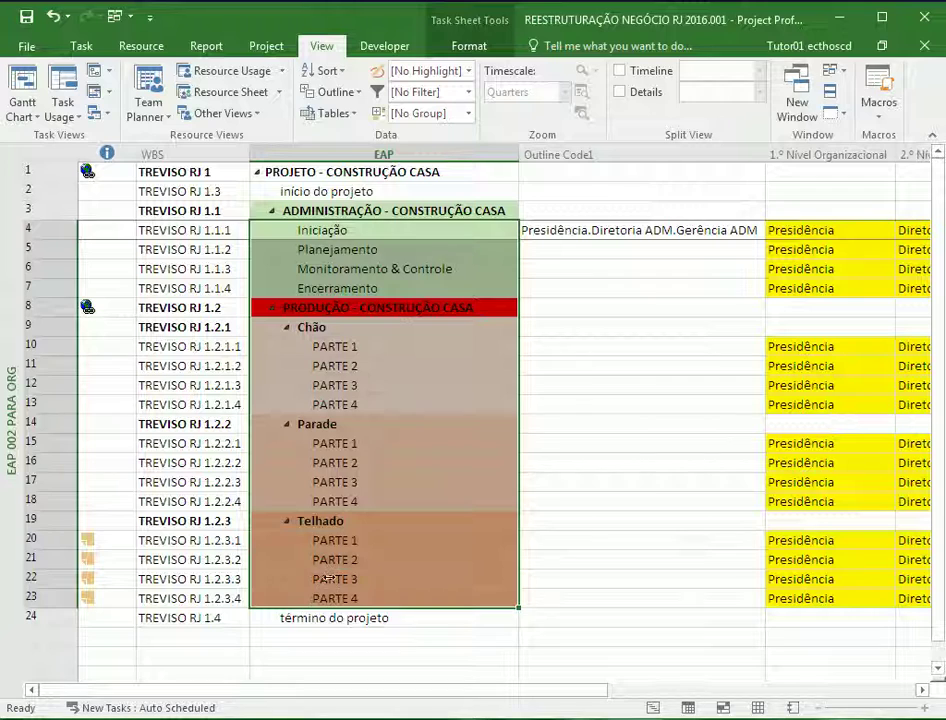
left_click(362, 501)
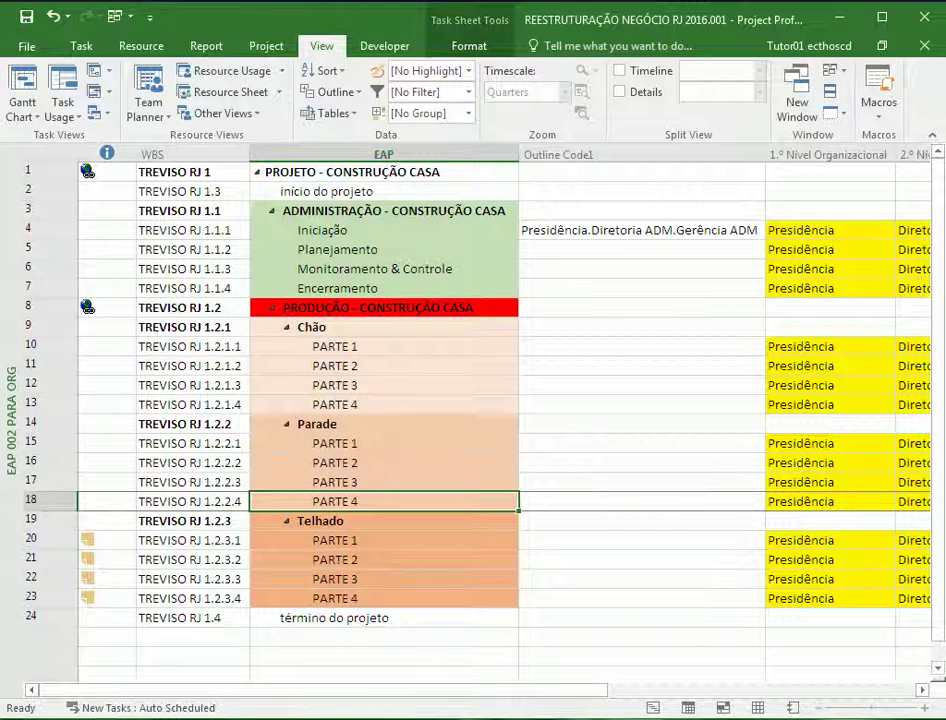
- Switch to the Chrome browser, open the bookmarked Ecthos CD Moodle site and log in with the saved credentials
key("alt+Tab")
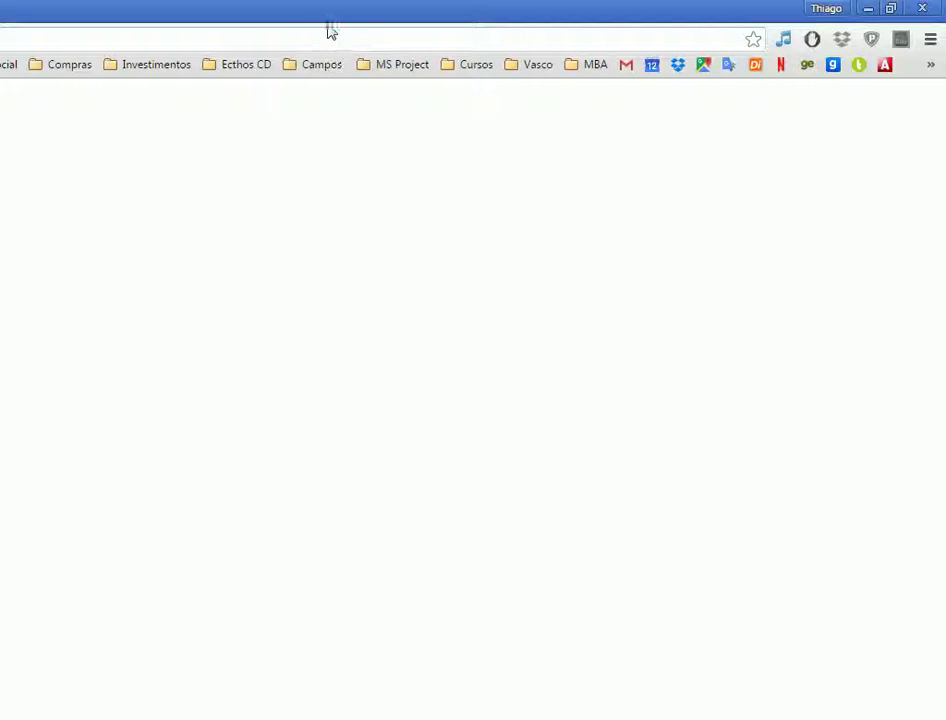
left_click_drag(352, 25, 658, 32)
left_click(530, 82)
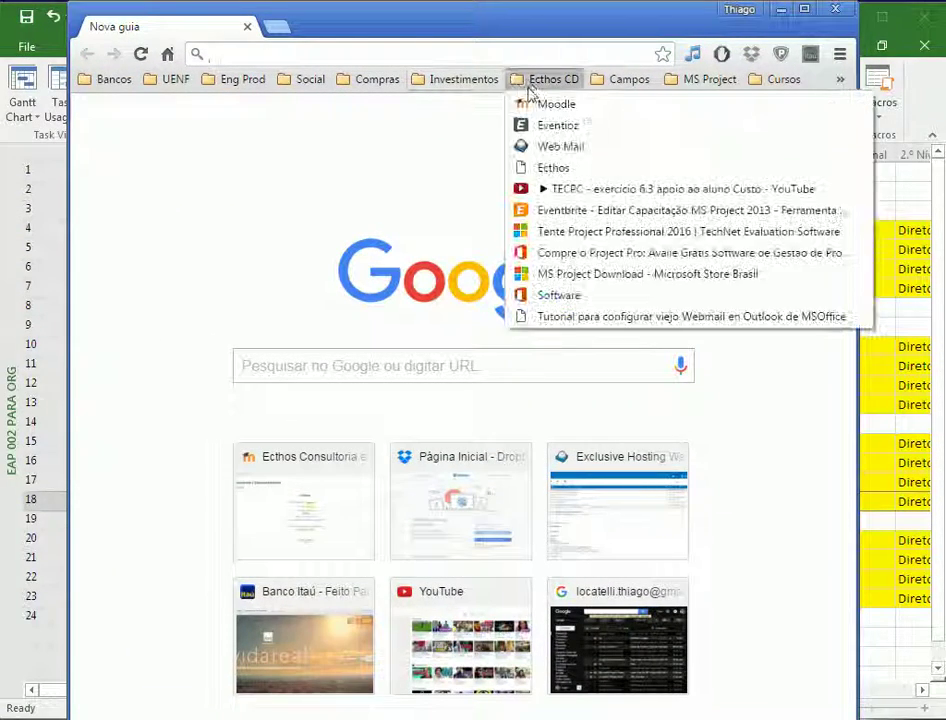
left_click(540, 104)
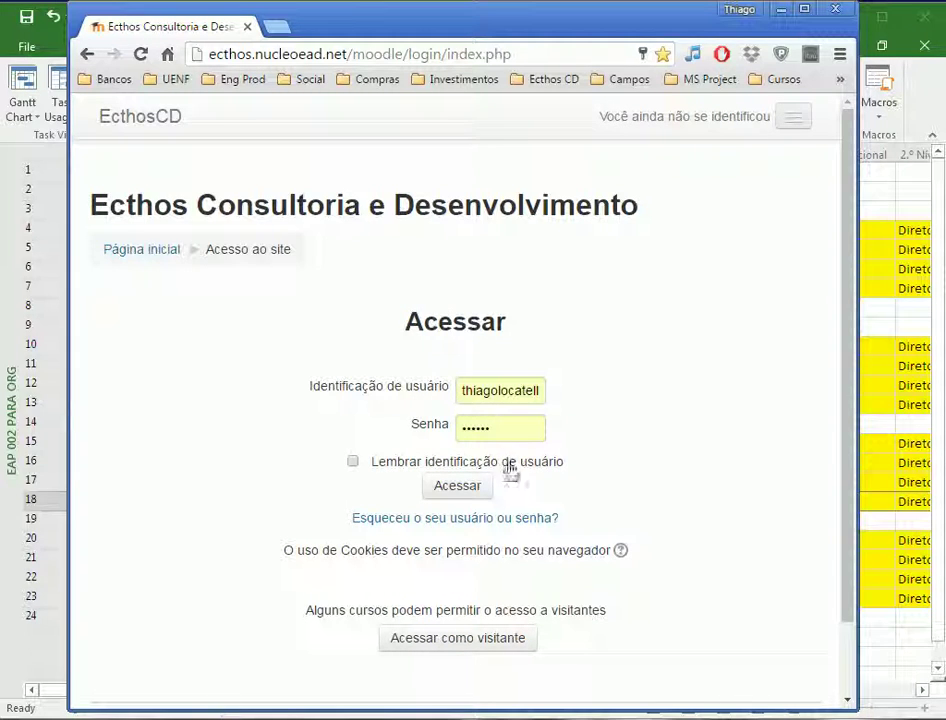
left_click(466, 486)
- Widen the browser window on both sides and look over the Moodle home page
left_click_drag(57, 421, 4, 412)
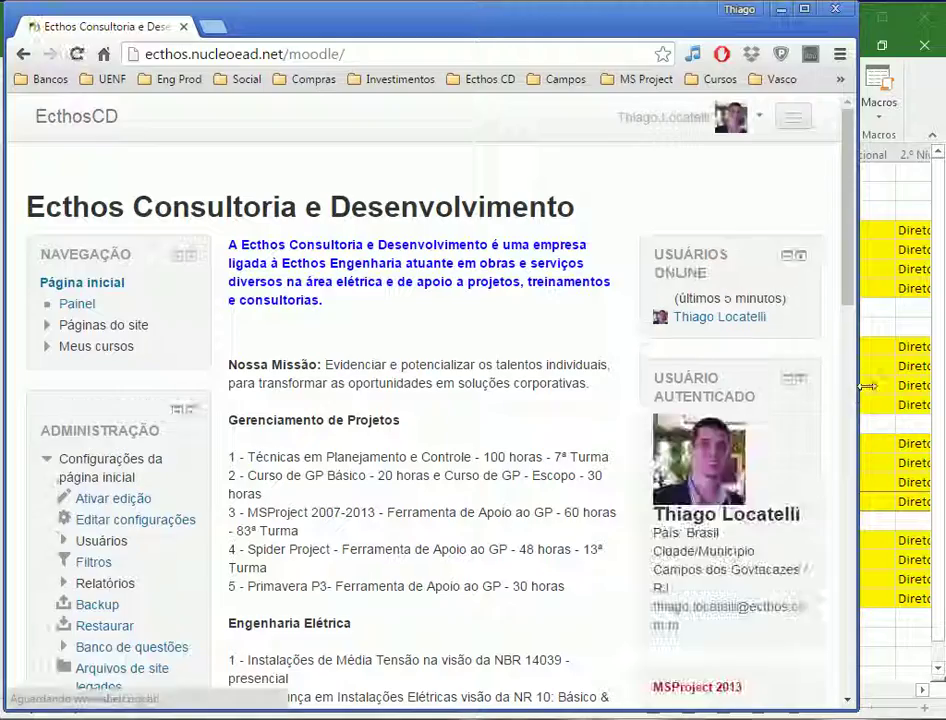
left_click(862, 386)
key("alt+Tab")
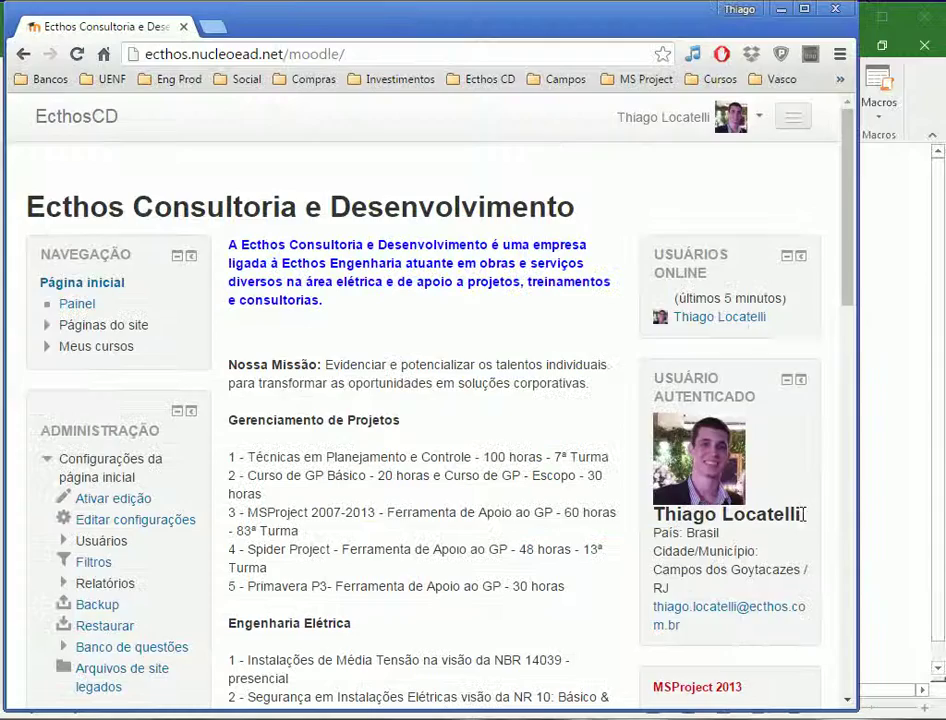
scroll(850, 482, "down", 5)
left_click_drag(866, 477, 940, 477)
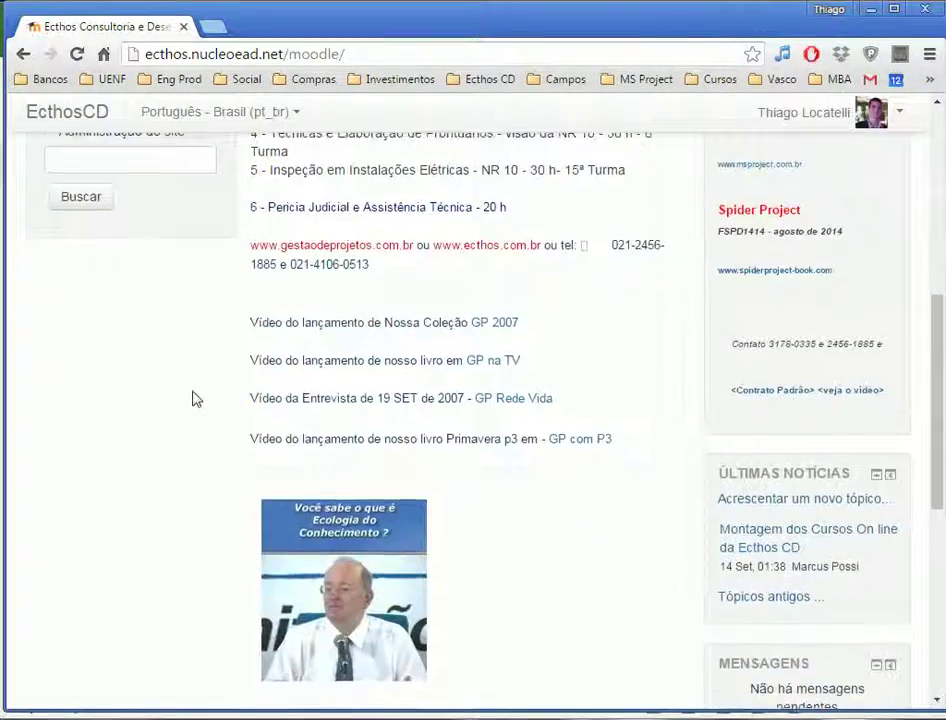
scroll(194, 397, "up", 5)
- Open the MSProject 2013 course from Meus cursos and look through its page down to the Aula lesson links
left_click(106, 342)
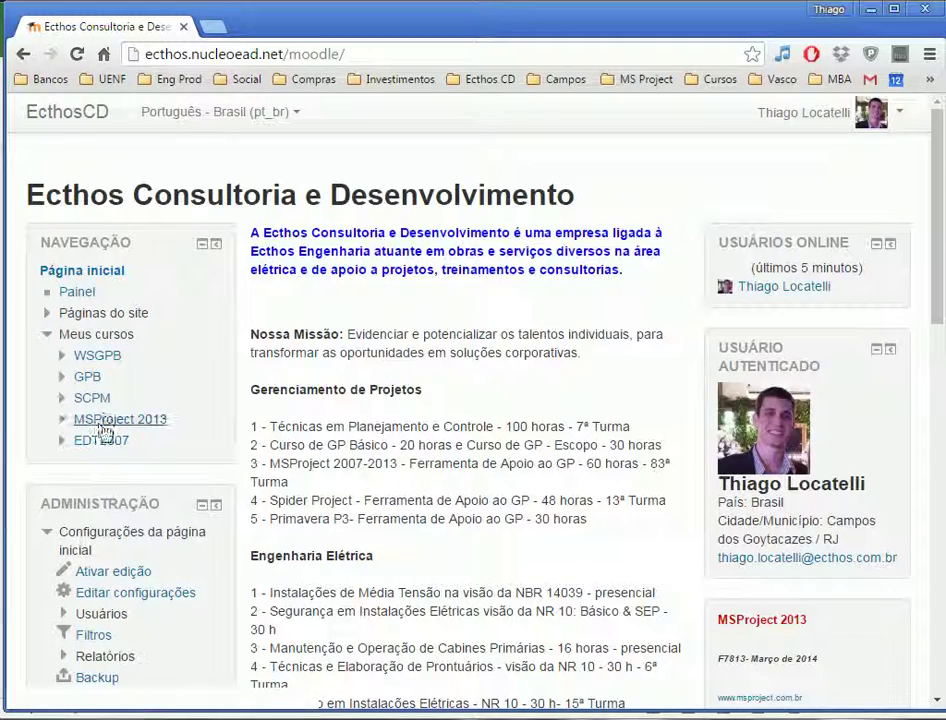
left_click(106, 429)
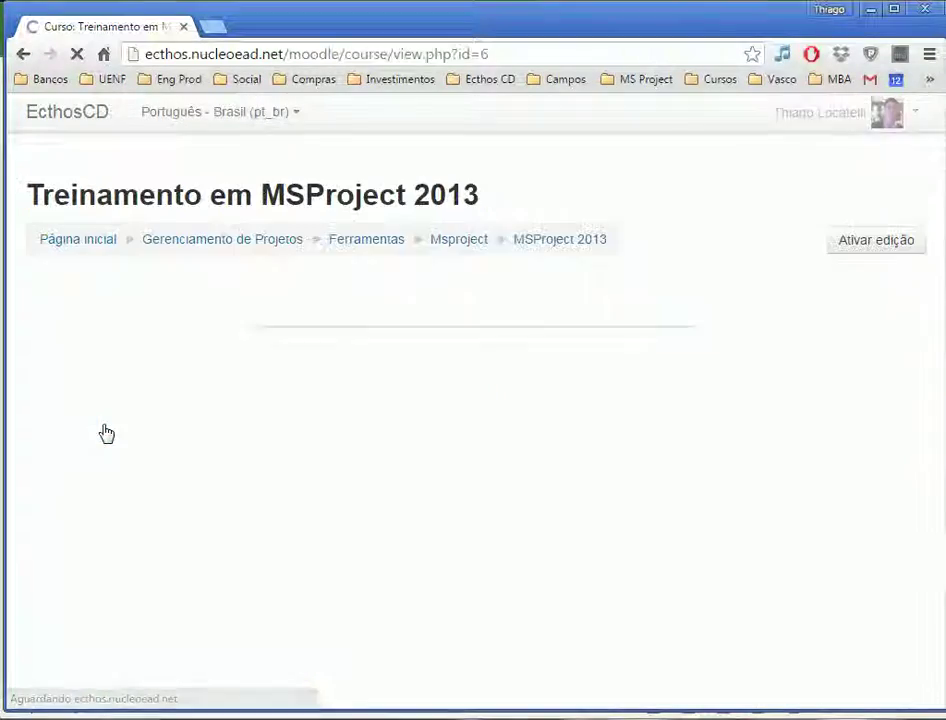
scroll(527, 426, "down", 1)
scroll(527, 426, "down", 4)
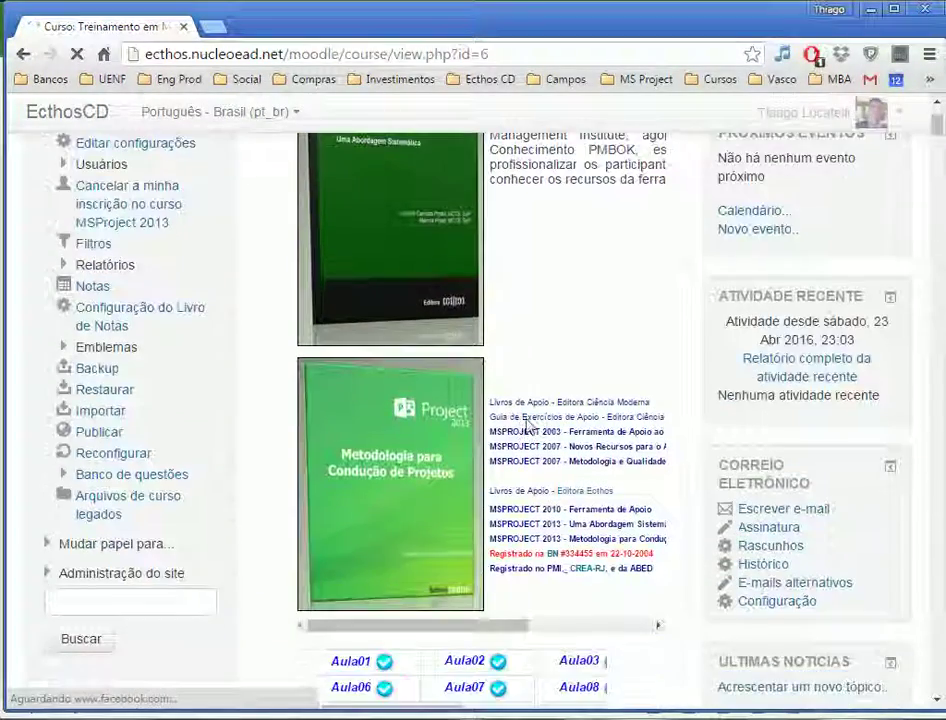